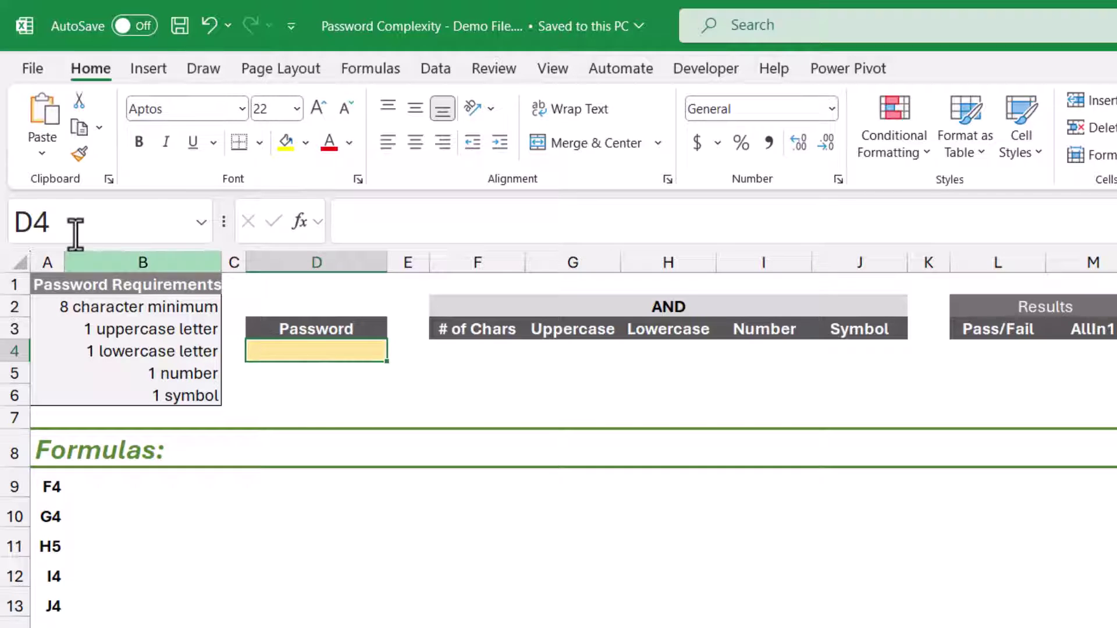
# Step: Name cell D4 Password using the Name Box
pyautogui.click(102, 224)
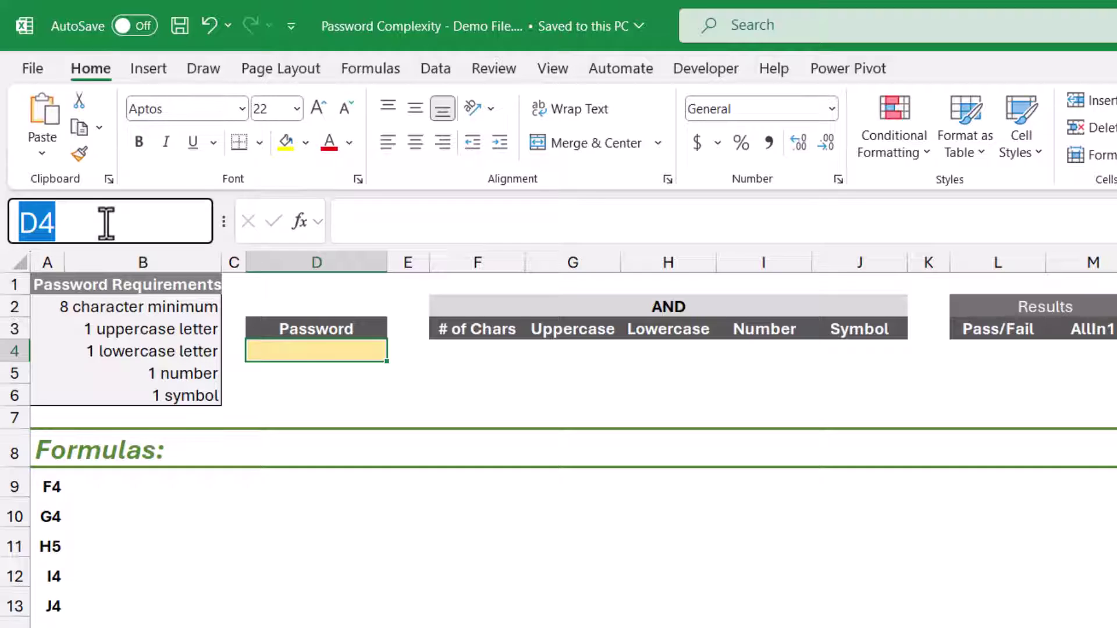
pyautogui.press('BackSpace')
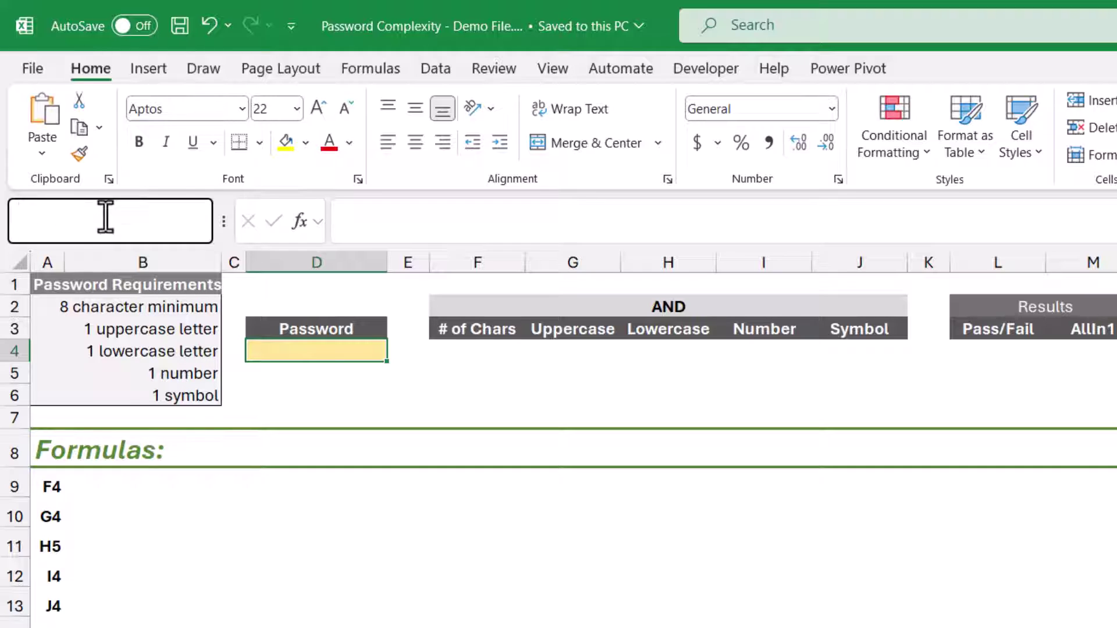
pyautogui.write('Pa')
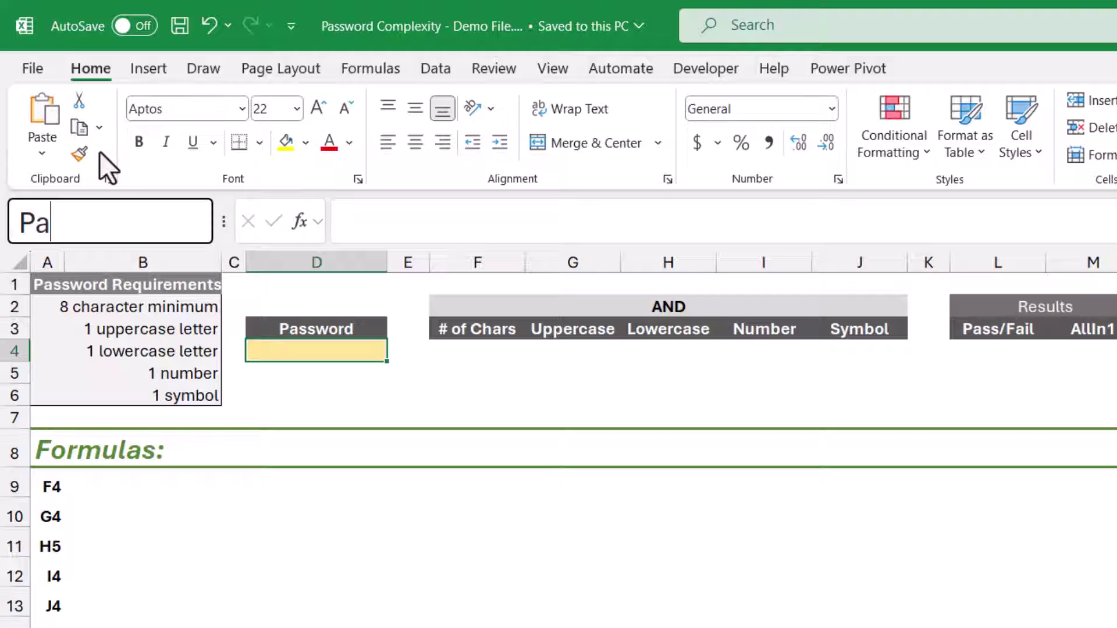
pyautogui.write('ssword')
pyautogui.press('Return')
# Step: Enter =LEN(Password) in F4 to count the password's characters
pyautogui.click(477, 351)
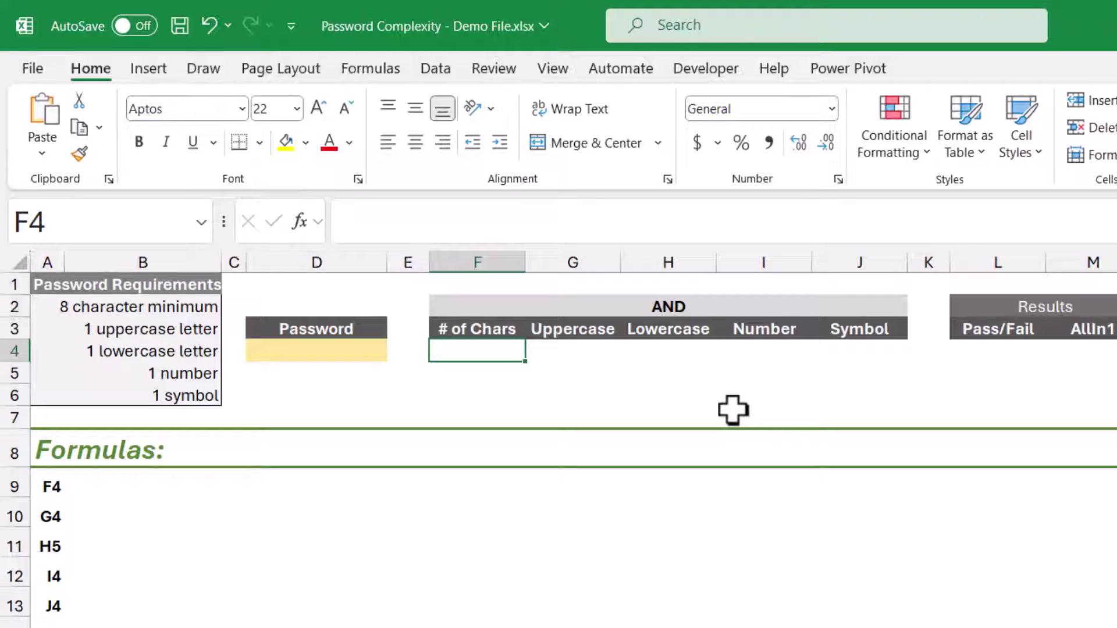
pyautogui.write('=D4')
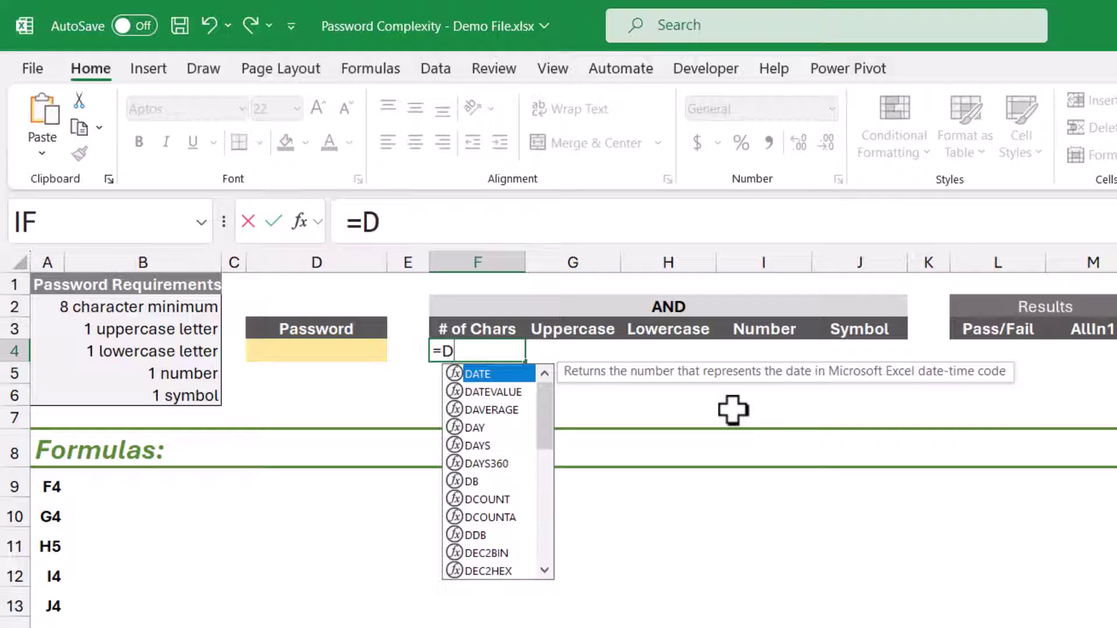
pyautogui.press('BackSpace')
pyautogui.press('BackSpace')
pyautogui.write('Password')
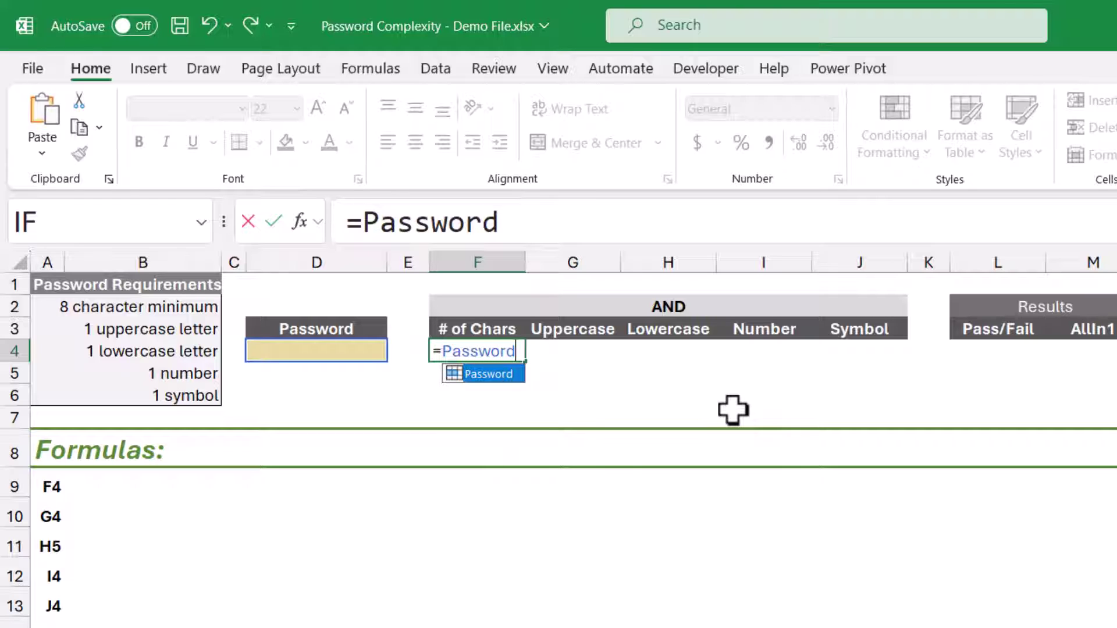
pyautogui.press('Escape')
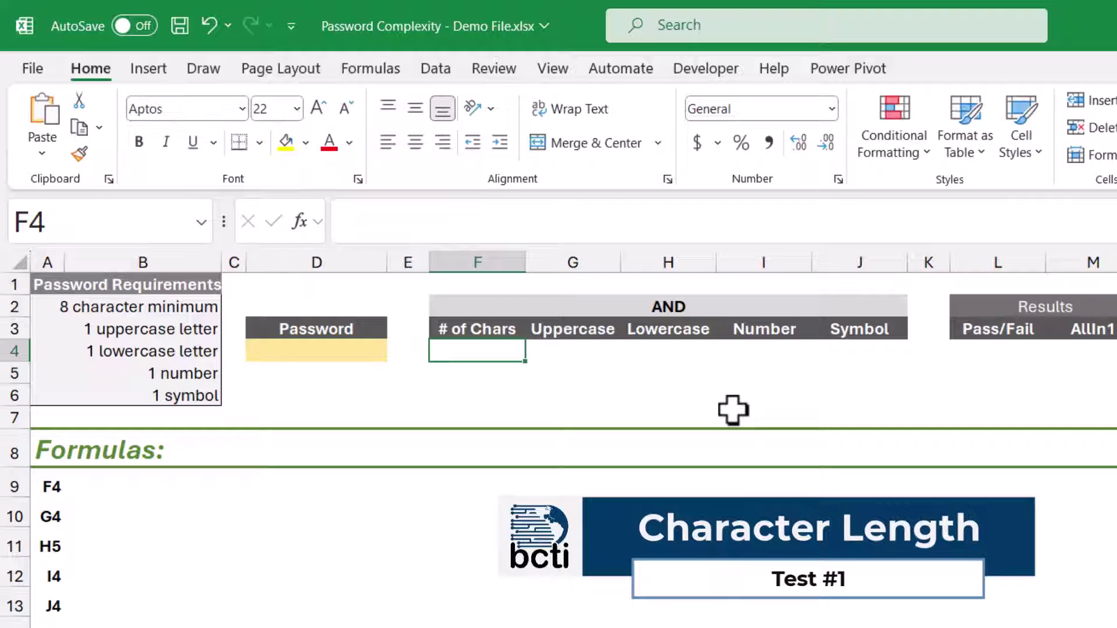
pyautogui.write('=')
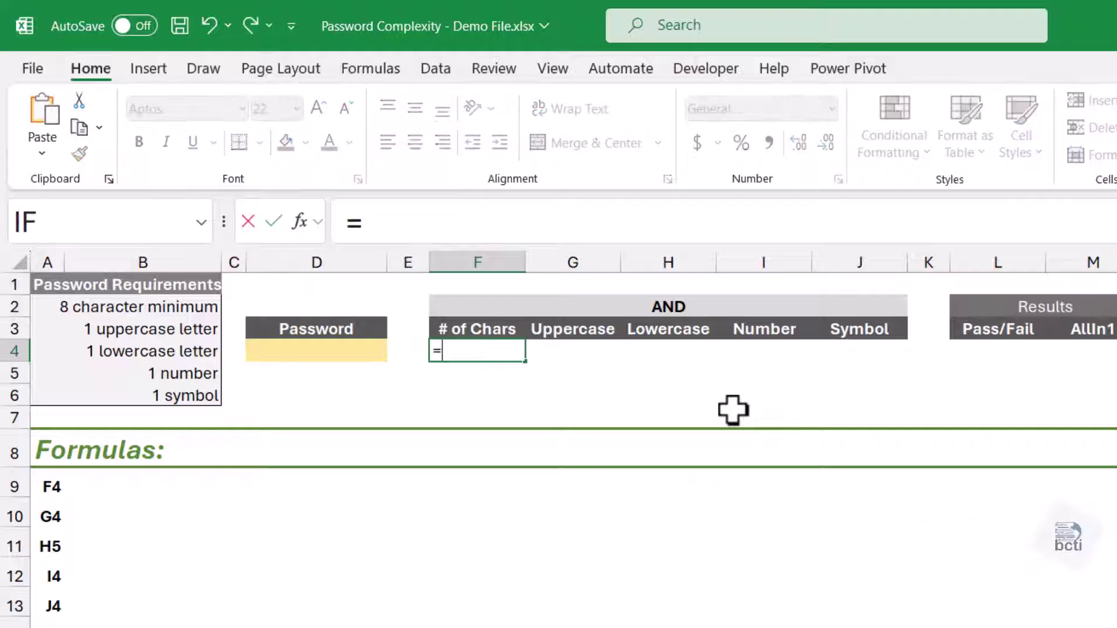
pyautogui.write('LEN(')
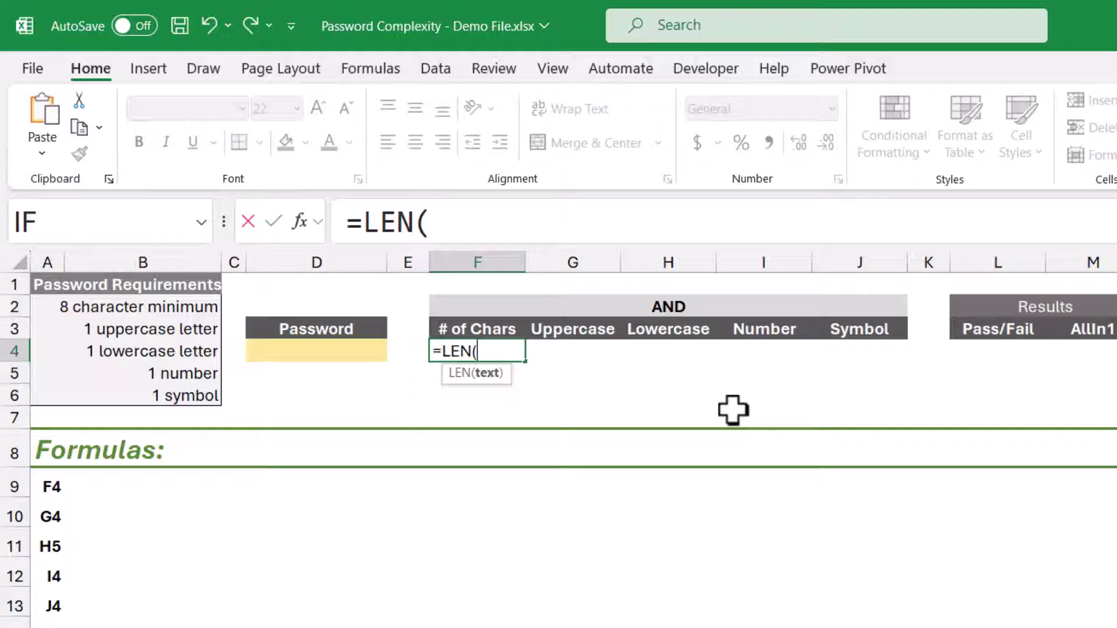
pyautogui.click(305, 351)
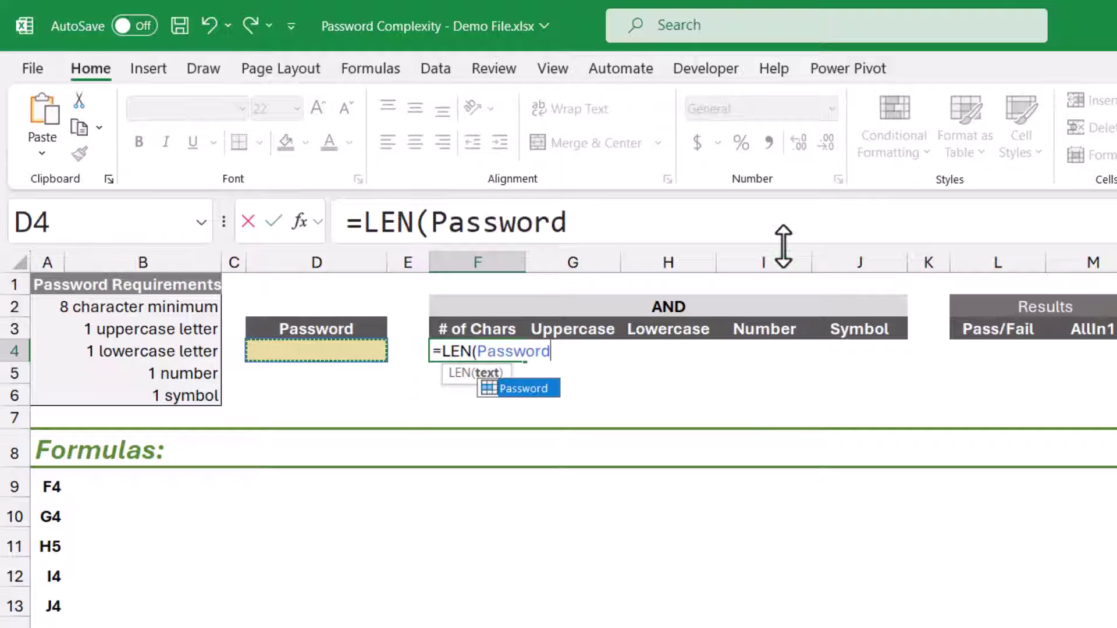
pyautogui.press('Return')
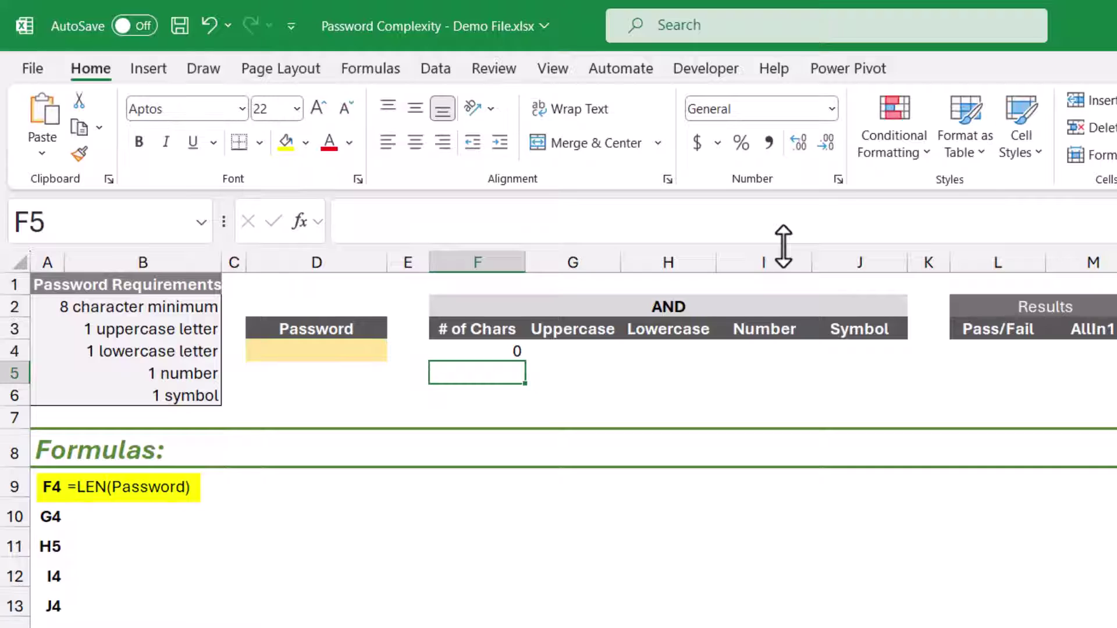
# Step: Enter a six-character sample password in D4 so F4 shows 6
pyautogui.press('Up')
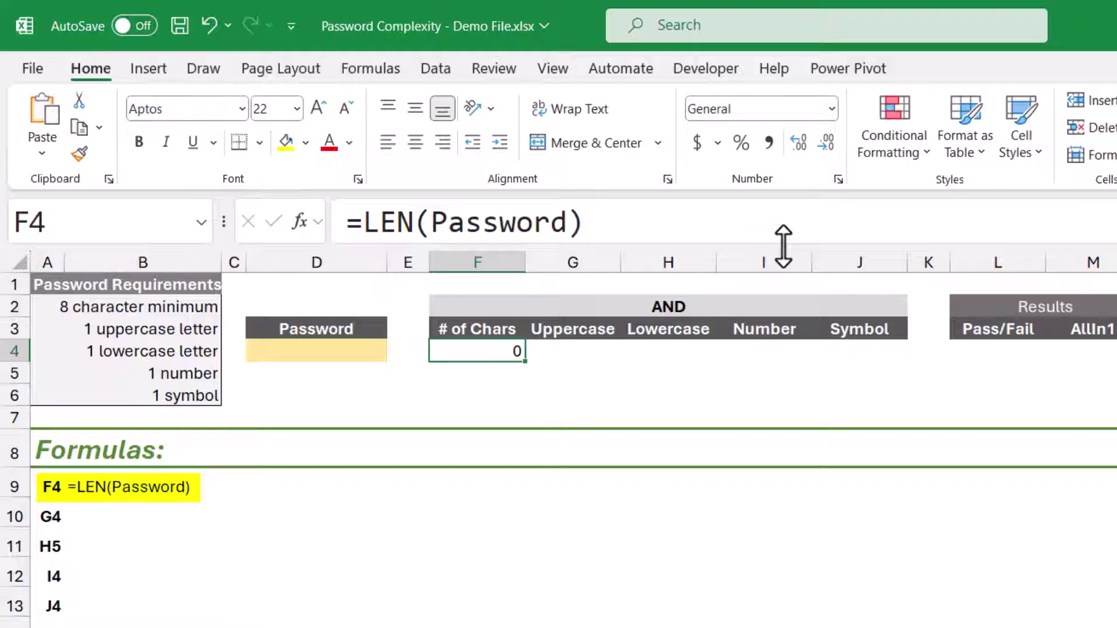
pyautogui.press('Left')
pyautogui.press('Left')
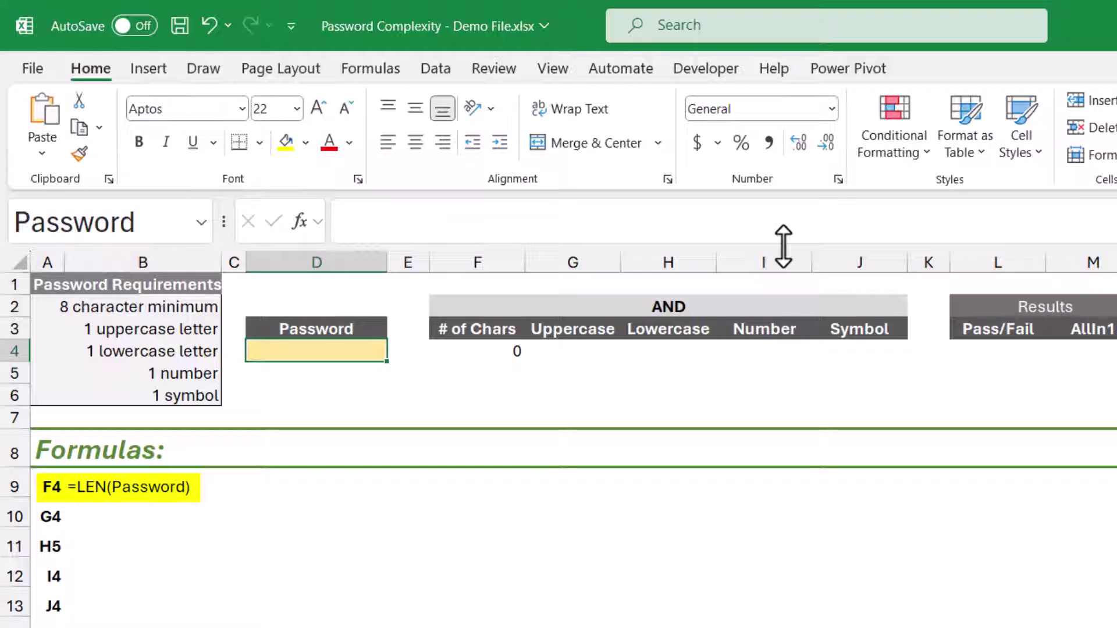
pyautogui.write('ABC123')
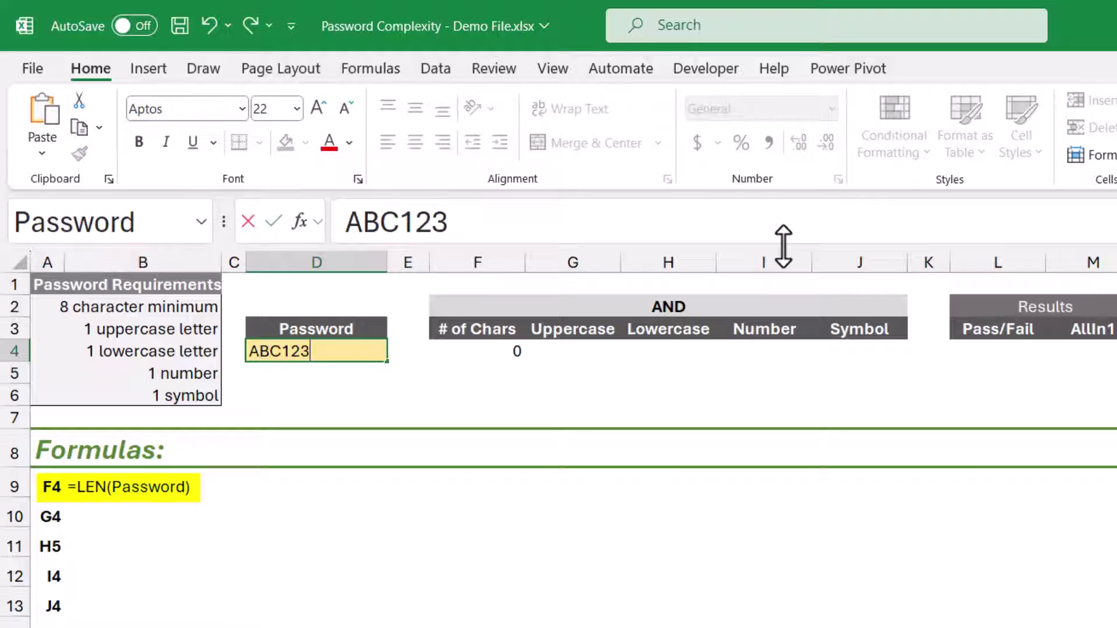
pyautogui.press('Return')
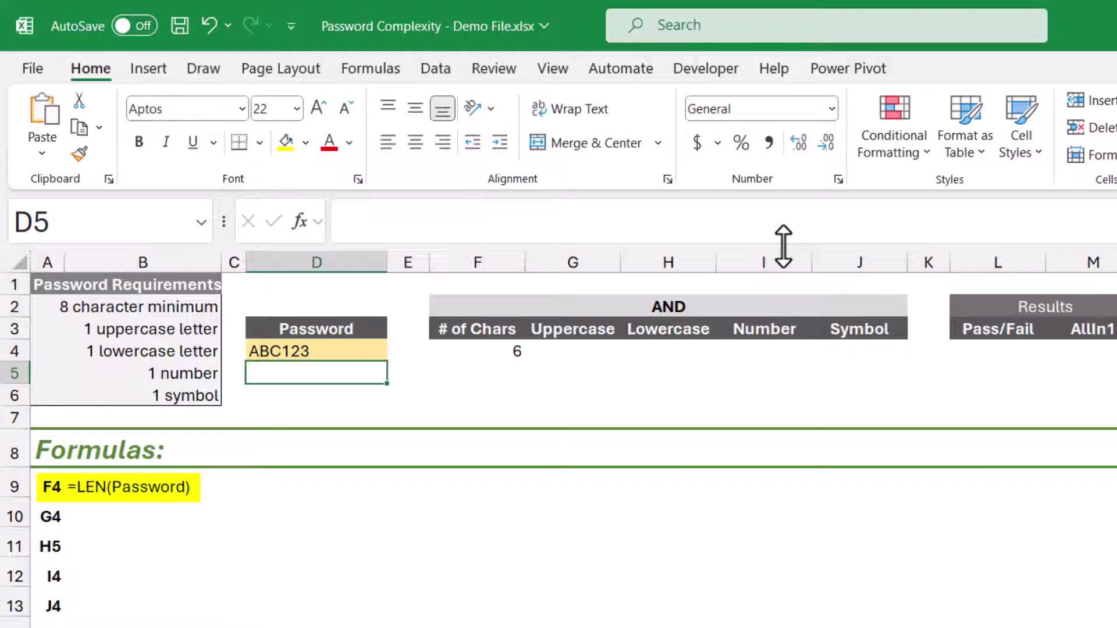
pyautogui.press('Up')
pyautogui.press('Right')
pyautogui.press('Right')
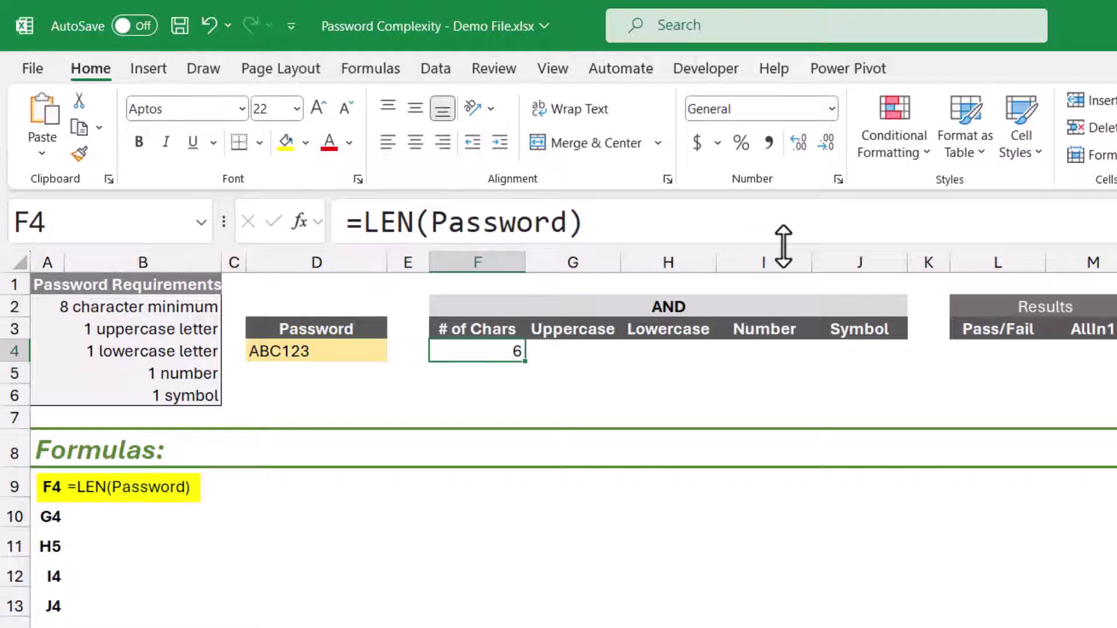
pyautogui.click(765, 220)
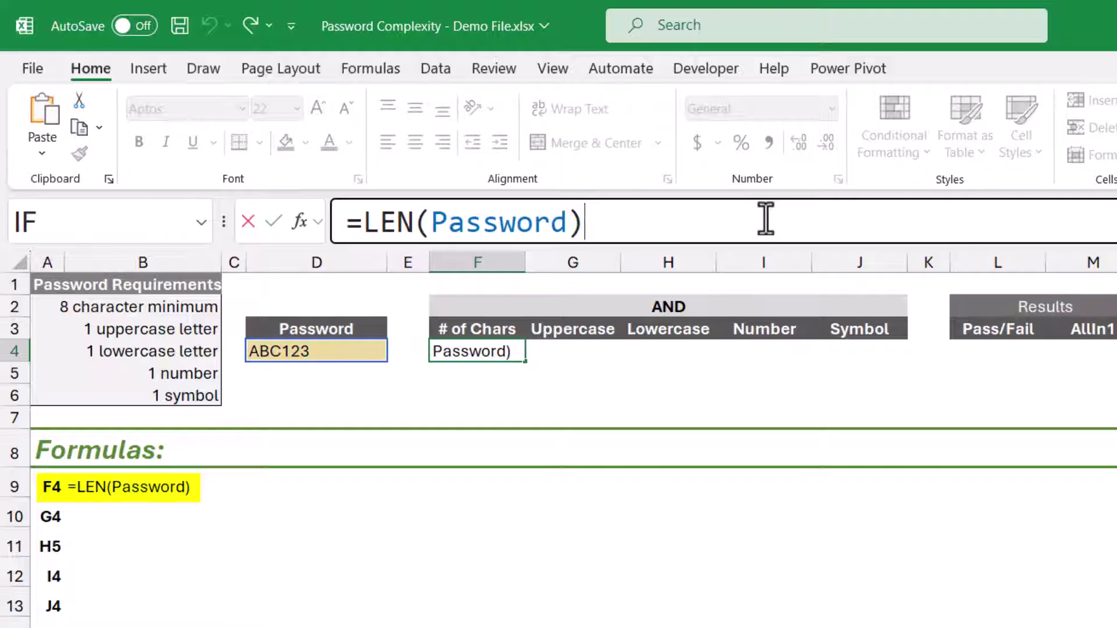
# Step: Change F4 to =LEN(Password)>=8
pyautogui.write('>=8')
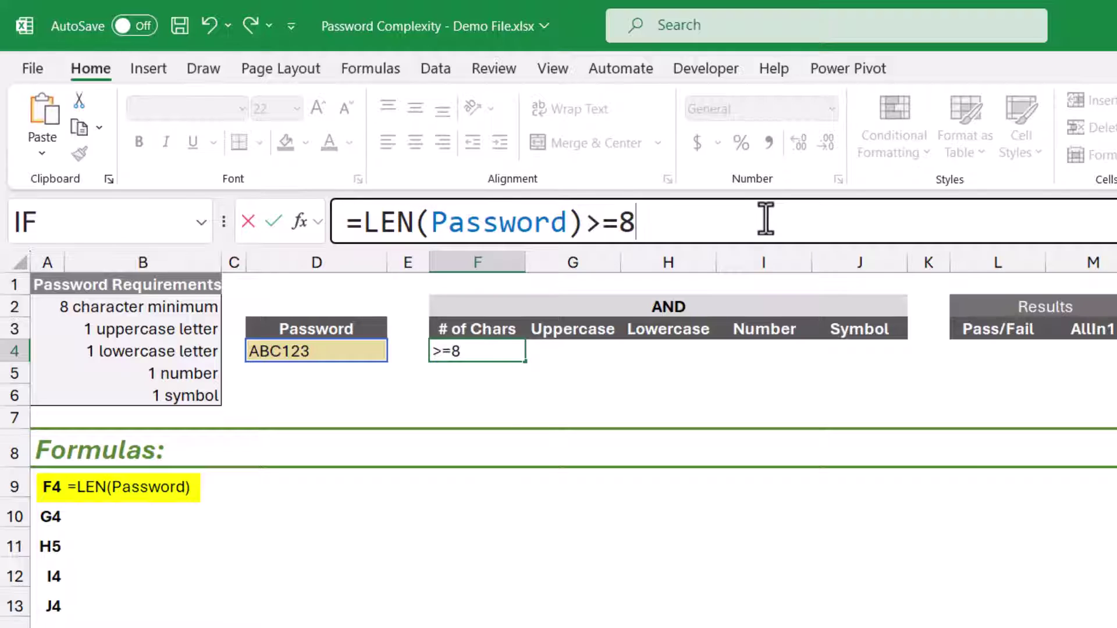
pyautogui.press('Return')
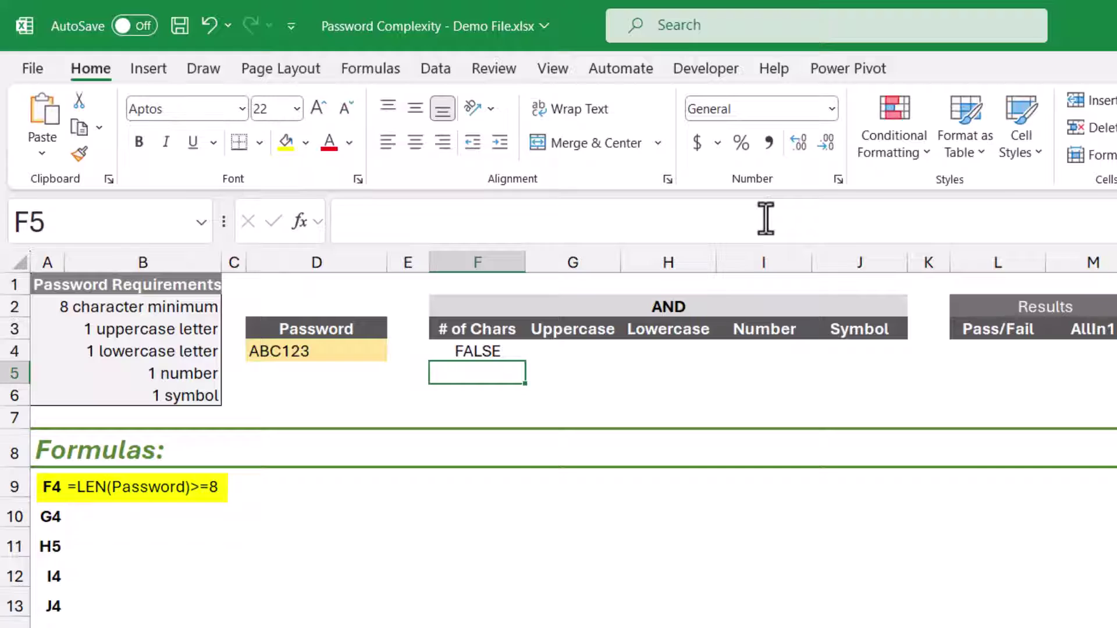
pyautogui.press('Up')
# Step: Add three letters to the sample password so F4 turns TRUE
pyautogui.press('Left')
pyautogui.press('Left')
pyautogui.press('F2')
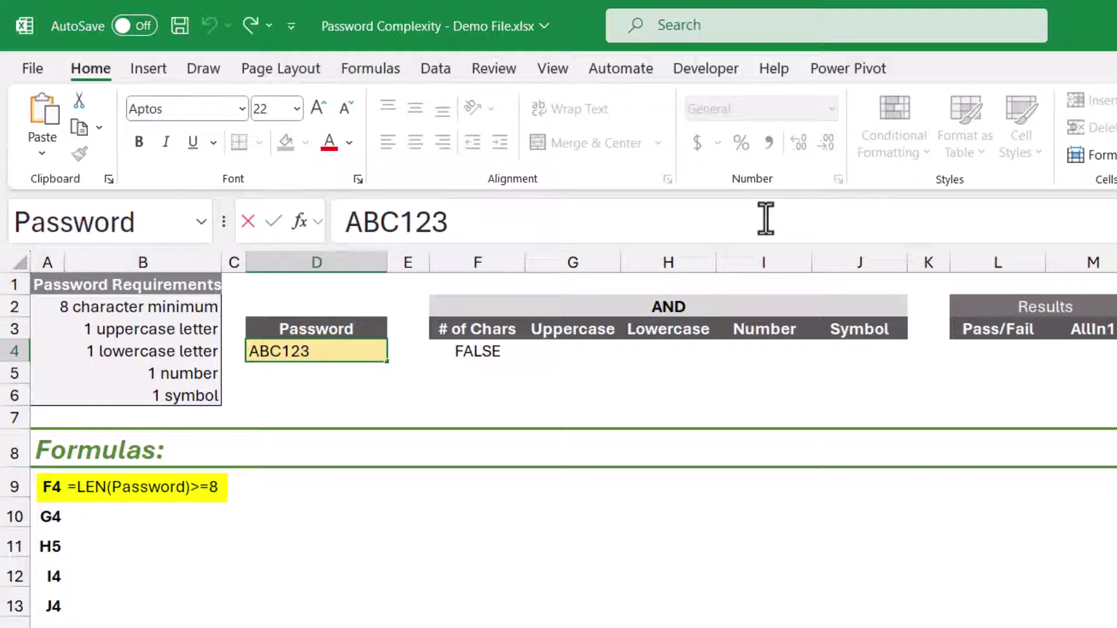
pyautogui.write('XYZ')
pyautogui.press('Return')
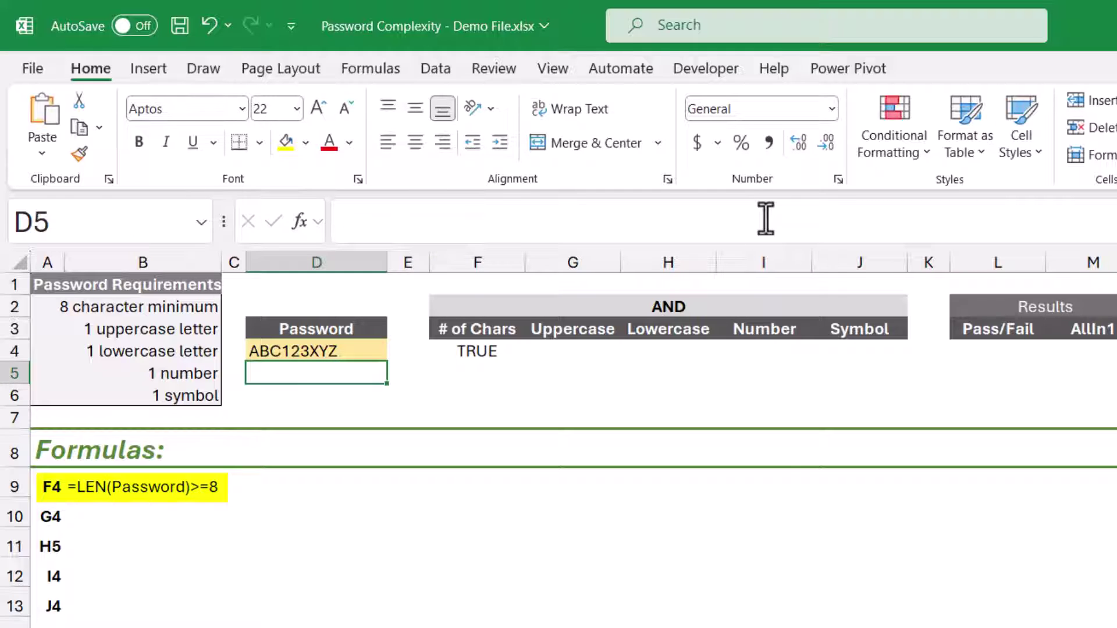
pyautogui.press('Up')
pyautogui.press('Right')
pyautogui.press('Right')
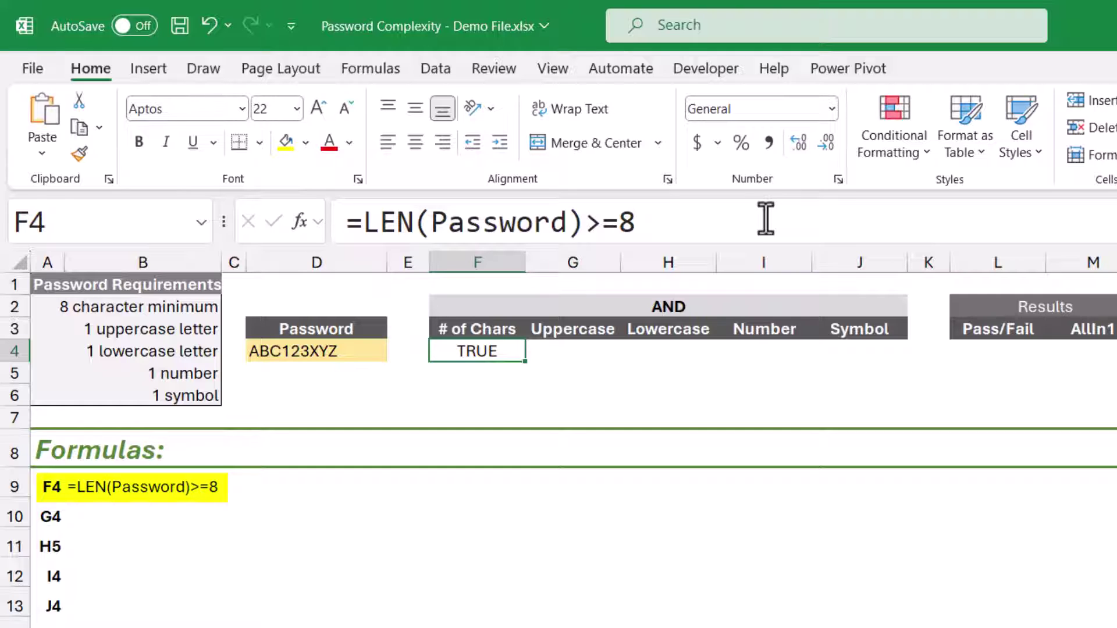
pyautogui.press('Right')
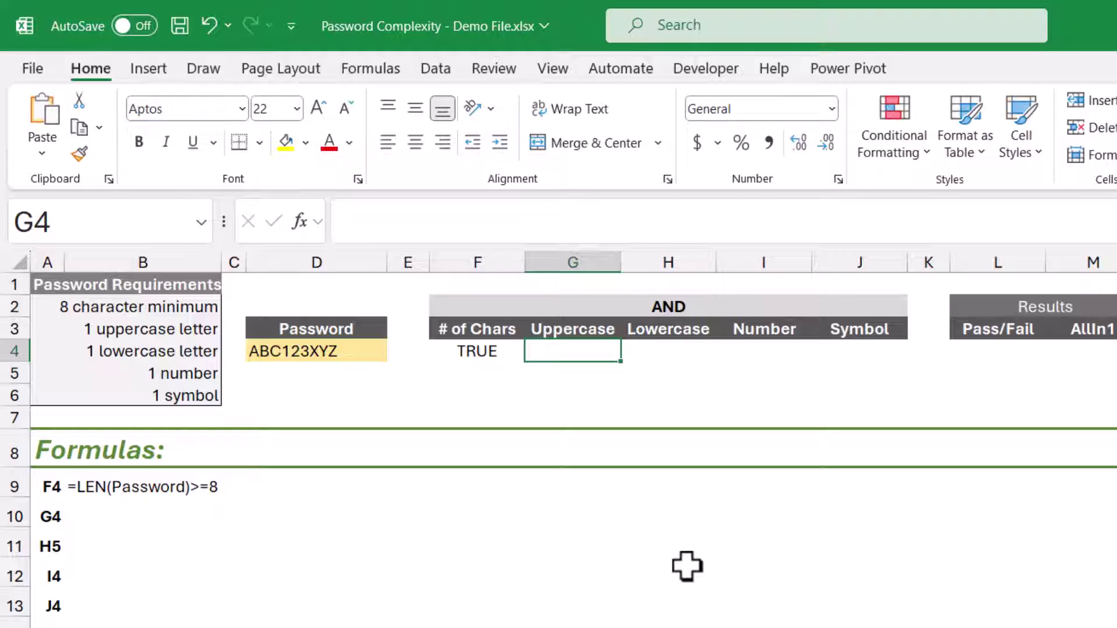
# Step: Enter =LOWER(Password)=Password in G4 as the Uppercase test
pyautogui.write('=LOWER(')
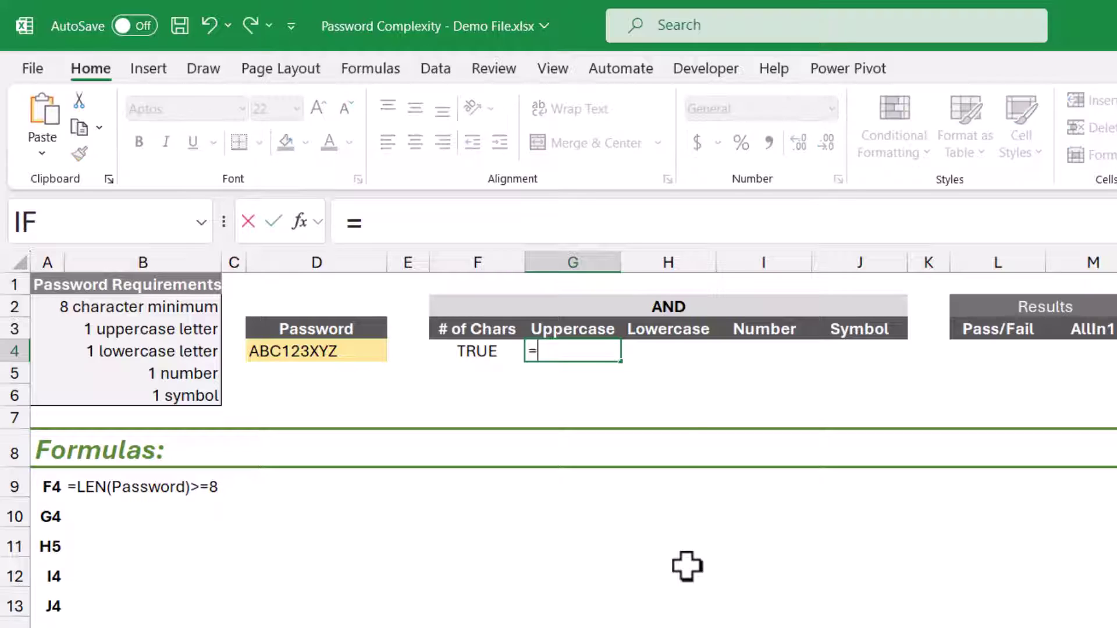
pyautogui.click(347, 351)
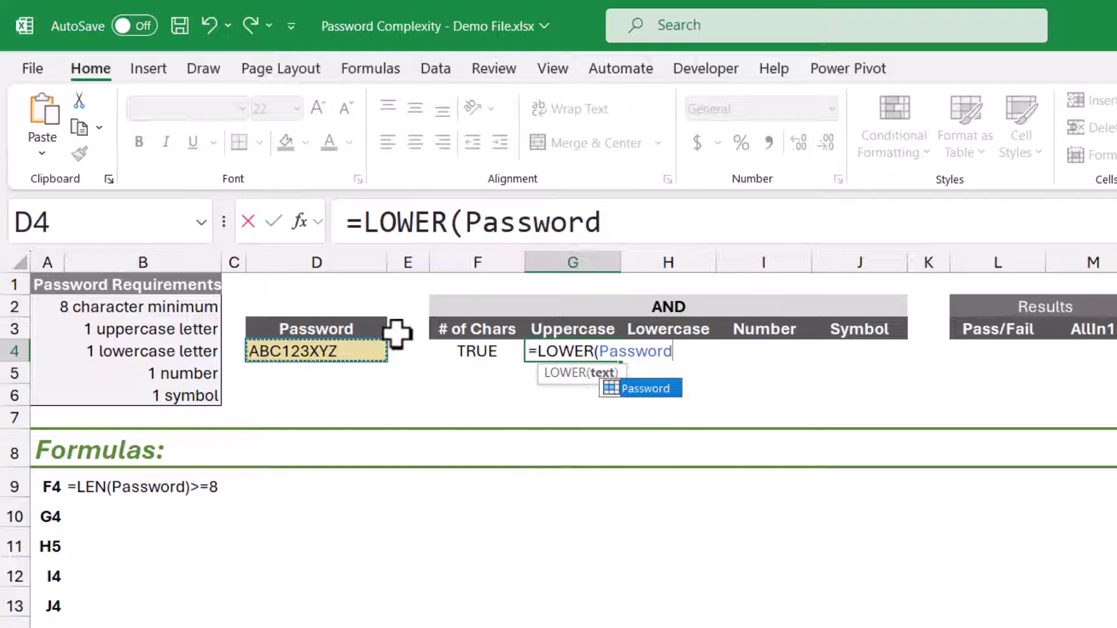
pyautogui.hotkey('ctrl', 'Return')
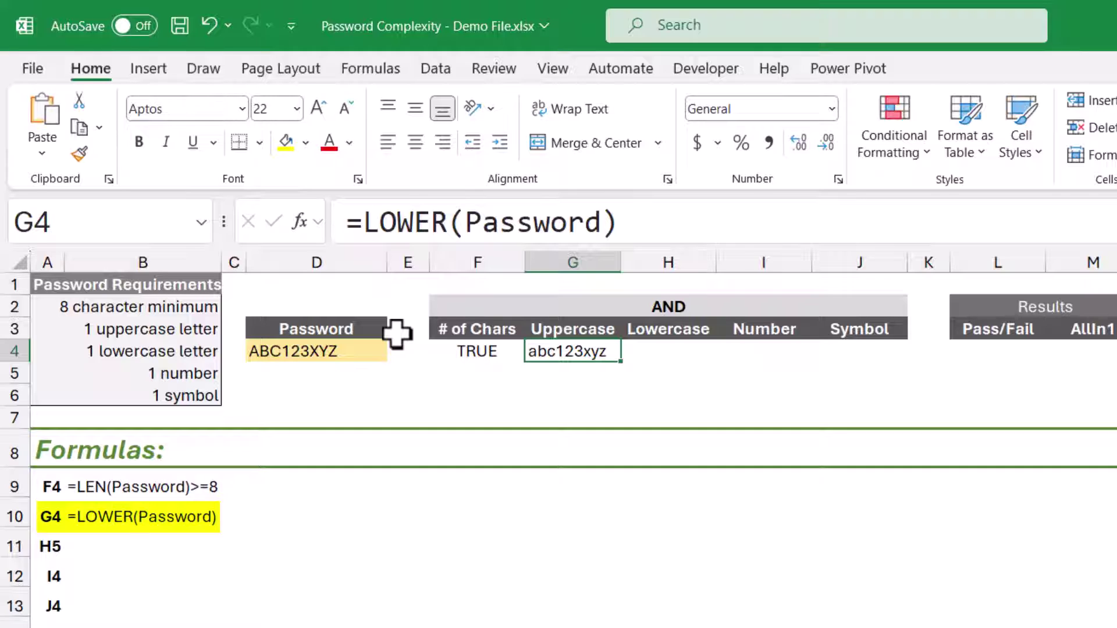
pyautogui.click(675, 226)
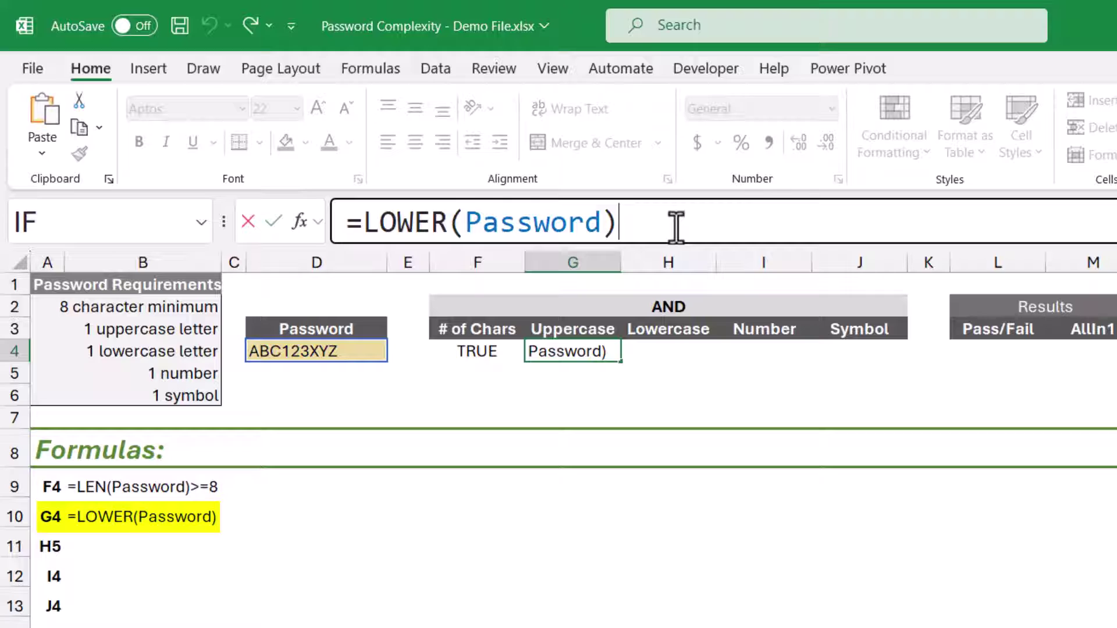
pyautogui.write('=')
pyautogui.click(344, 349)
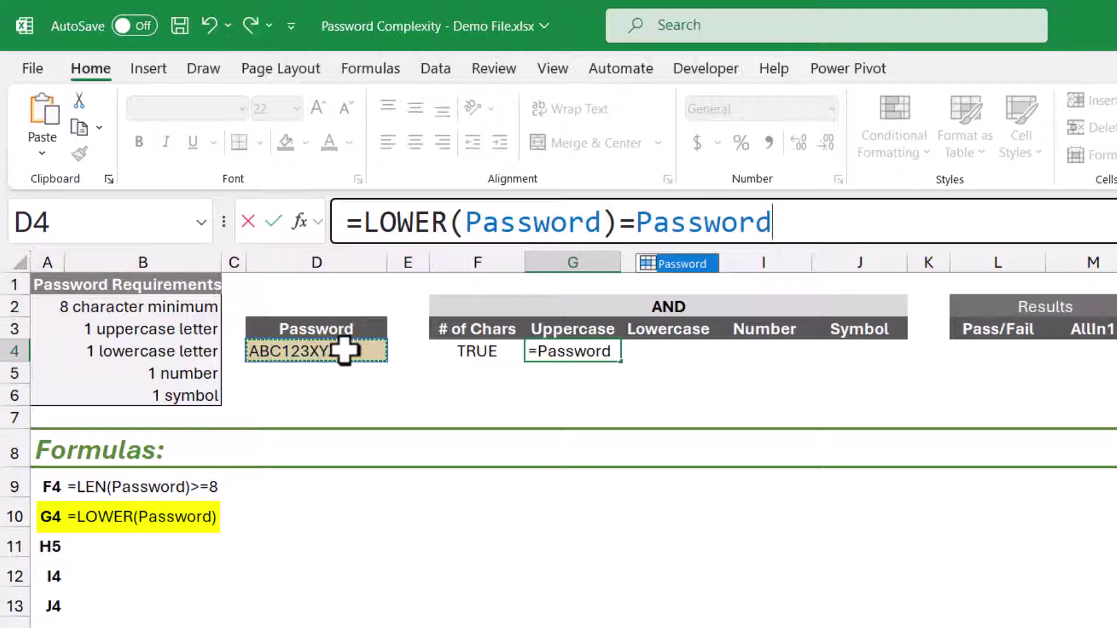
pyautogui.press('Return')
pyautogui.press('Up')
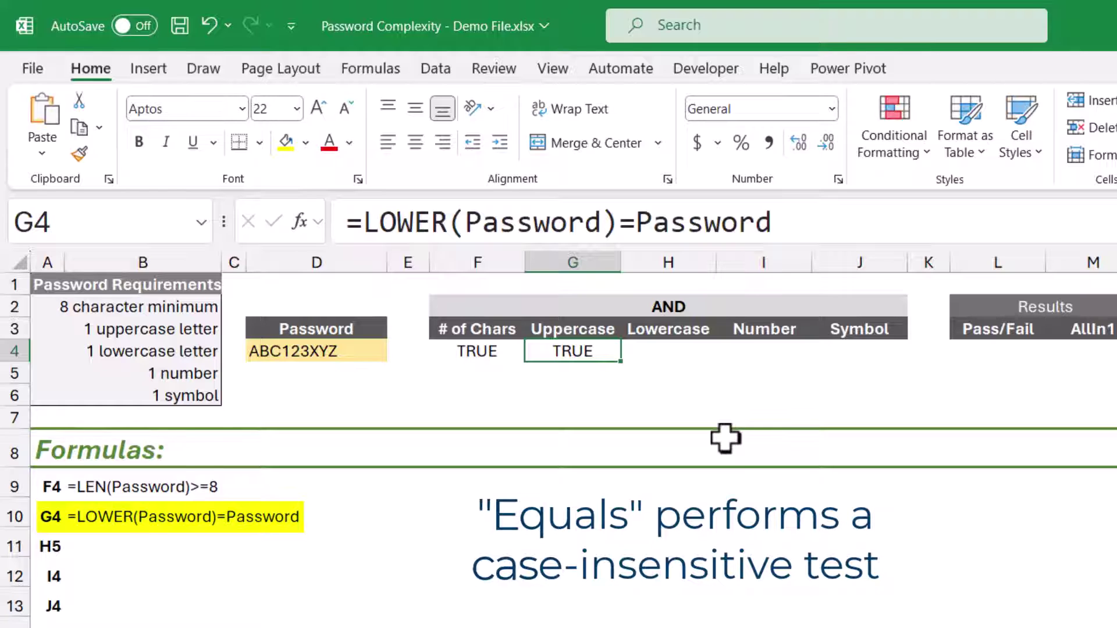
# Step: Rewrite G4 as =EXACT(LOWER(Password),Password) for a case-sensitive comparison
pyautogui.click(636, 222)
pyautogui.press('BackSpace')
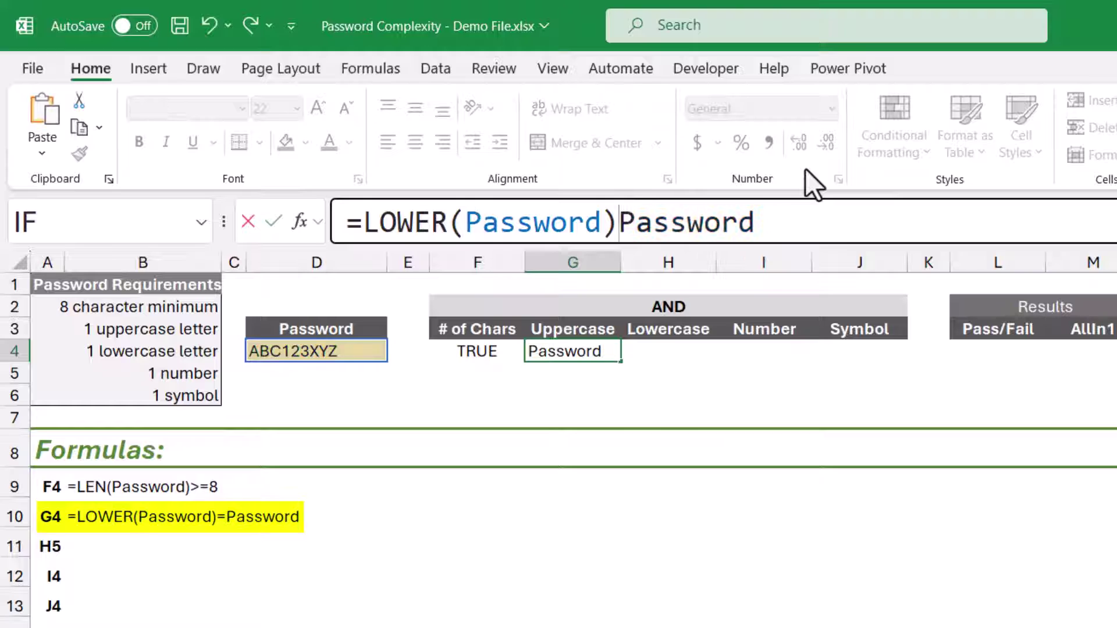
pyautogui.write(',')
pyautogui.press('Home')
pyautogui.press('Right')
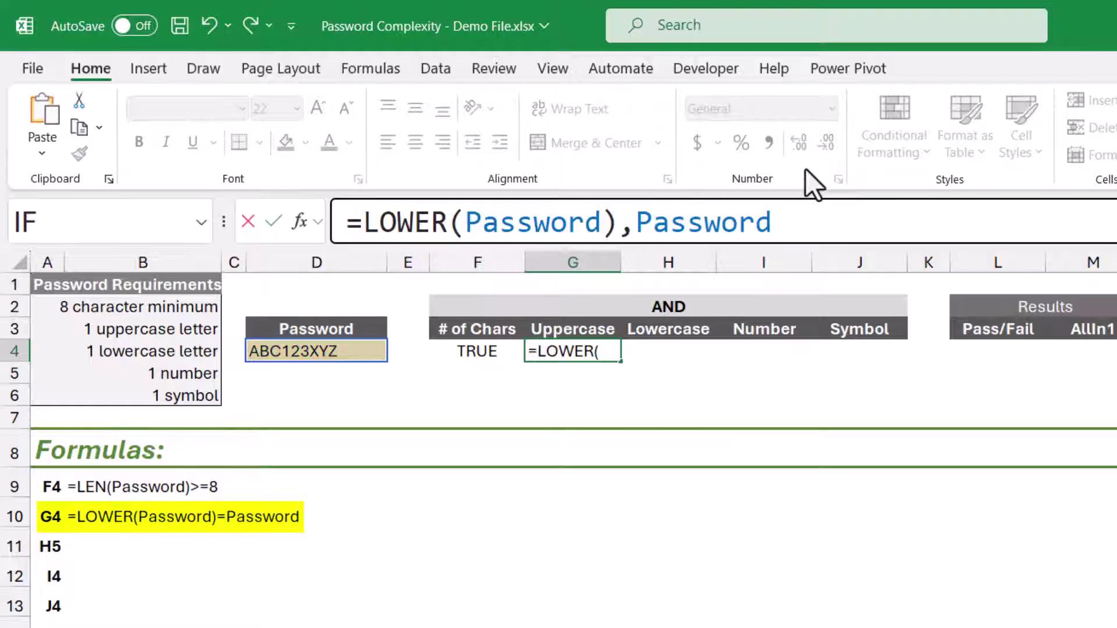
pyautogui.write('EXACT')
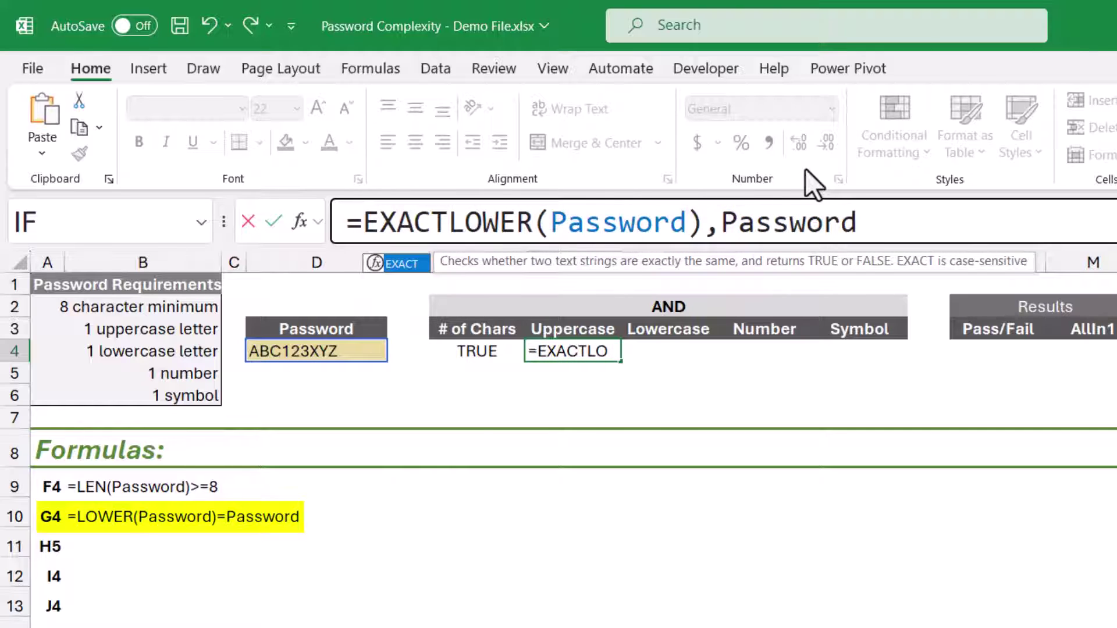
pyautogui.write('(')
pyautogui.click(433, 264)
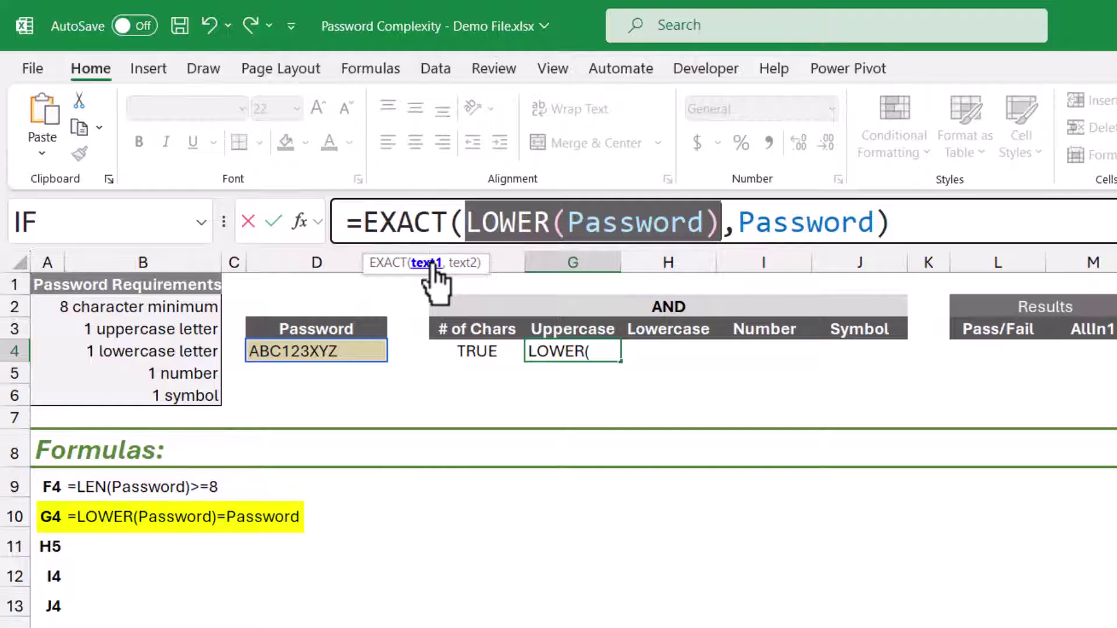
pyautogui.click(465, 265)
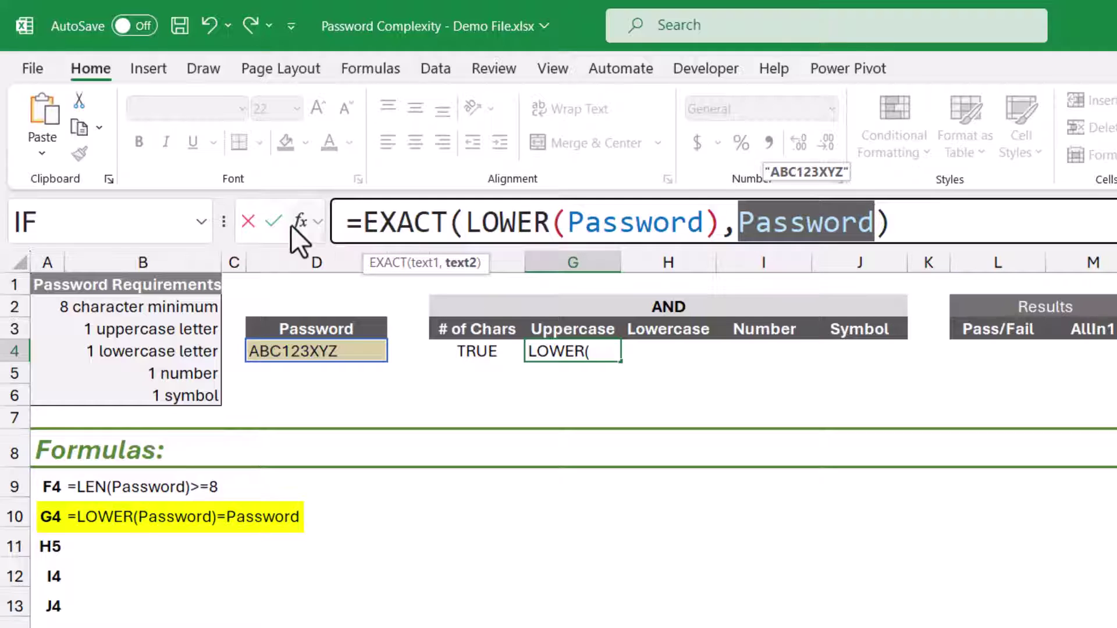
pyautogui.click(273, 222)
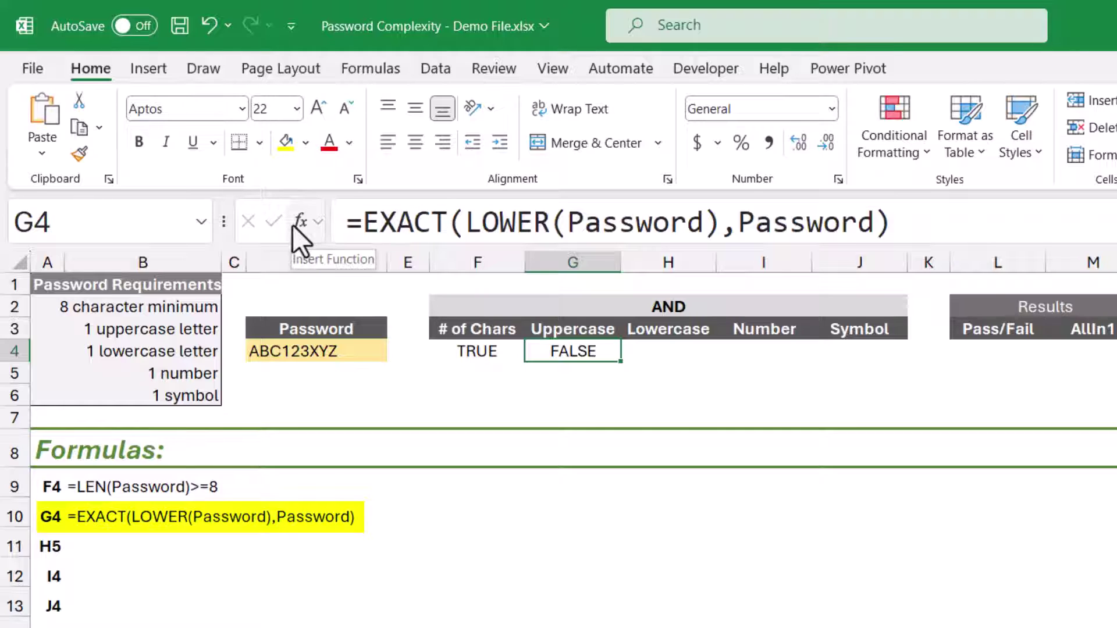
# Step: Wrap G4's test in NOT: =NOT(EXACT(LOWER(Password),Password))
pyautogui.click(356, 223)
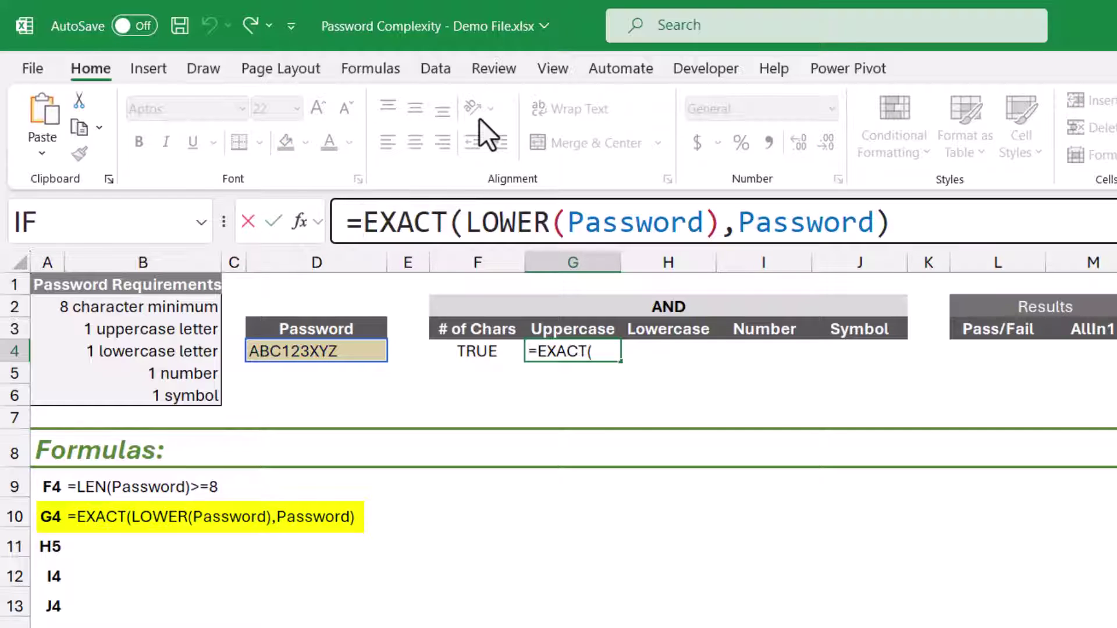
pyautogui.write('NOT(')
pyautogui.press('End')
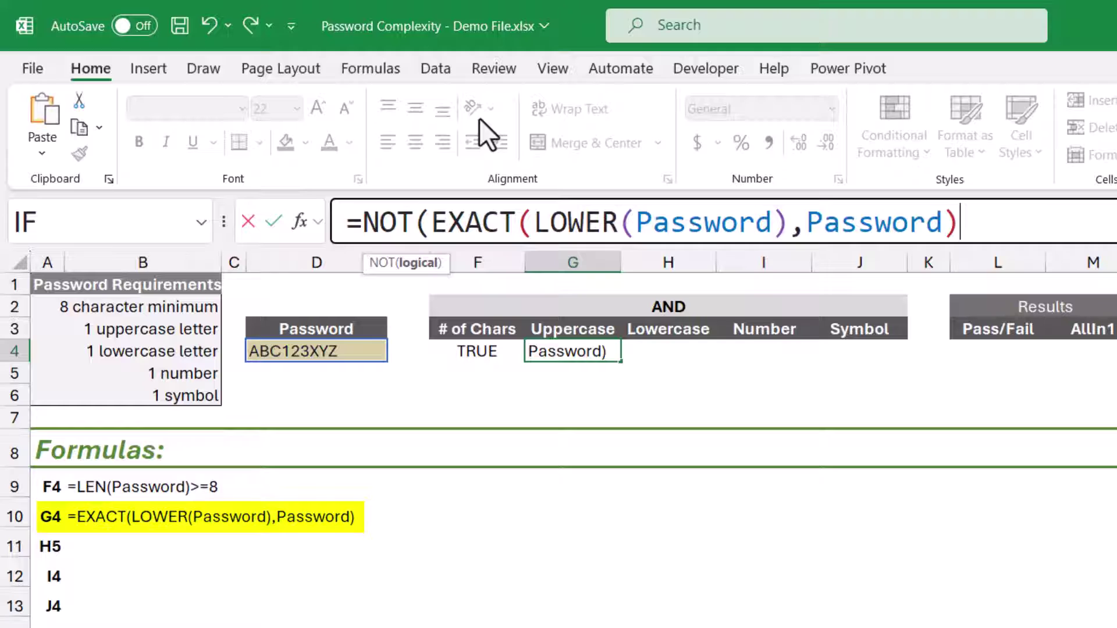
pyautogui.write(')')
pyautogui.hotkey('ctrl', 'Return')
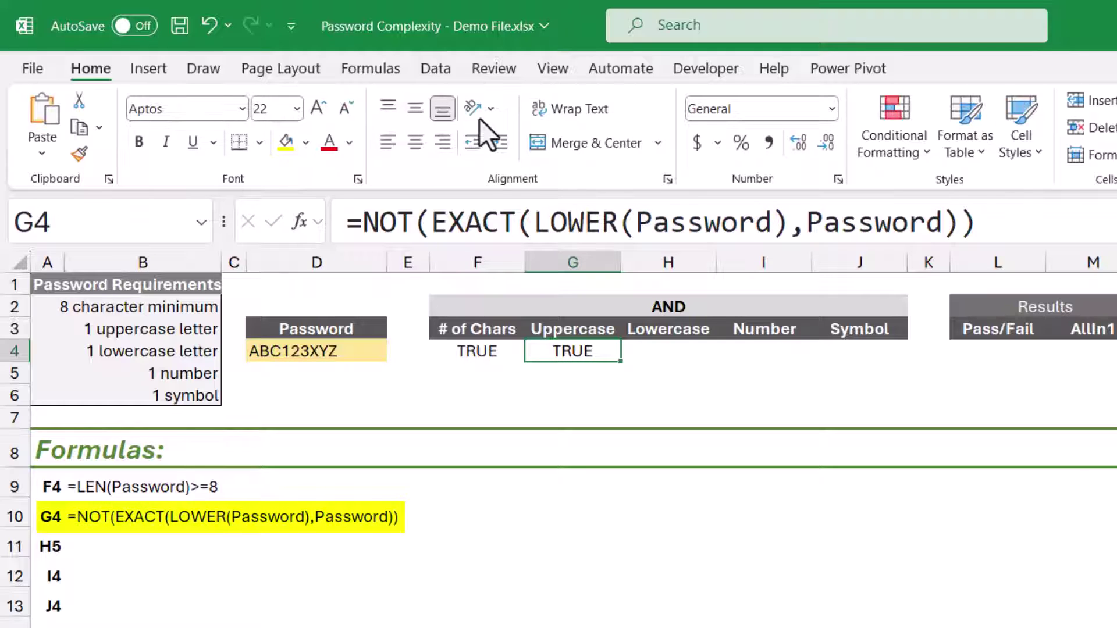
# Step: Test G4 with lowercase sample passwords, then one with a capital, and copy G4 into H4
pyautogui.press('Left')
pyautogui.press('Left')
pyautogui.press('Left')
pyautogui.write('abc123')
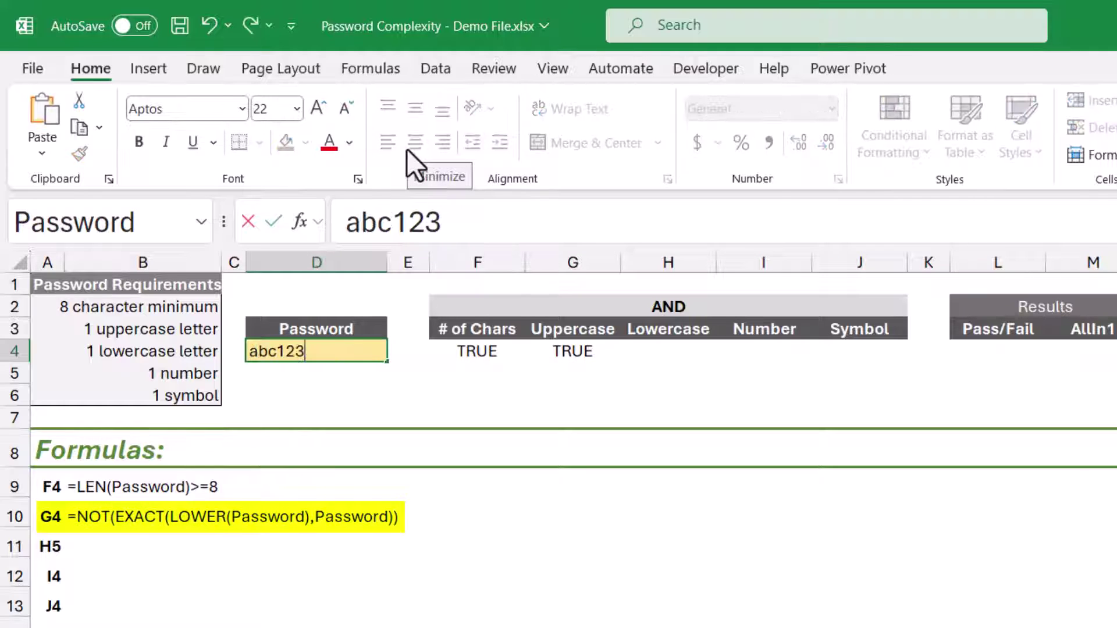
pyautogui.press('Return')
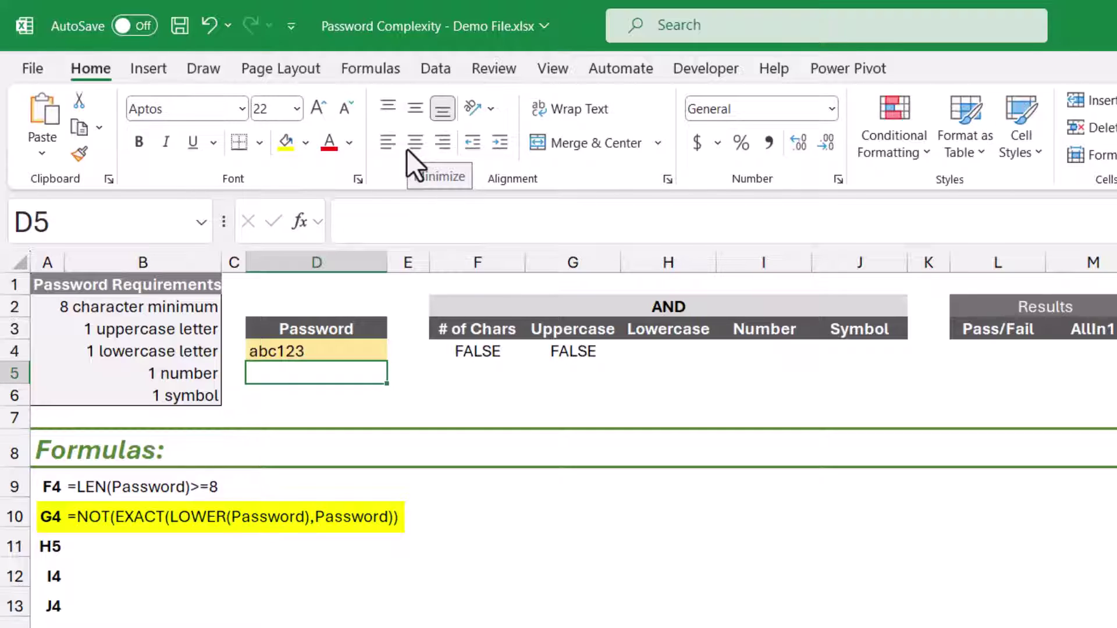
pyautogui.press('Up')
pyautogui.press('F2')
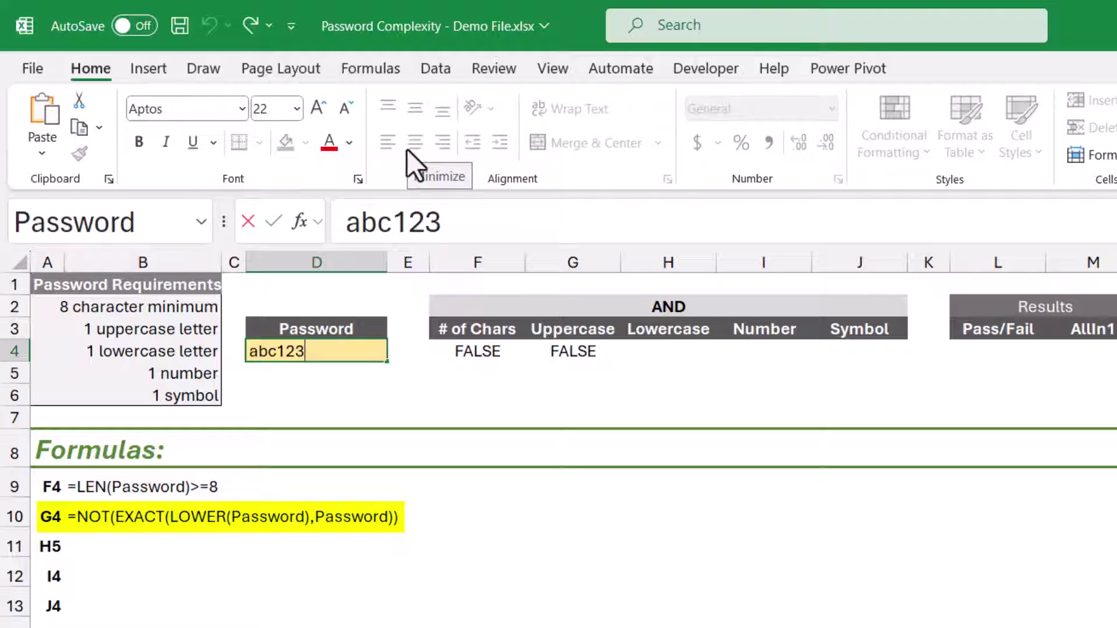
pyautogui.write('xyz')
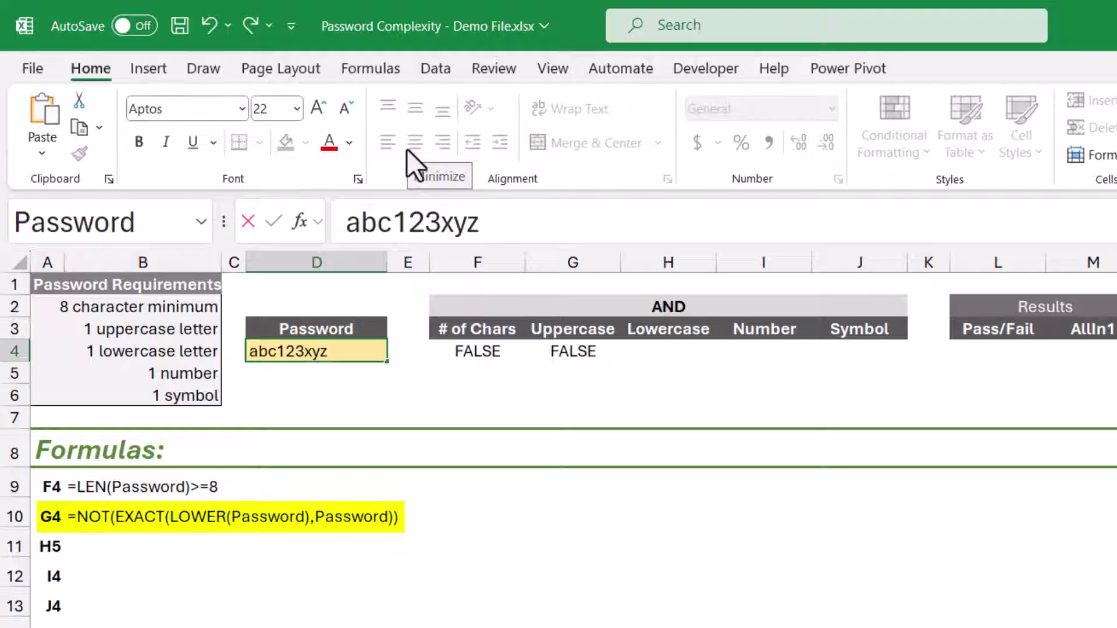
pyautogui.press('Return')
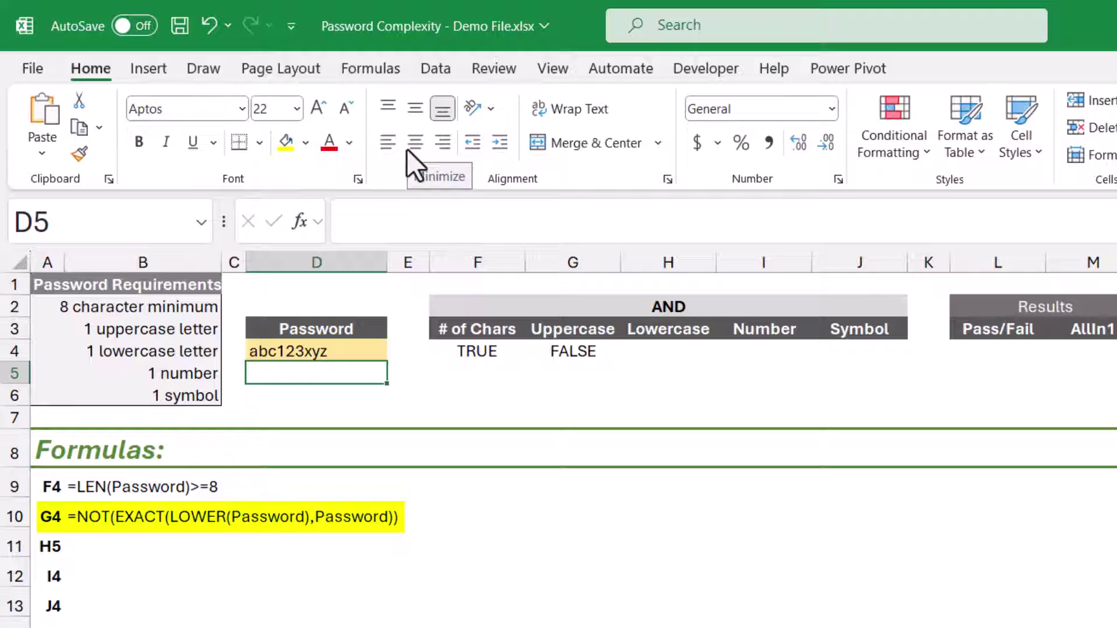
pyautogui.press('Up')
pyautogui.press('F2')
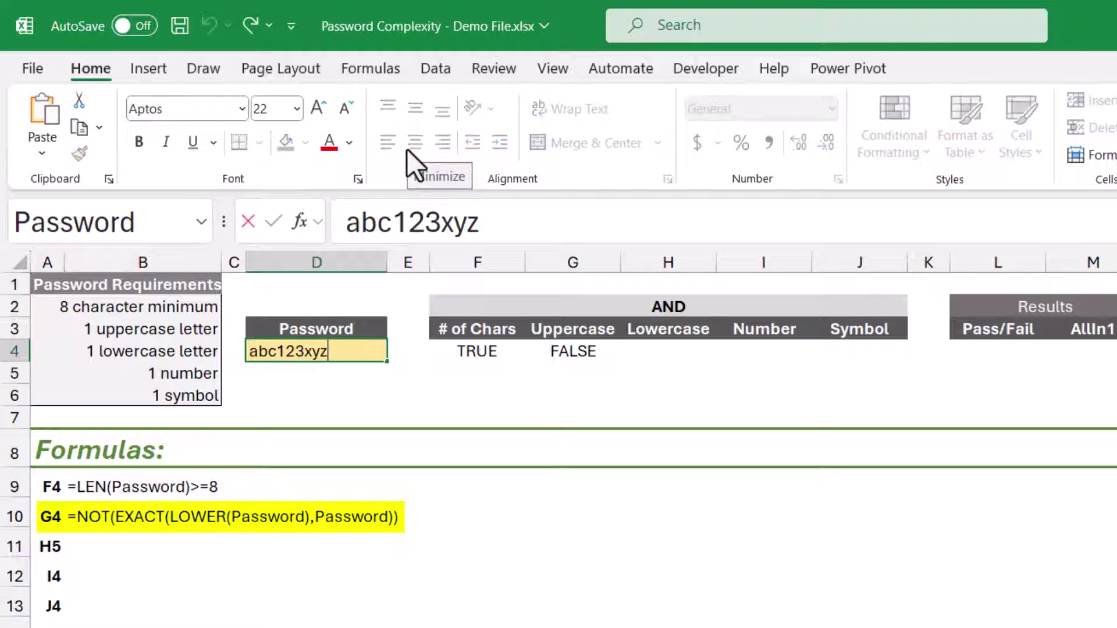
pyautogui.write('H')
pyautogui.press('Return')
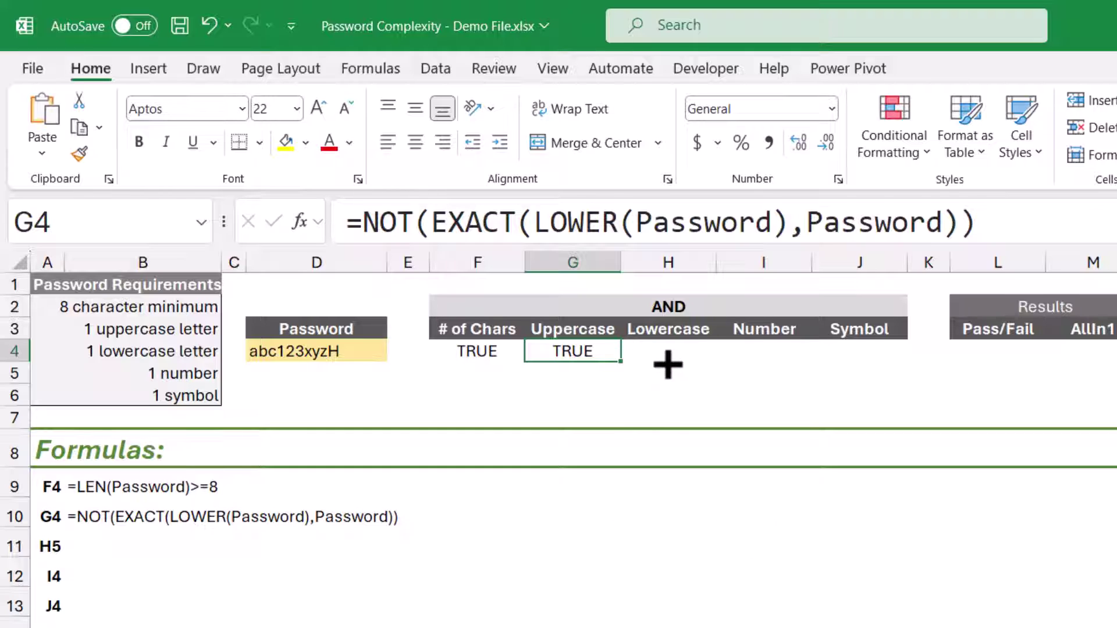
pyautogui.moveTo(621, 361); pyautogui.dragTo(681, 355)
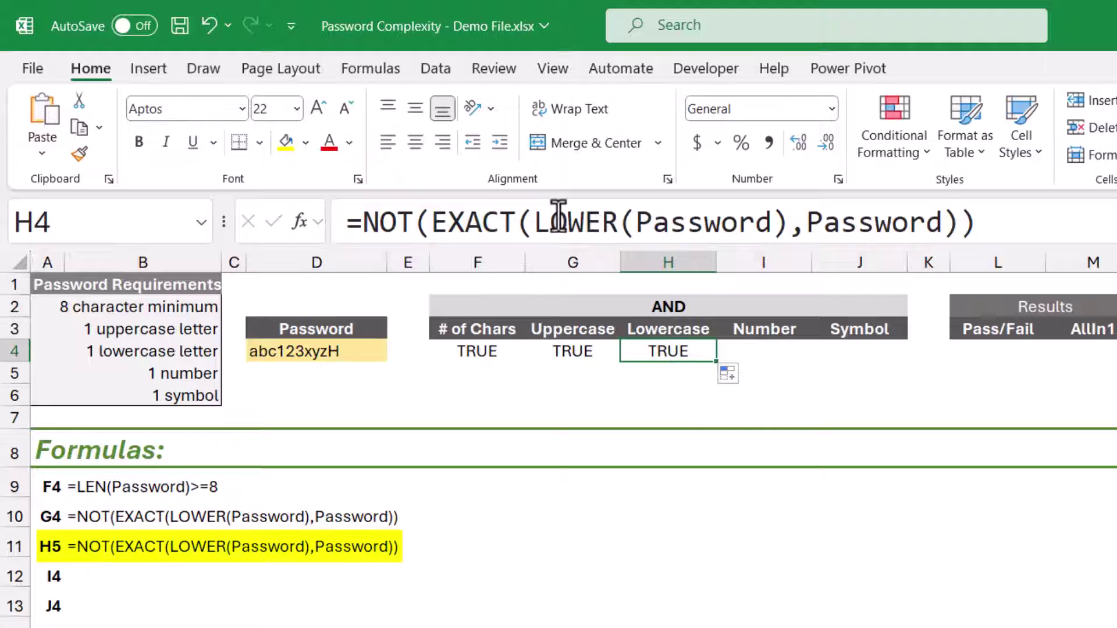
# Step: Change LOWER to UPPER in H4 and confirm an all-caps password makes it FALSE
pyautogui.moveTo(534, 221); pyautogui.dragTo(583, 221)
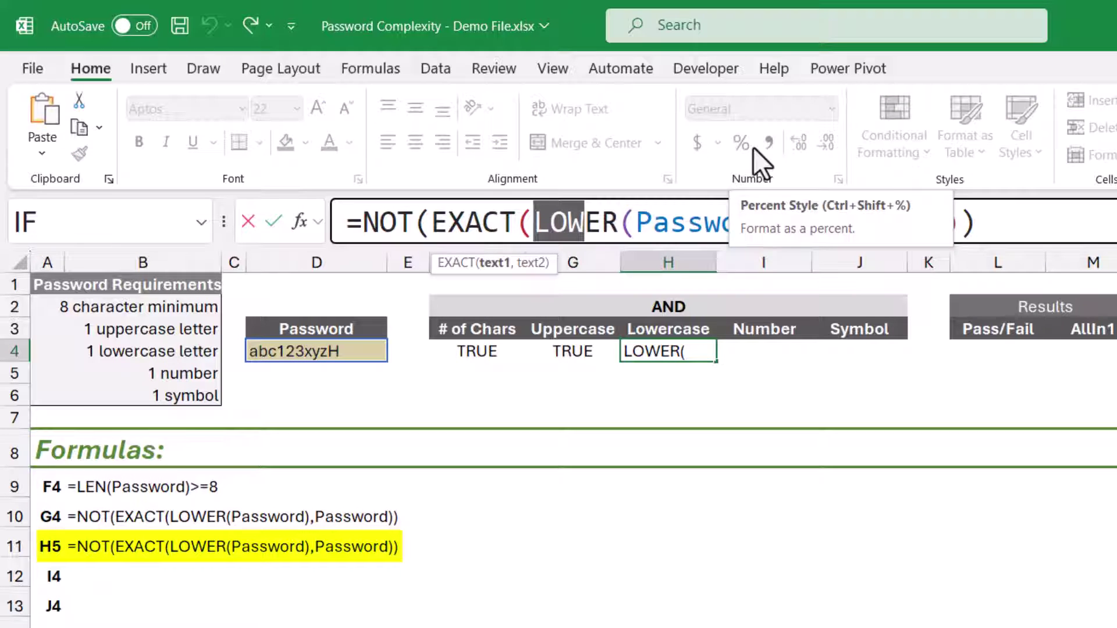
pyautogui.write('UPP')
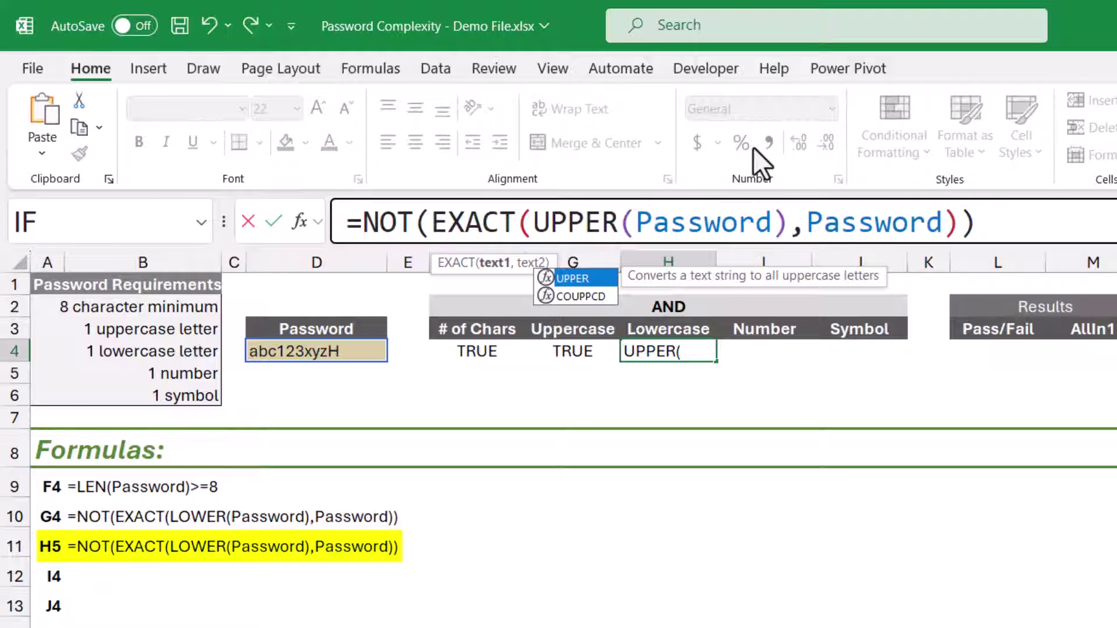
pyautogui.hotkey('ctrl', 'Return')
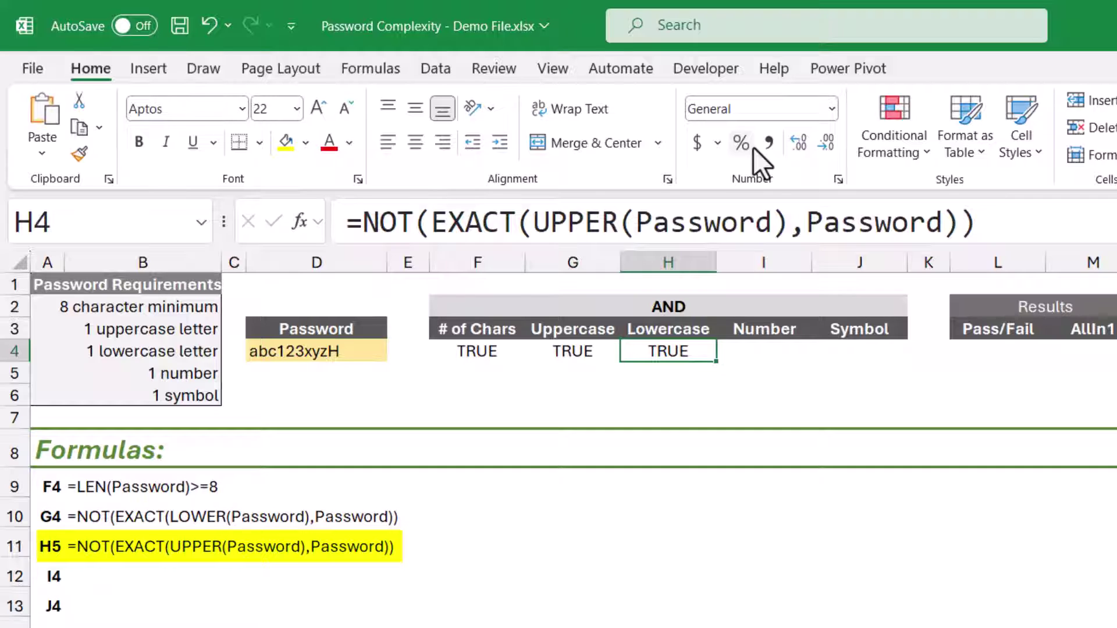
pyautogui.press('Left')
pyautogui.press('Left')
pyautogui.press('Left')
pyautogui.press('Left')
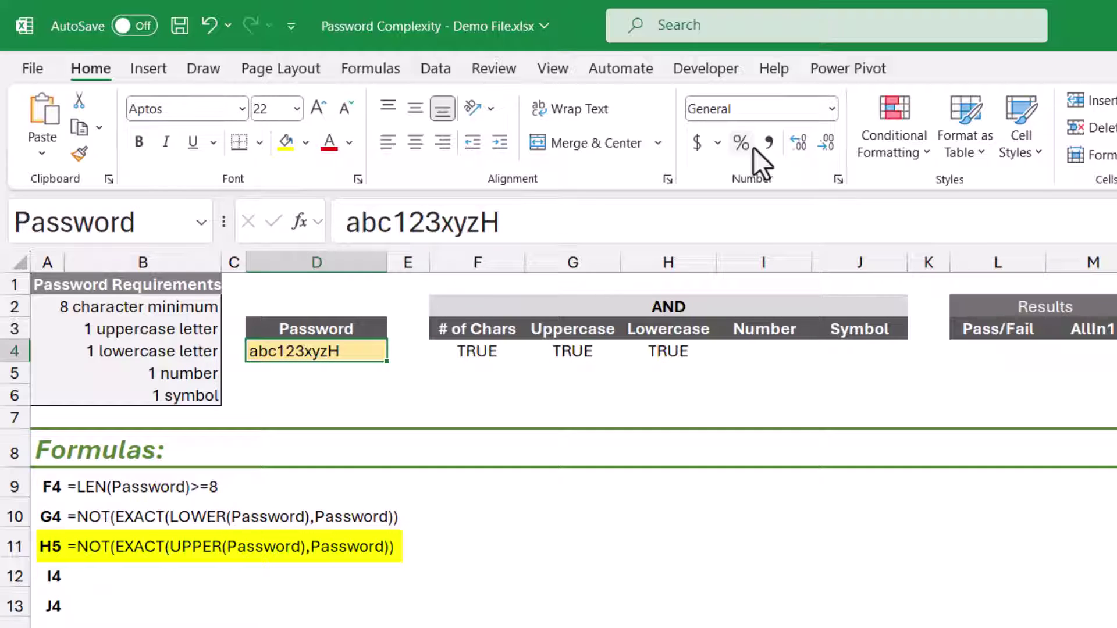
pyautogui.write('HGGSDOSGS')
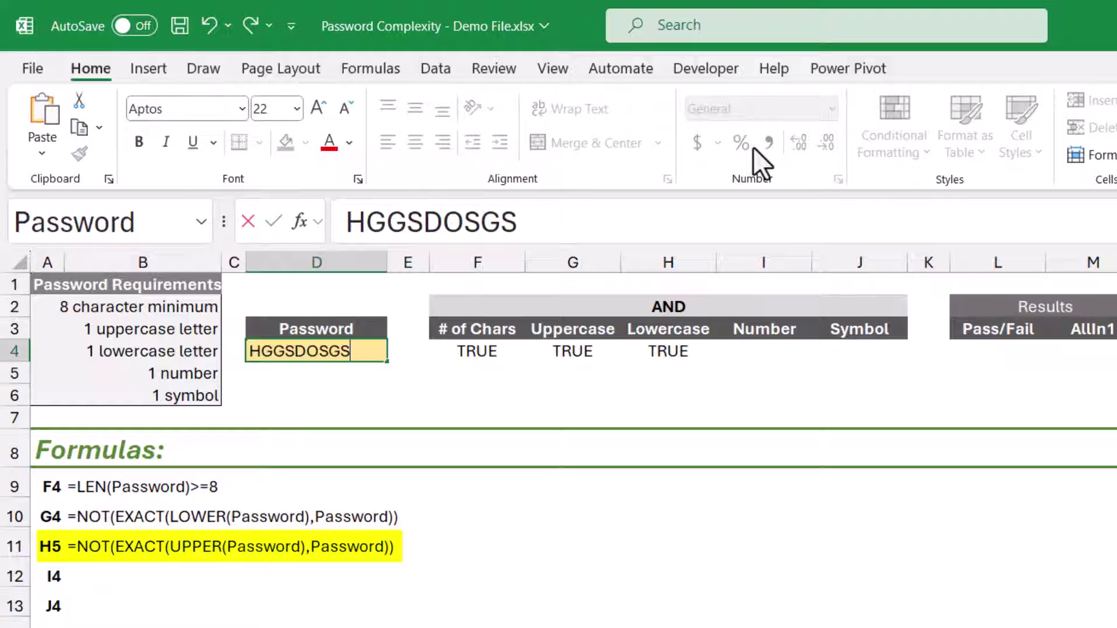
pyautogui.press('Return')
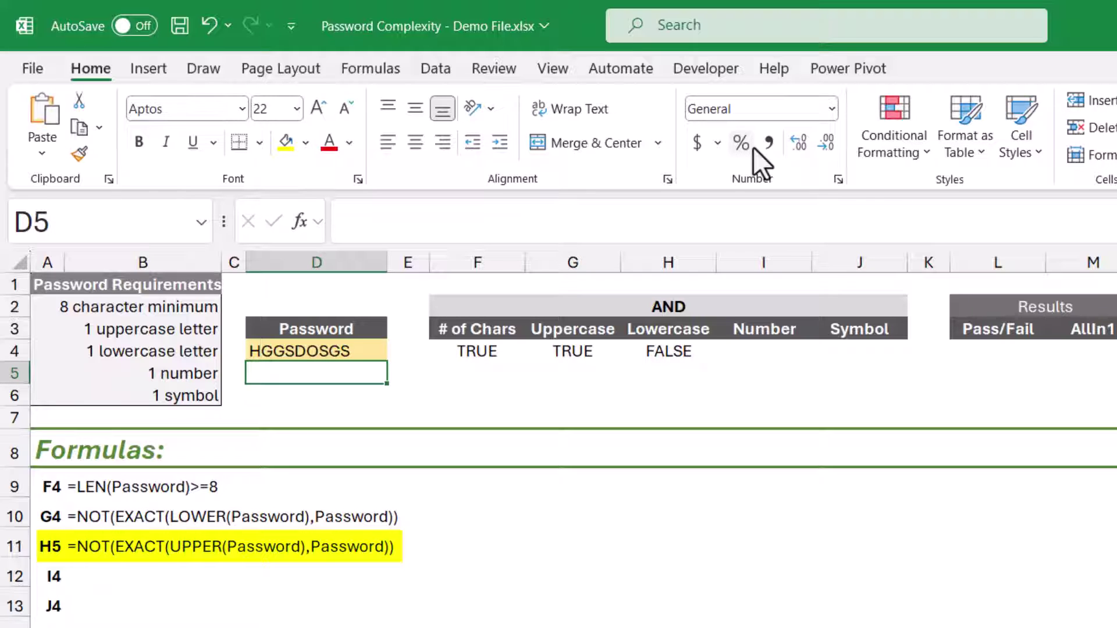
pyautogui.click(751, 354)
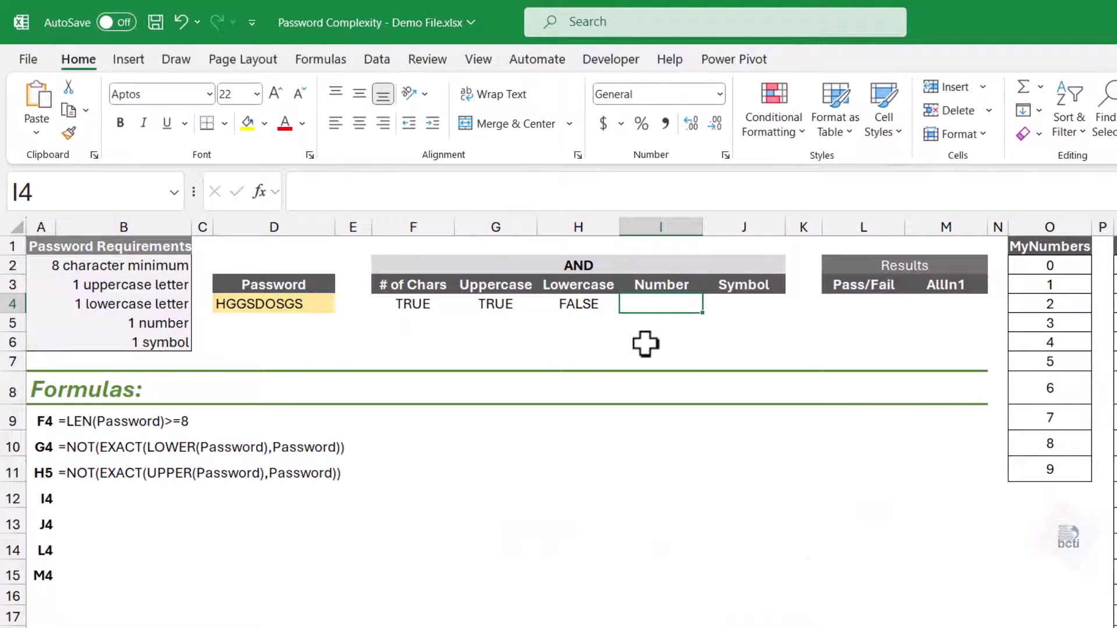
# Step: Select the digits in O2:O11 and name the range NumbList in the Name Box
pyautogui.press('Down')
pyautogui.press('Down')
pyautogui.press('Down')
pyautogui.press('Down')
pyautogui.press('Down')
pyautogui.press('Down')
pyautogui.press('Down')
pyautogui.press('Down')
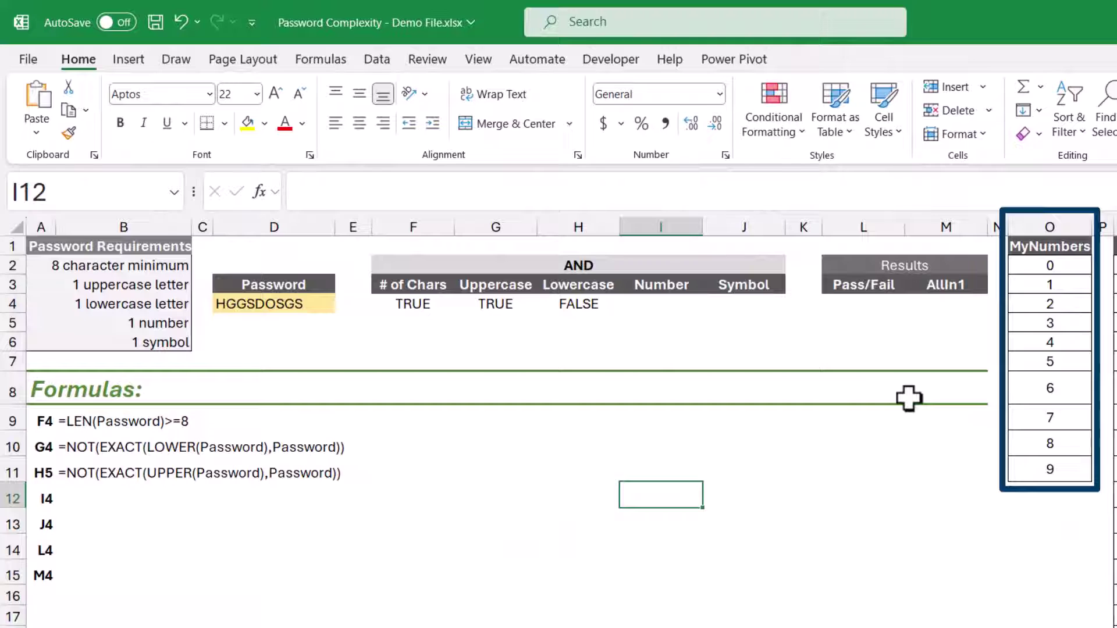
pyautogui.write('=')
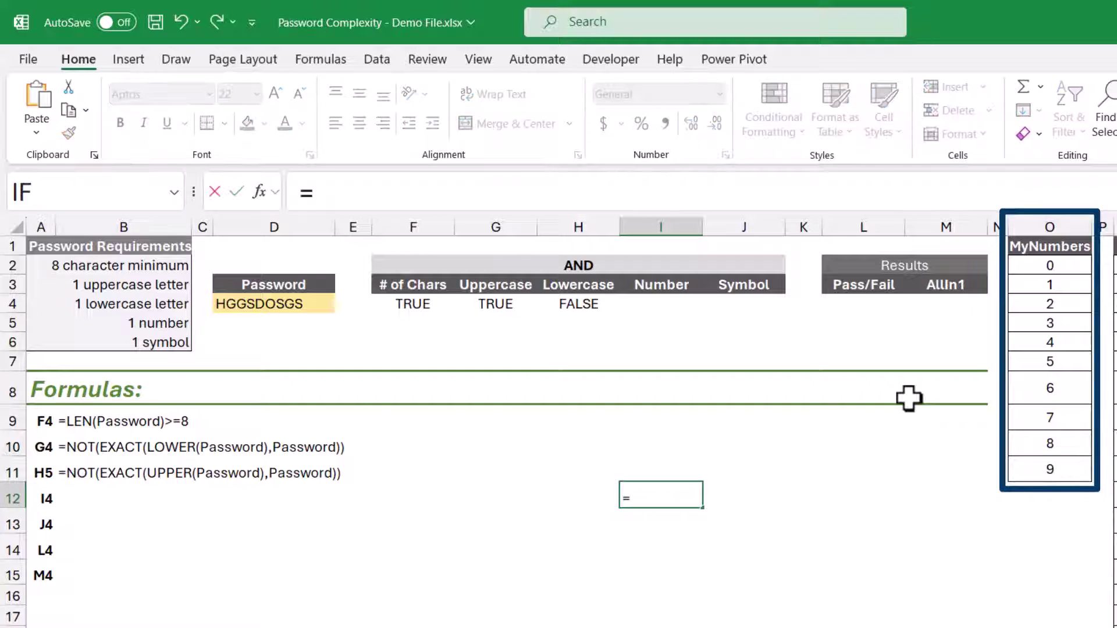
pyautogui.write('O2:O11')
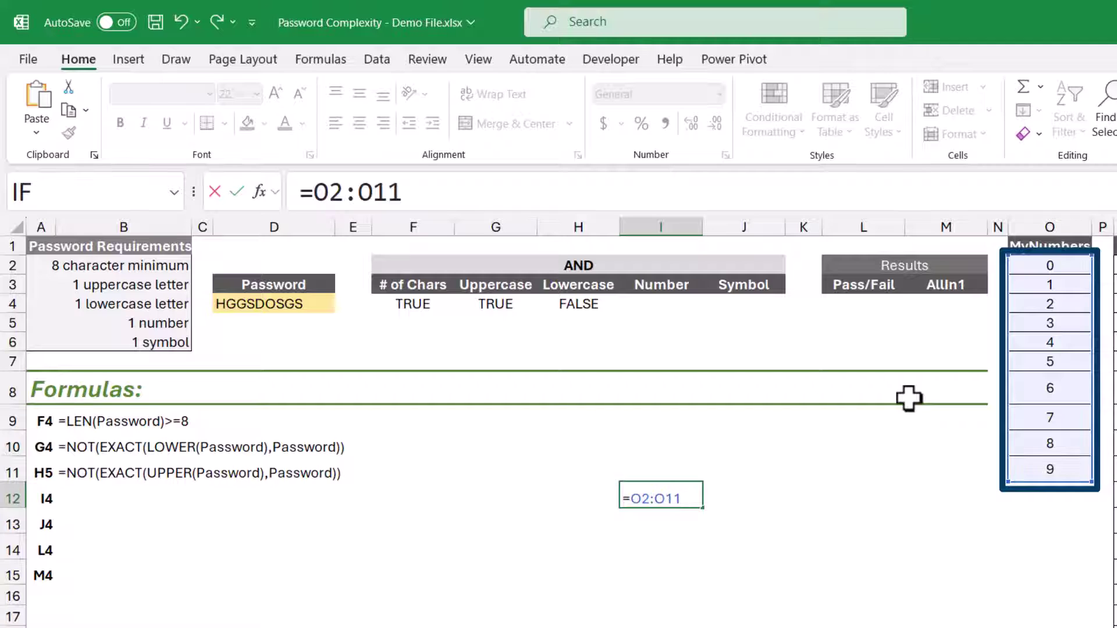
pyautogui.press('Escape')
pyautogui.moveTo(1062, 267); pyautogui.dragTo(1067, 470)
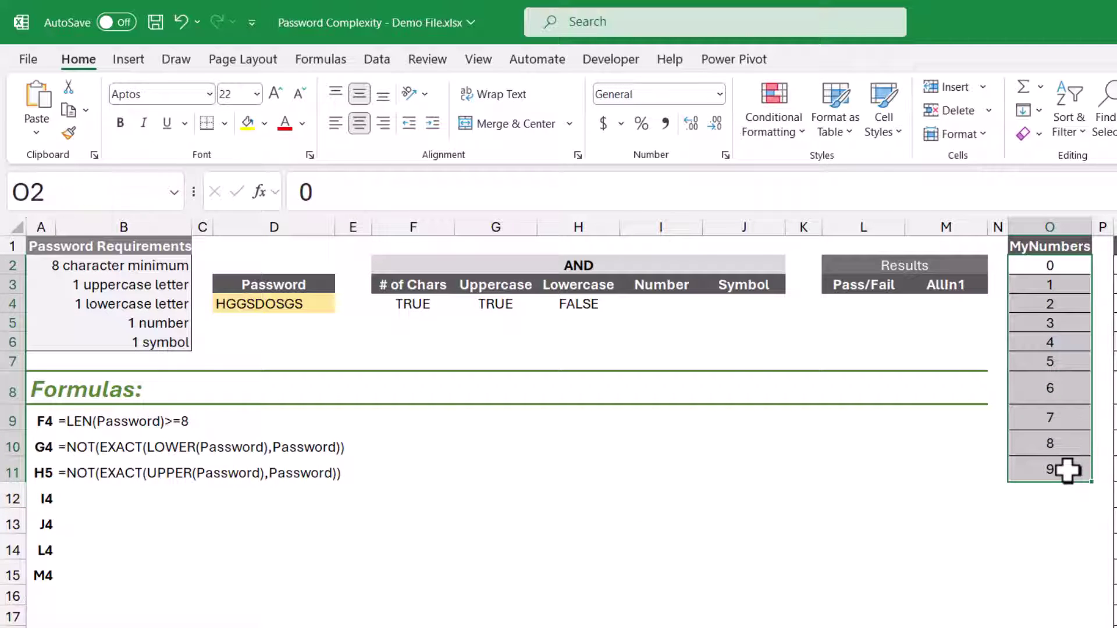
pyautogui.click(100, 191)
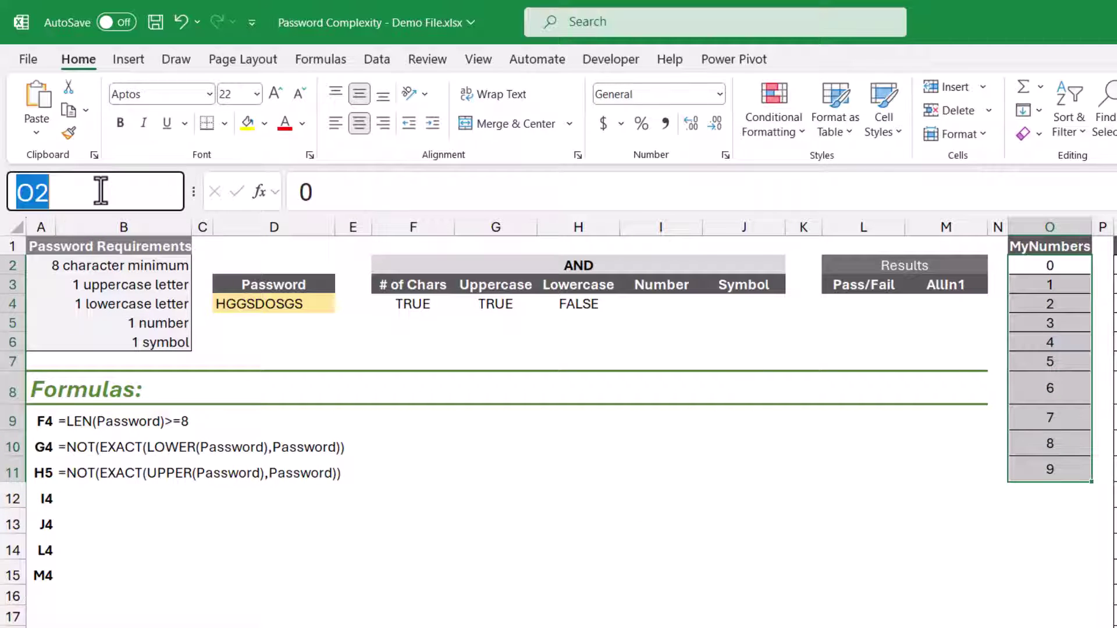
pyautogui.write('NumbList')
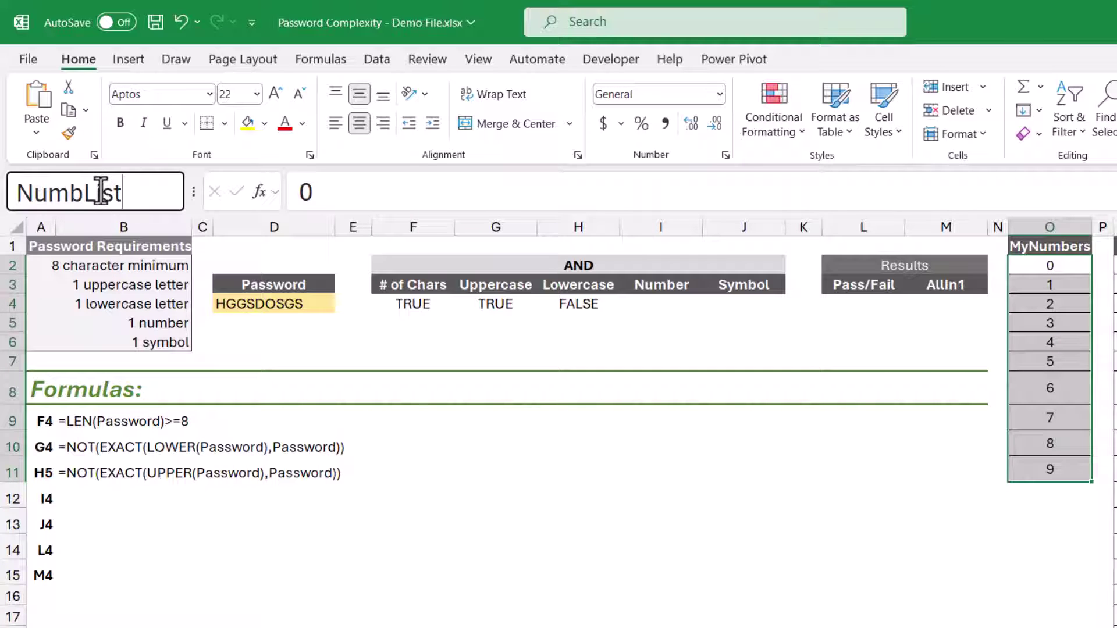
pyautogui.press('Return')
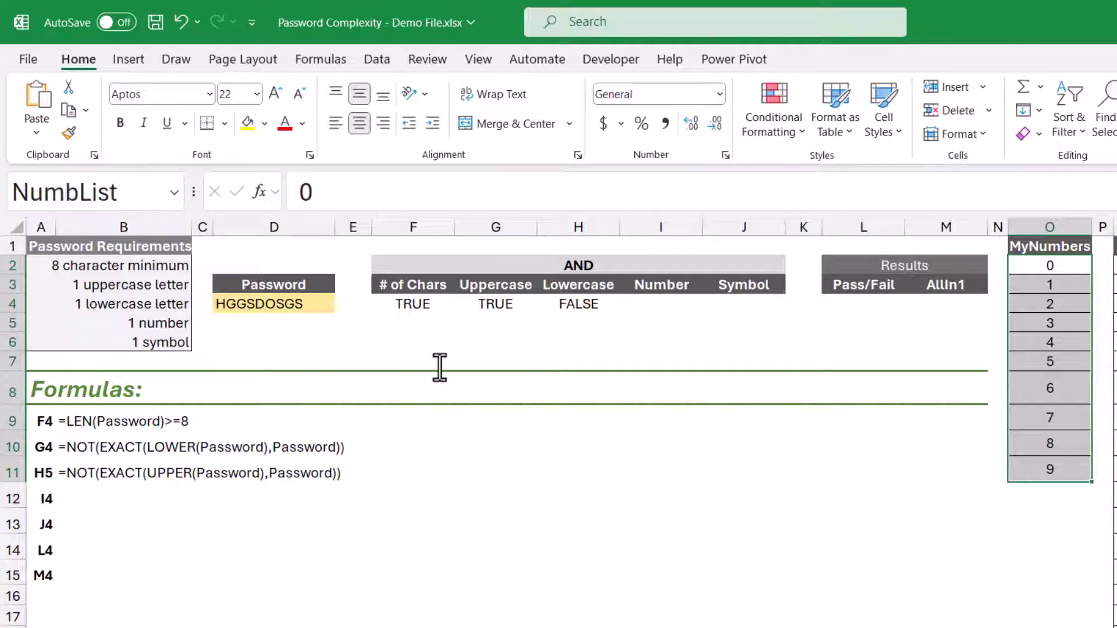
pyautogui.click(578, 520)
# Step: Enter =FIND(NumbList,Password) in I4, spilling results down I4:I13
pyautogui.write('=num')
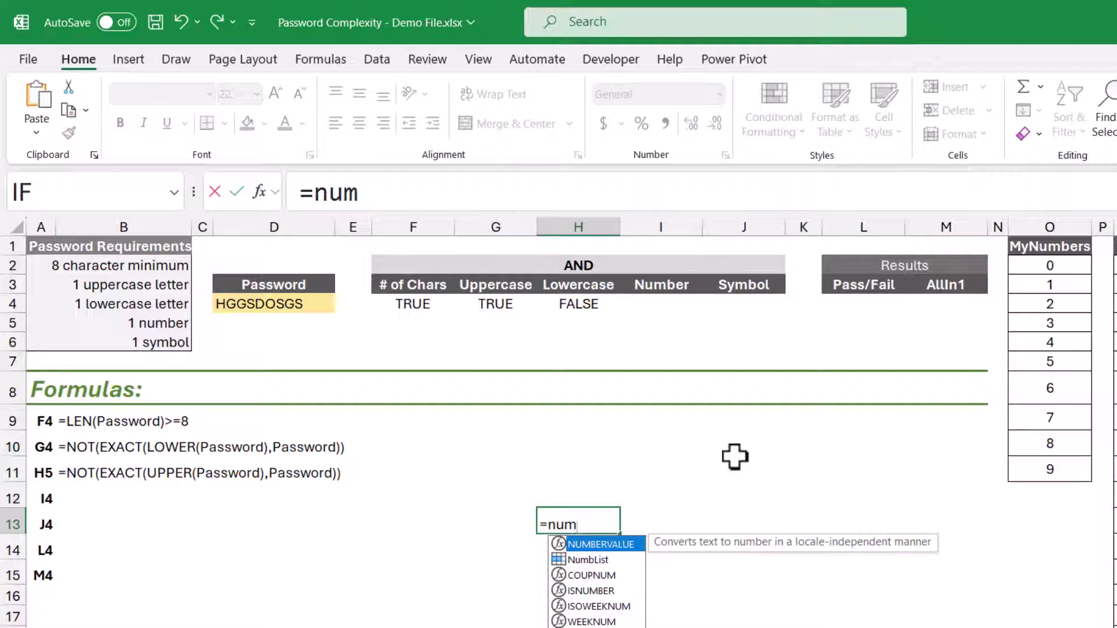
pyautogui.press('Down')
pyautogui.press('Tab')
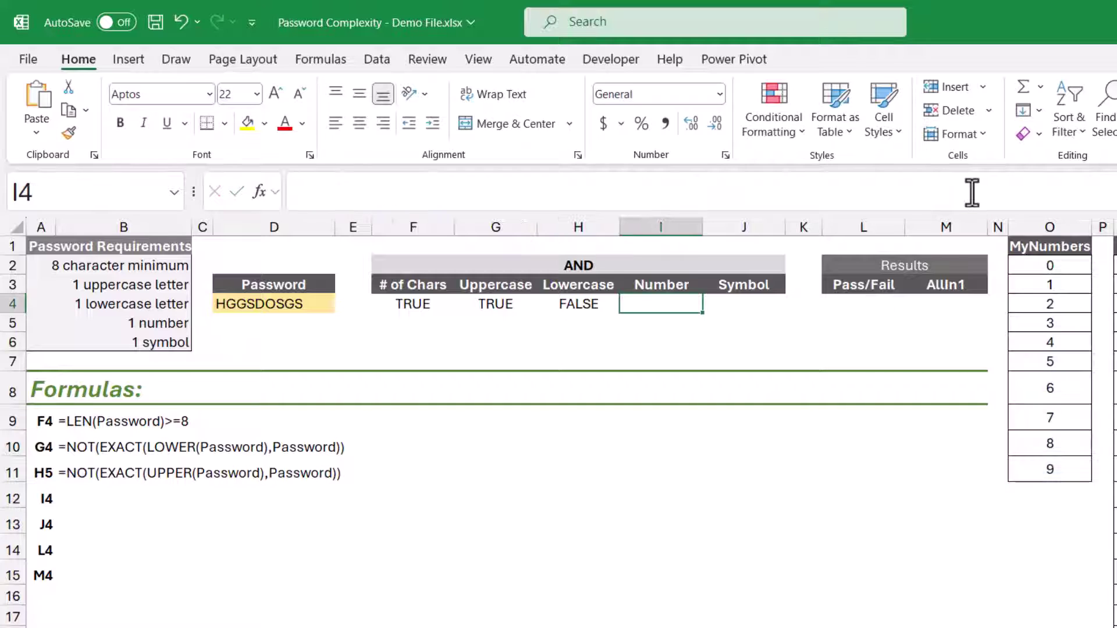
pyautogui.write('=FIND')
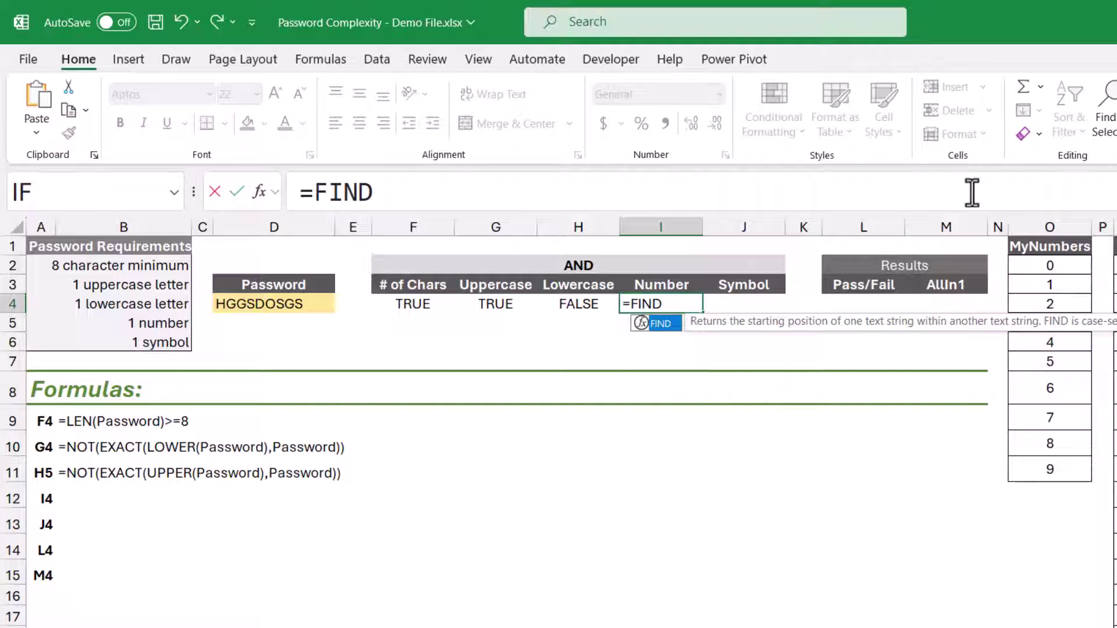
pyautogui.write('(')
pyautogui.moveTo(1064, 269); pyautogui.dragTo(1073, 473)
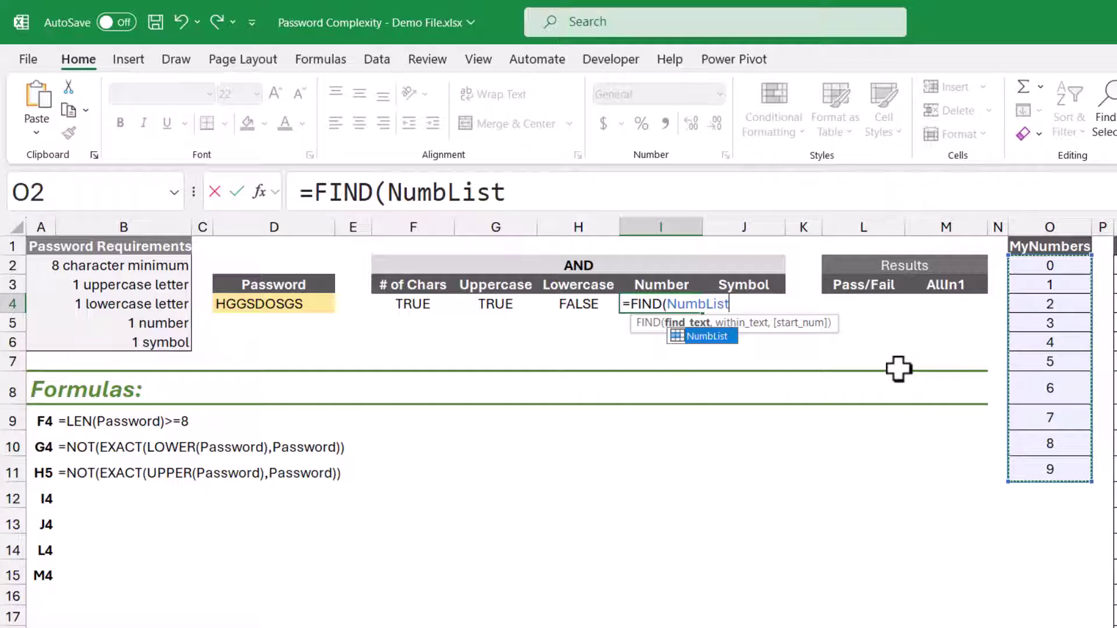
pyautogui.write(',')
pyautogui.click(251, 306)
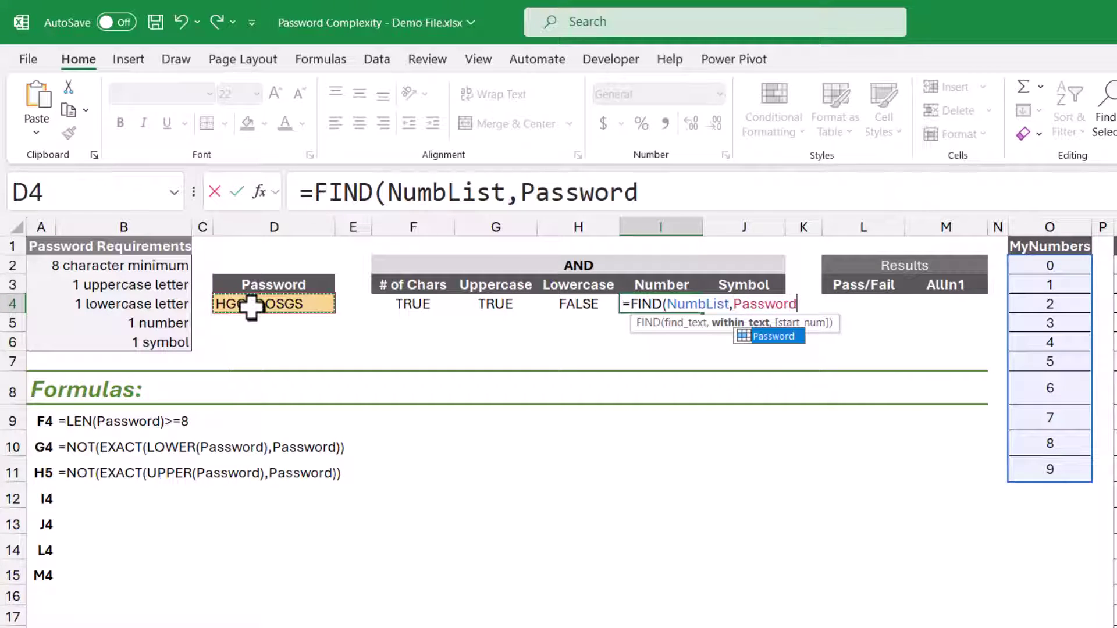
pyautogui.write(')')
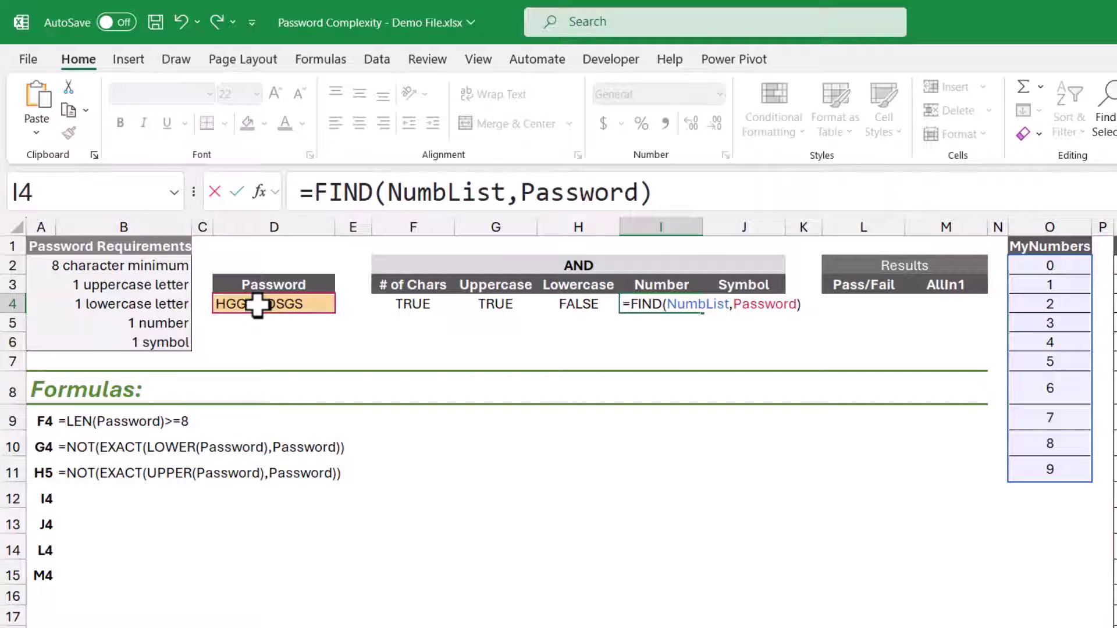
pyautogui.press('Return')
pyautogui.press('Up')
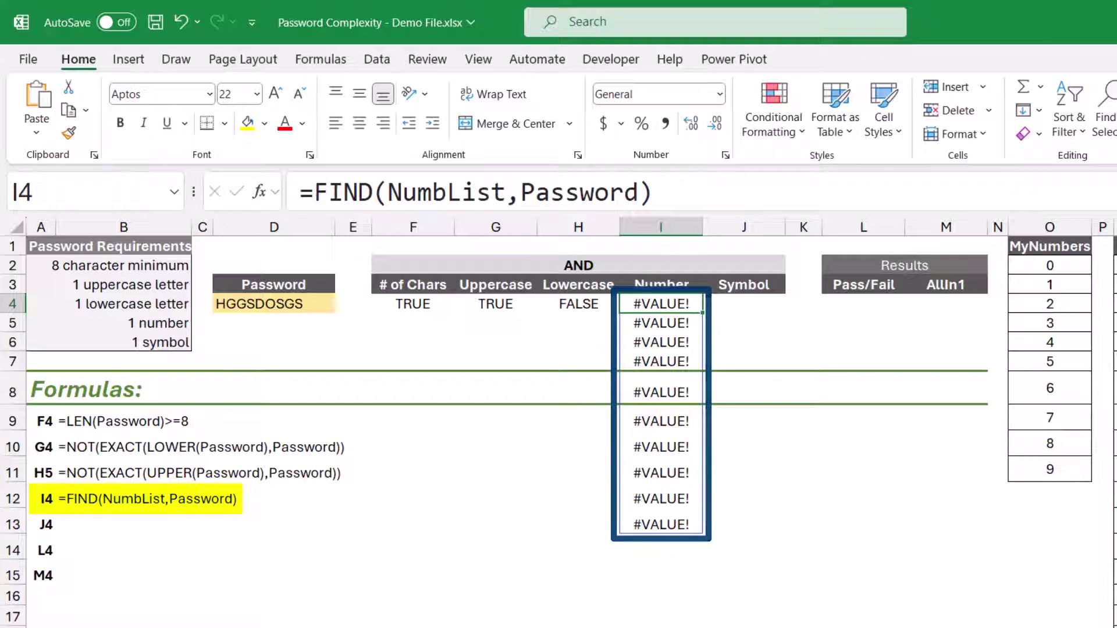
# Step: Compare digits 0–3 in the NumbList with the spilled FIND results in I4:I7
pyautogui.click(1050, 266)
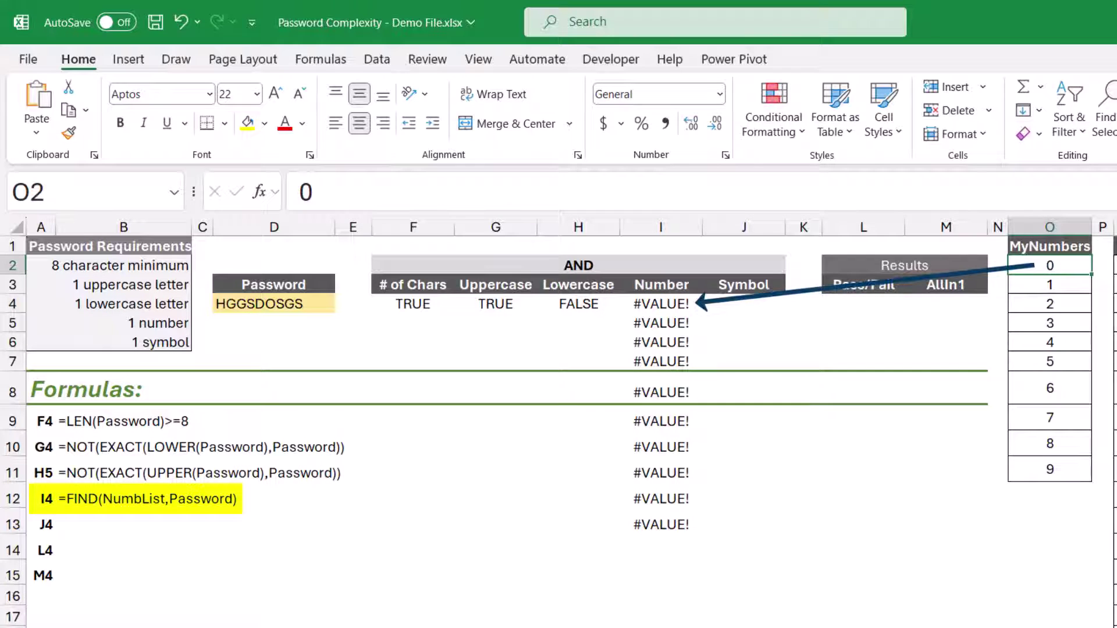
pyautogui.click(1049, 284)
pyautogui.click(1050, 303)
pyautogui.click(1050, 323)
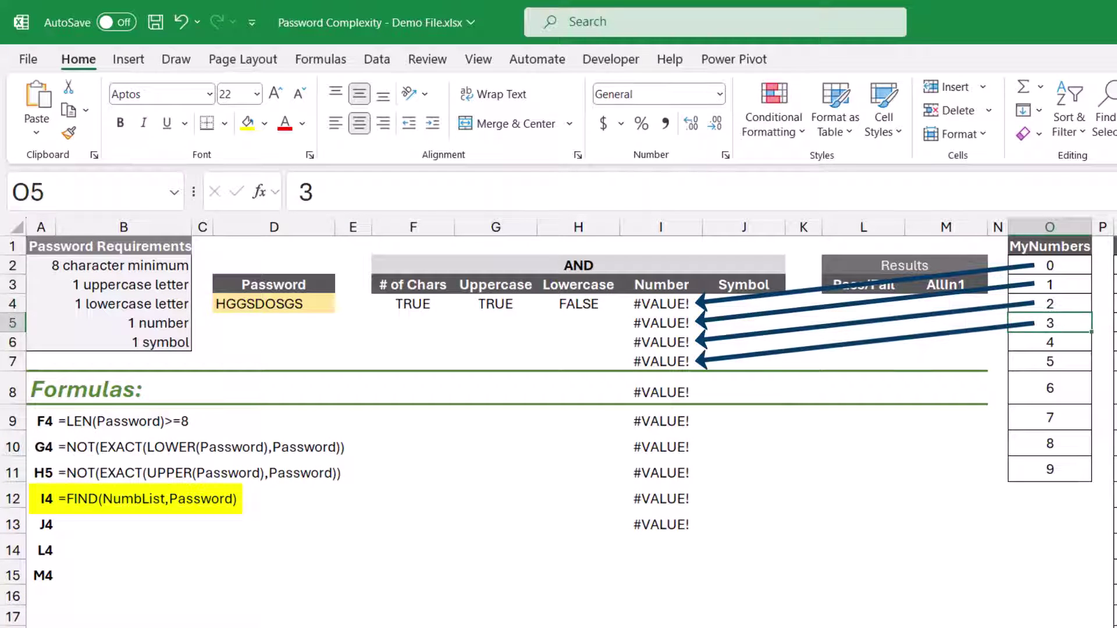
pyautogui.click(677, 305)
pyautogui.click(677, 323)
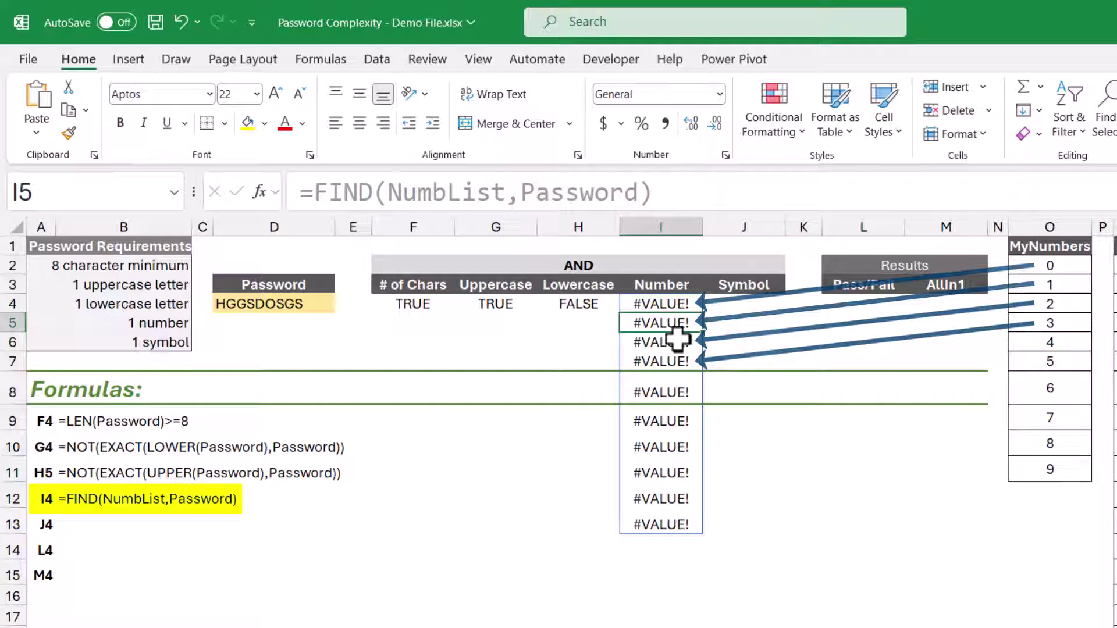
pyautogui.click(676, 342)
pyautogui.click(676, 361)
# Step: Use a sample password containing 1, 2, 3 and 8, giving FIND positions 4, 5, 6, 10
pyautogui.click(255, 303)
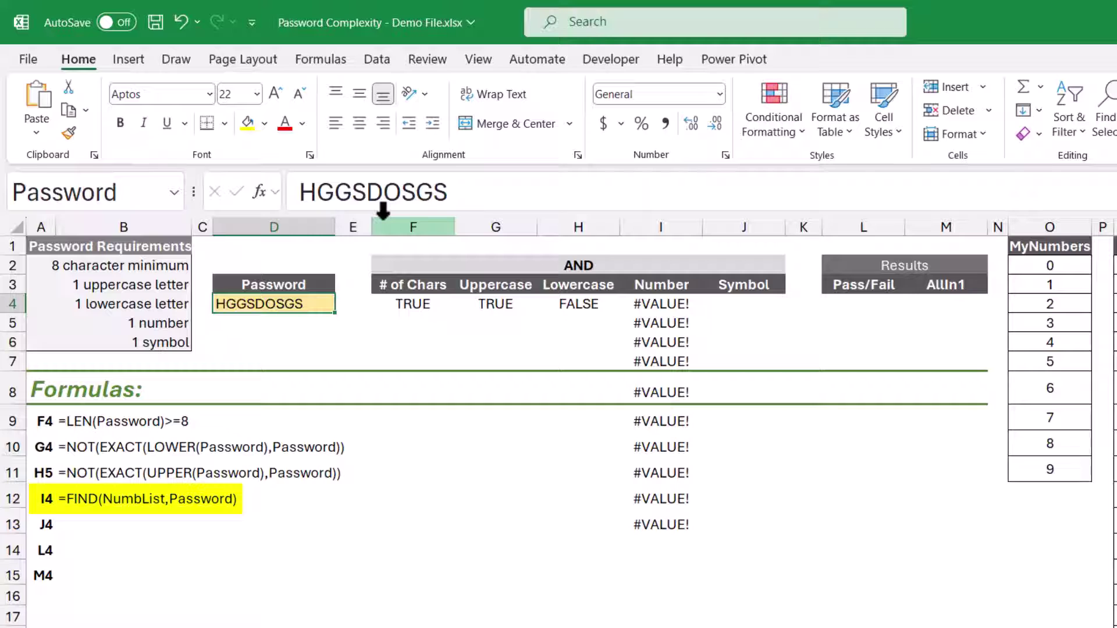
pyautogui.write('abc123x')
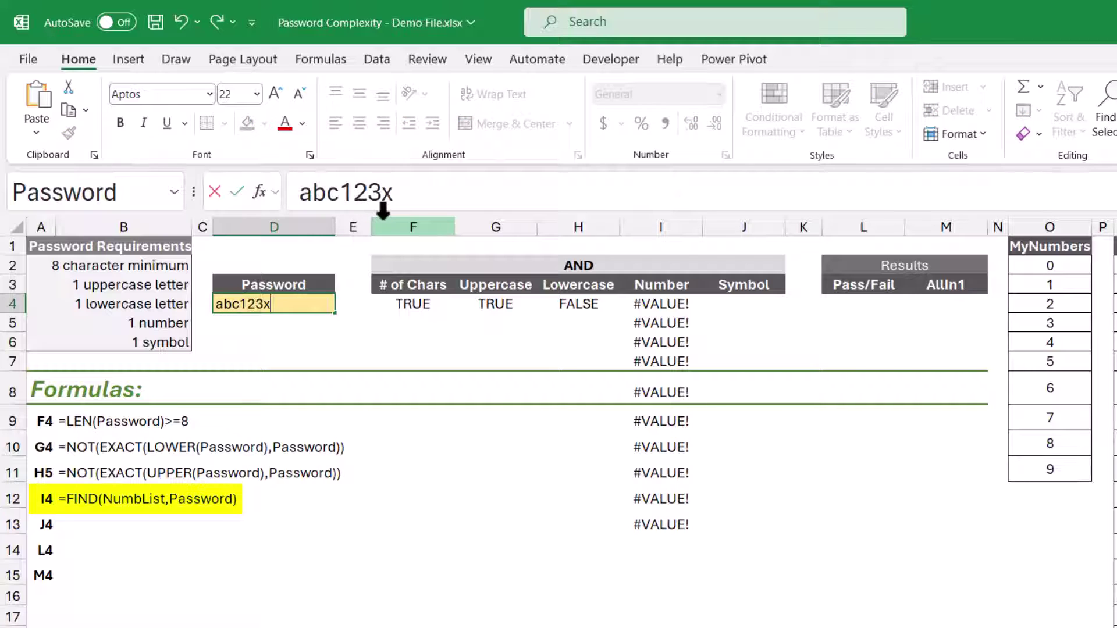
pyautogui.write('yz')
pyautogui.press('Return')
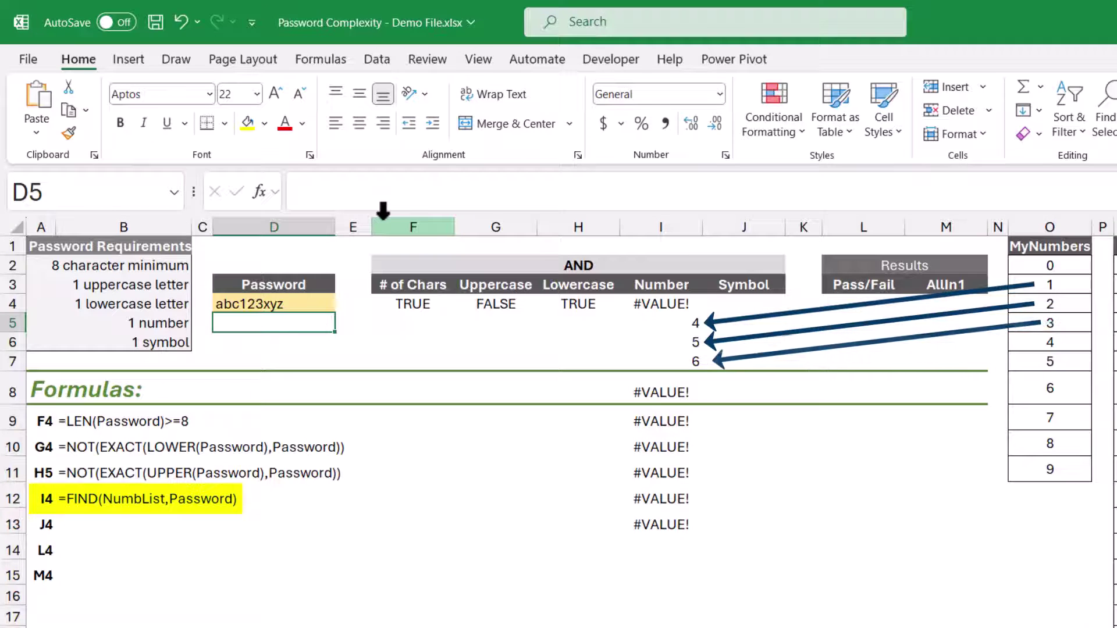
pyautogui.press('Up')
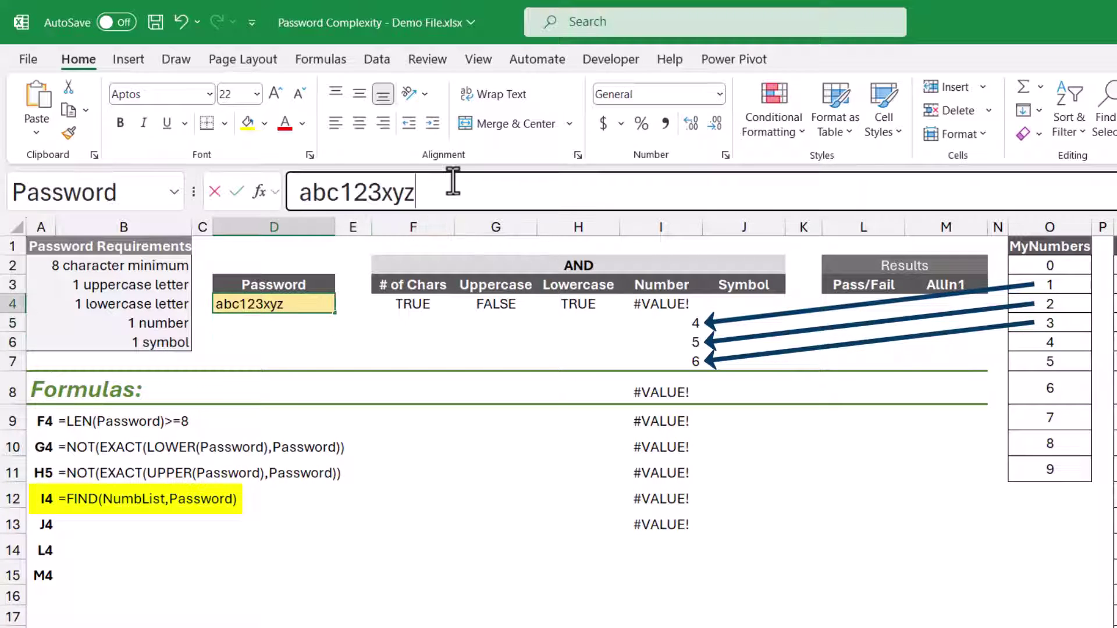
pyautogui.click(452, 177)
pyautogui.write('8')
pyautogui.press('Return')
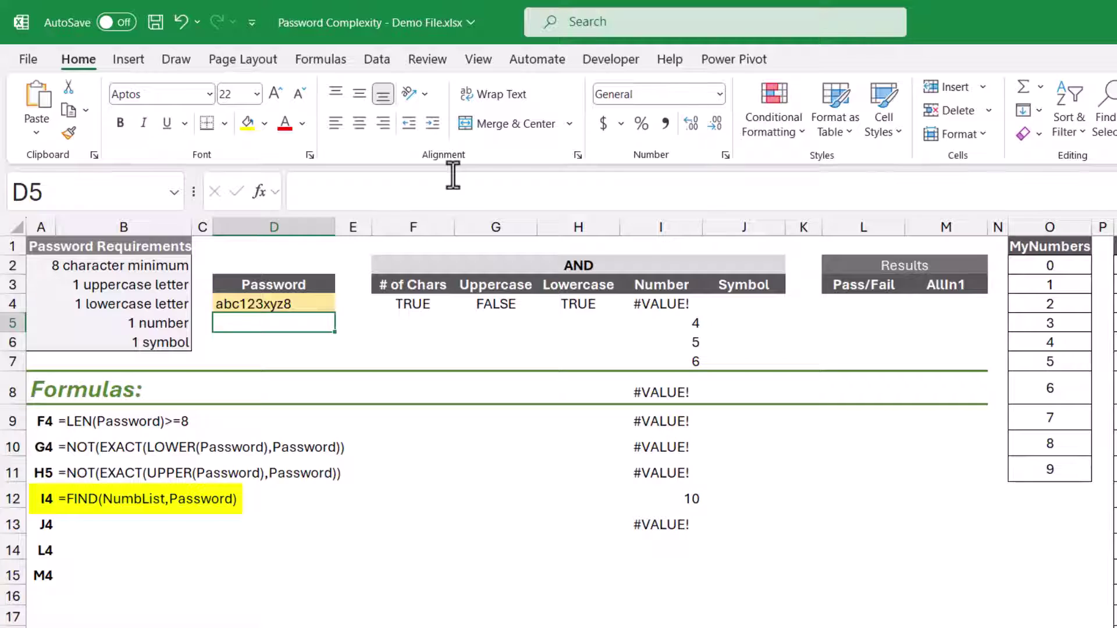
pyautogui.click(664, 303)
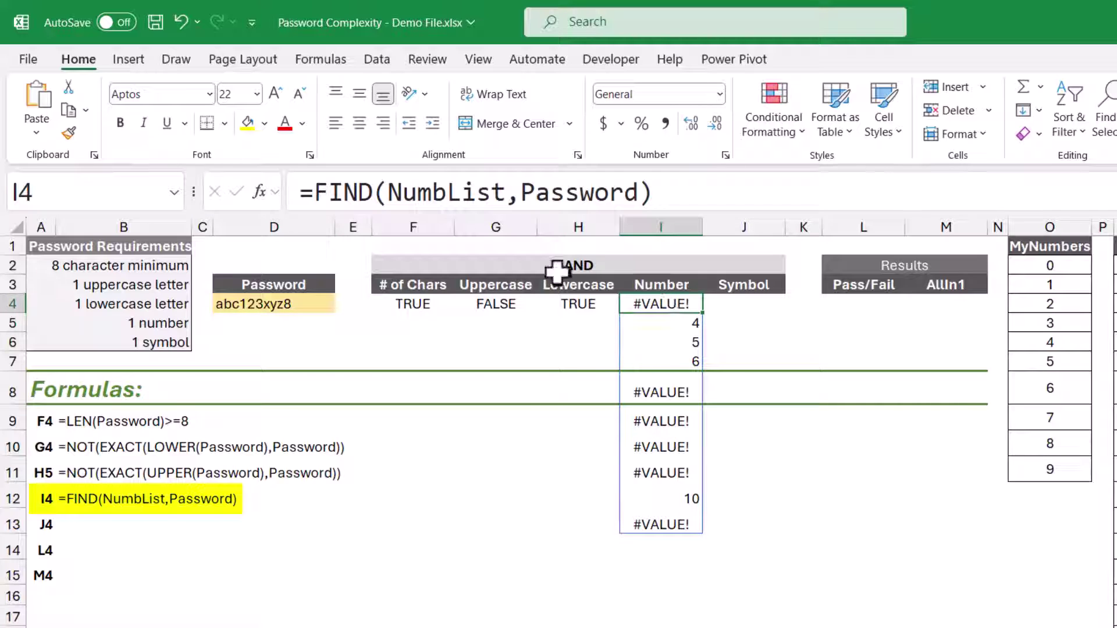
# Step: Turn I4 into =COUNT(FIND(NumbList,Password))>0 so it returns TRUE or FALSE
pyautogui.click(321, 198)
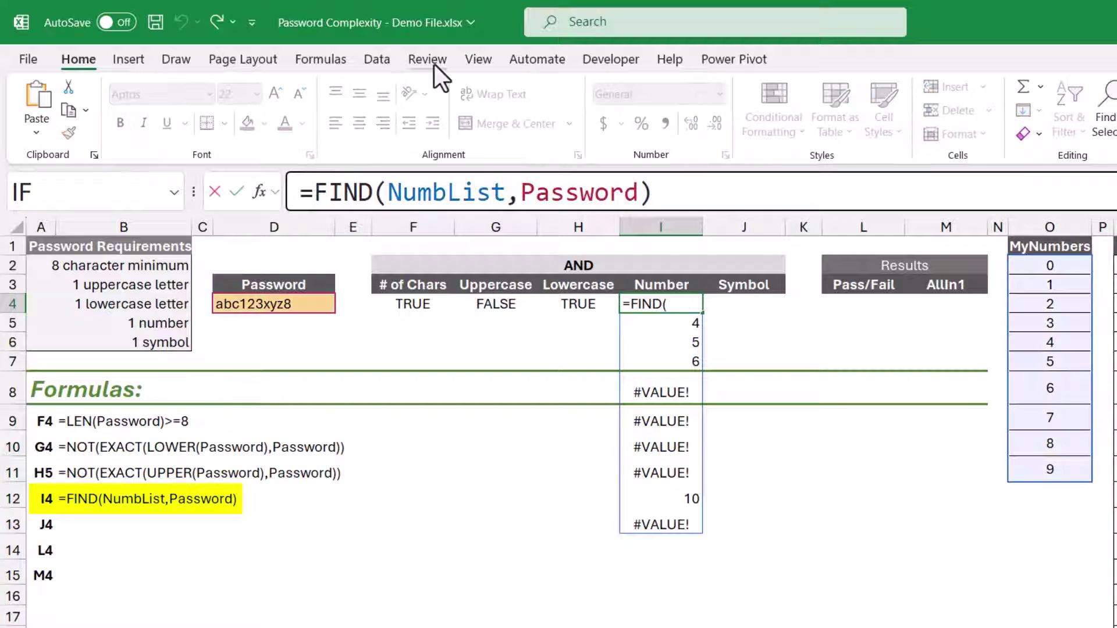
pyautogui.write('COUNT(')
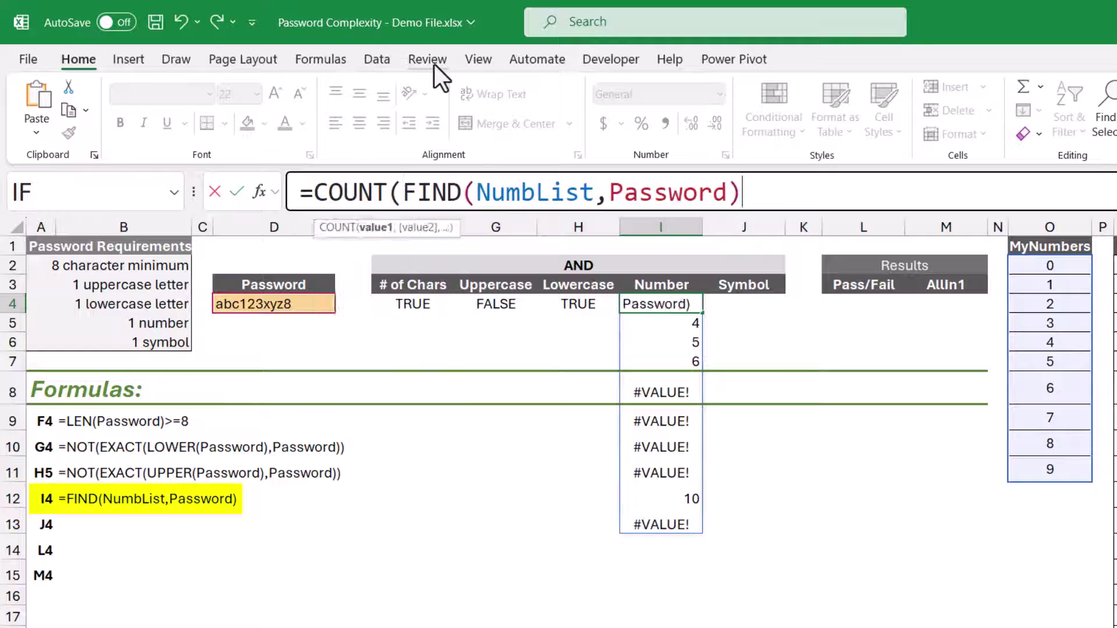
pyautogui.hotkey('ctrl', 'Return')
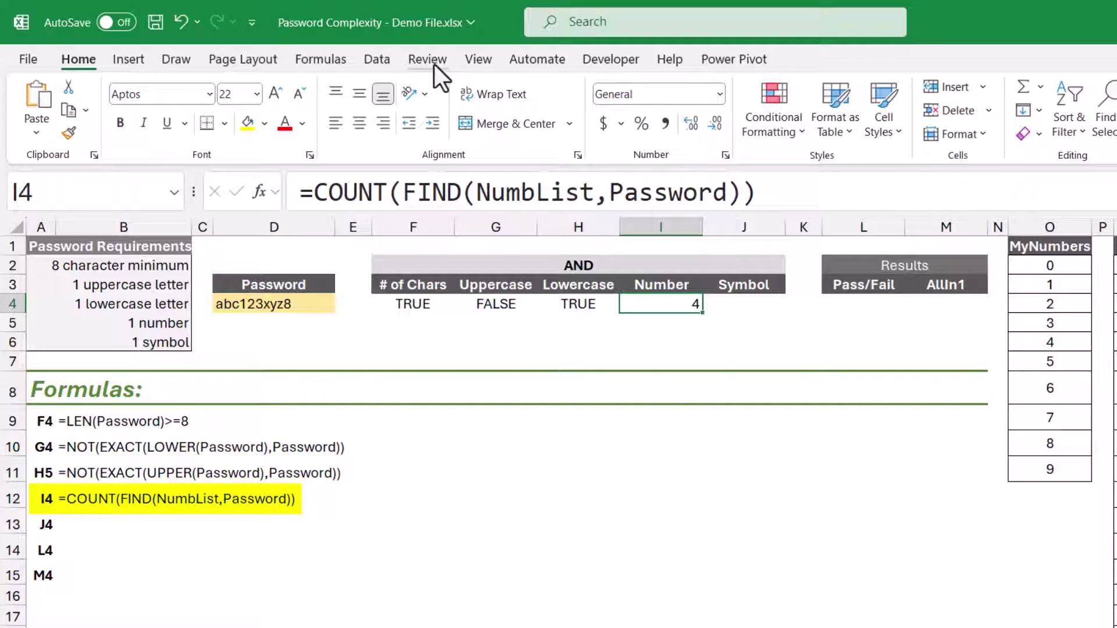
pyautogui.click(814, 192)
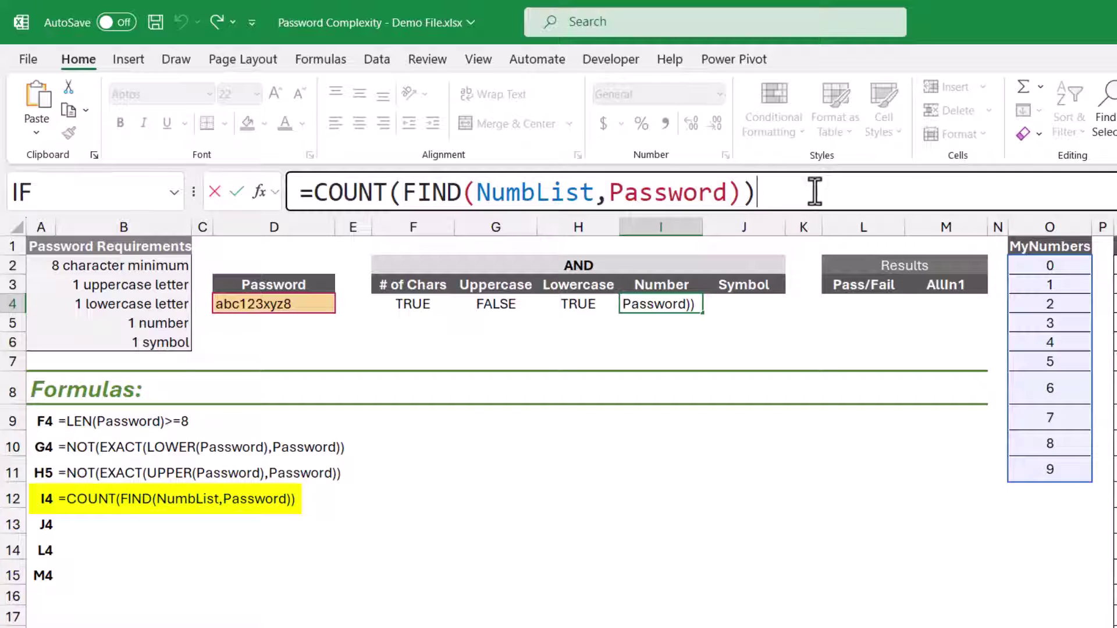
pyautogui.write('>0')
pyautogui.hotkey('ctrl', 'Return')
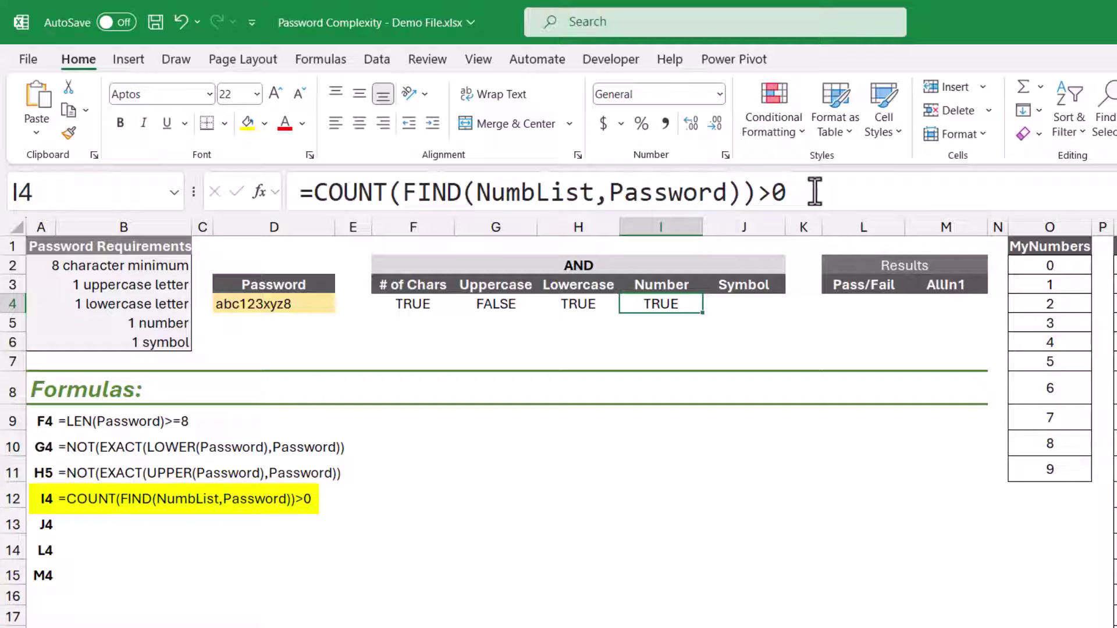
# Step: Enter a digit-free sample password, then insert a 6 so the Number test turns TRUE
pyautogui.click(262, 302)
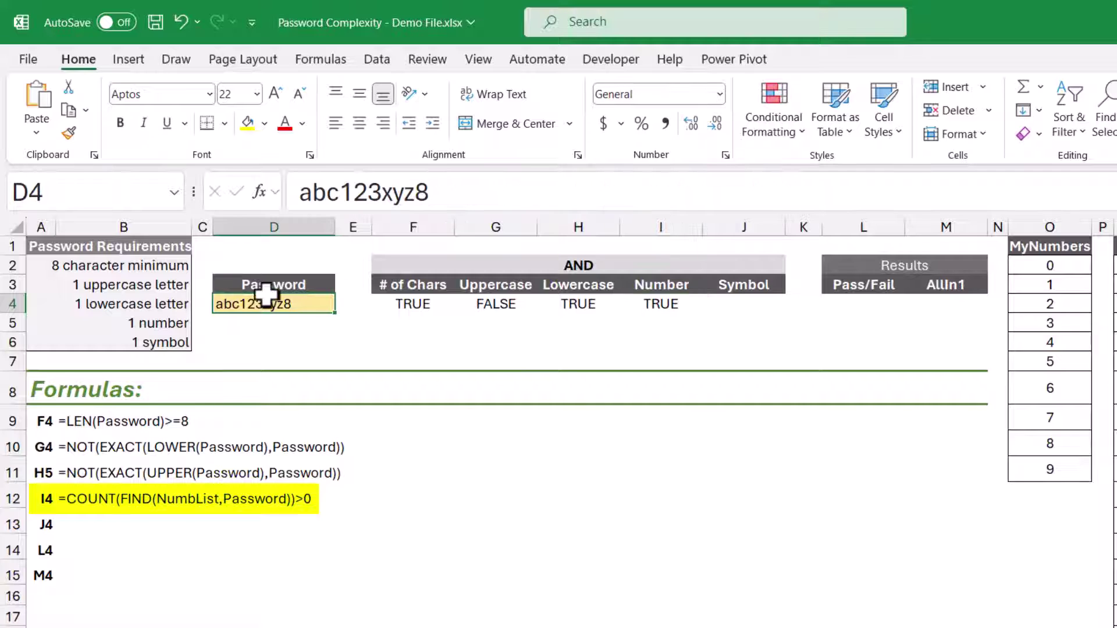
pyautogui.write('iouhwerfi')
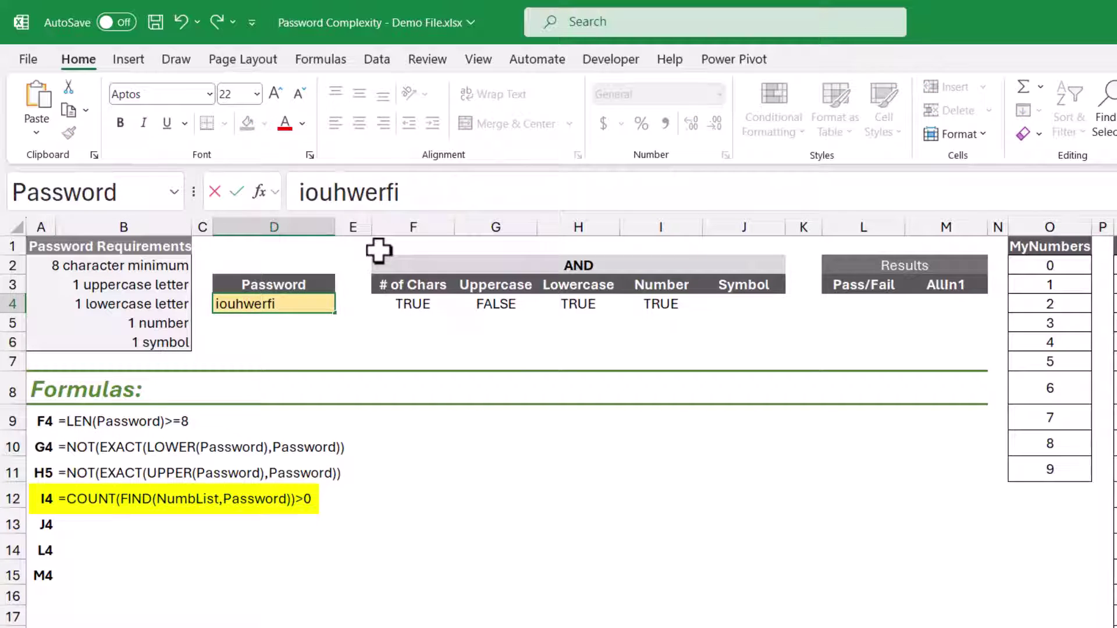
pyautogui.press('Return')
pyautogui.press('Up')
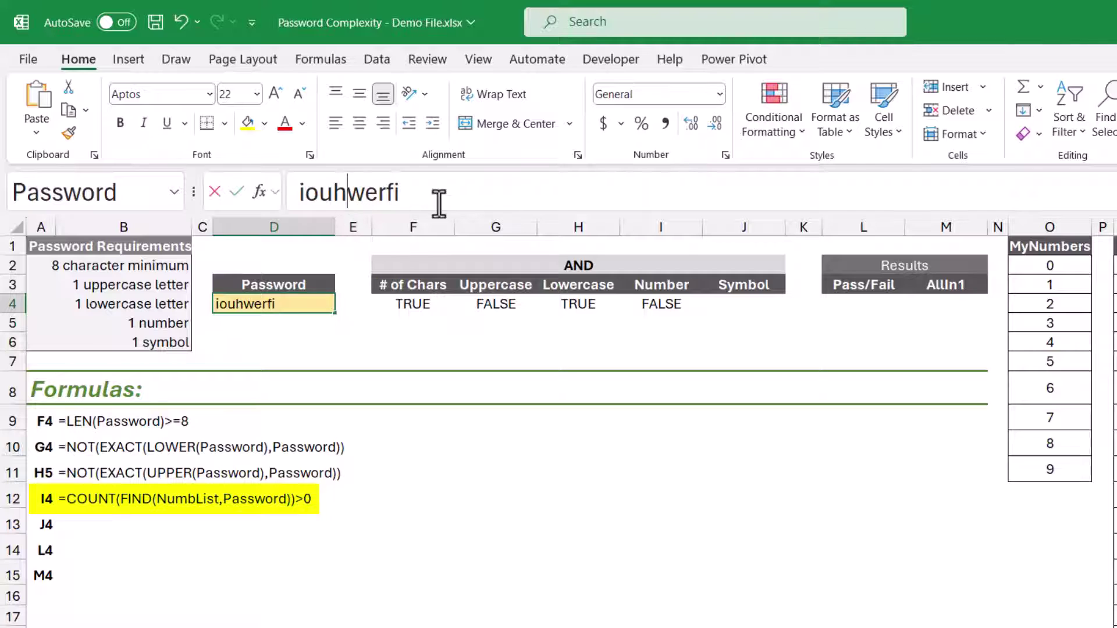
pyautogui.click(347, 192)
pyautogui.write('6')
pyautogui.press('Return')
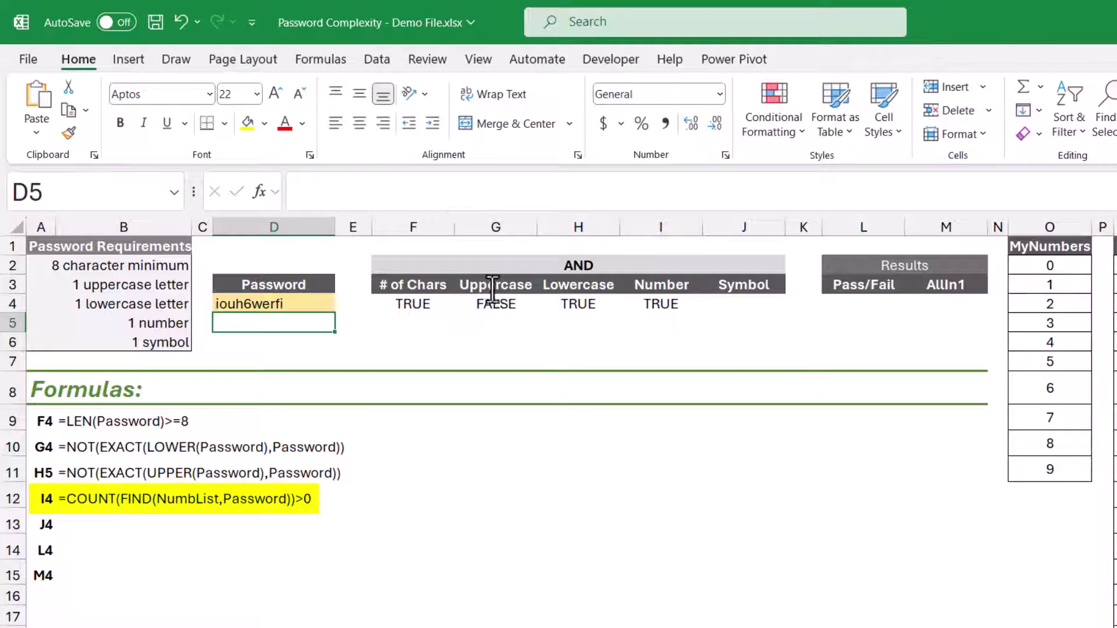
pyautogui.press('Up')
pyautogui.press('Right')
pyautogui.press('Right')
pyautogui.press('Right')
pyautogui.press('Right')
pyautogui.press('Right')
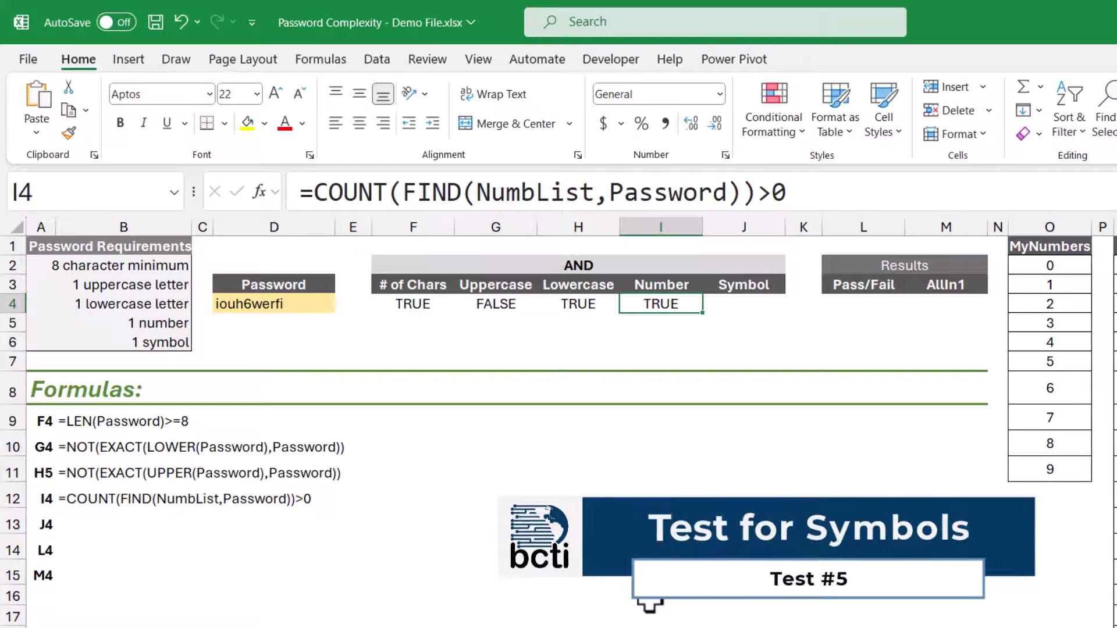
# Step: Select the symbol list in column Q from Q2 down to its last character
pyautogui.moveTo(1030, 267); pyautogui.dragTo(1073, 469)
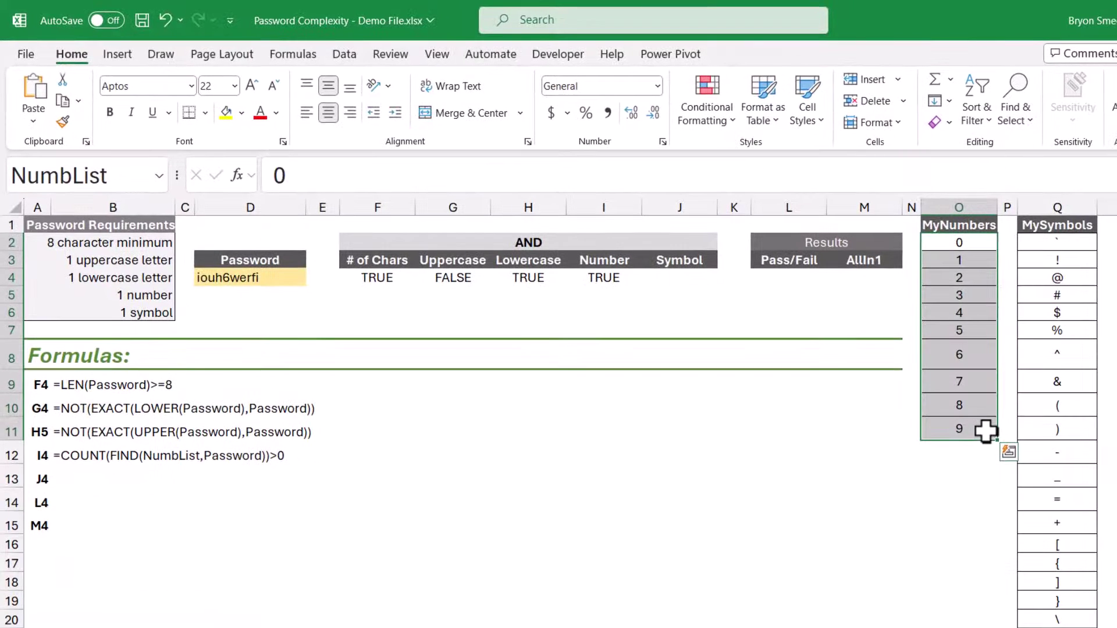
pyautogui.click(1057, 242)
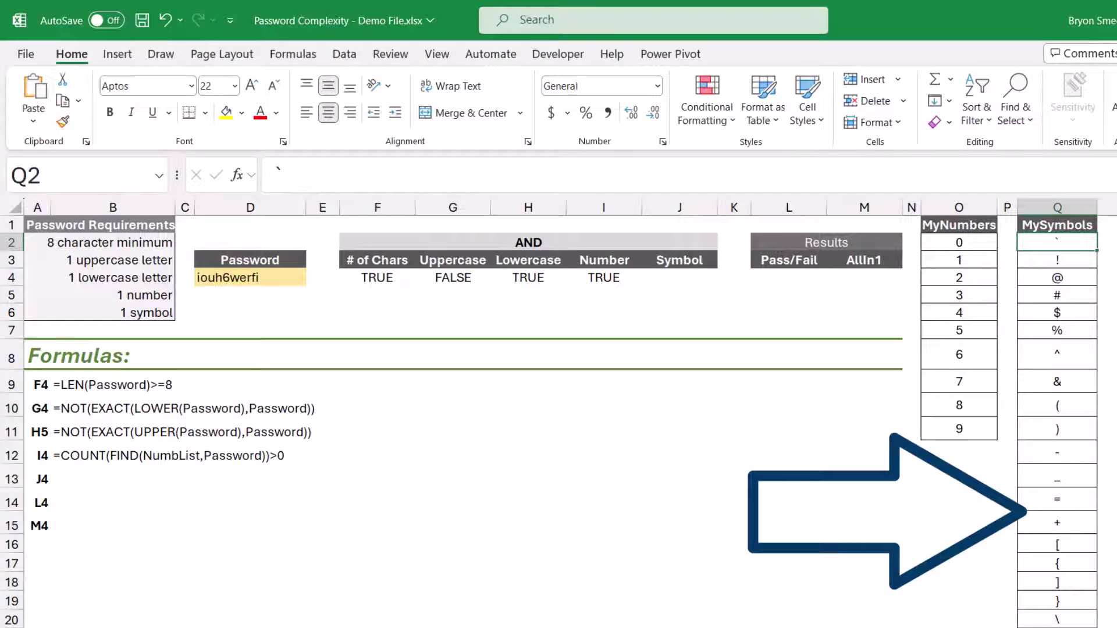
pyautogui.scroll(-3, 559, 419)
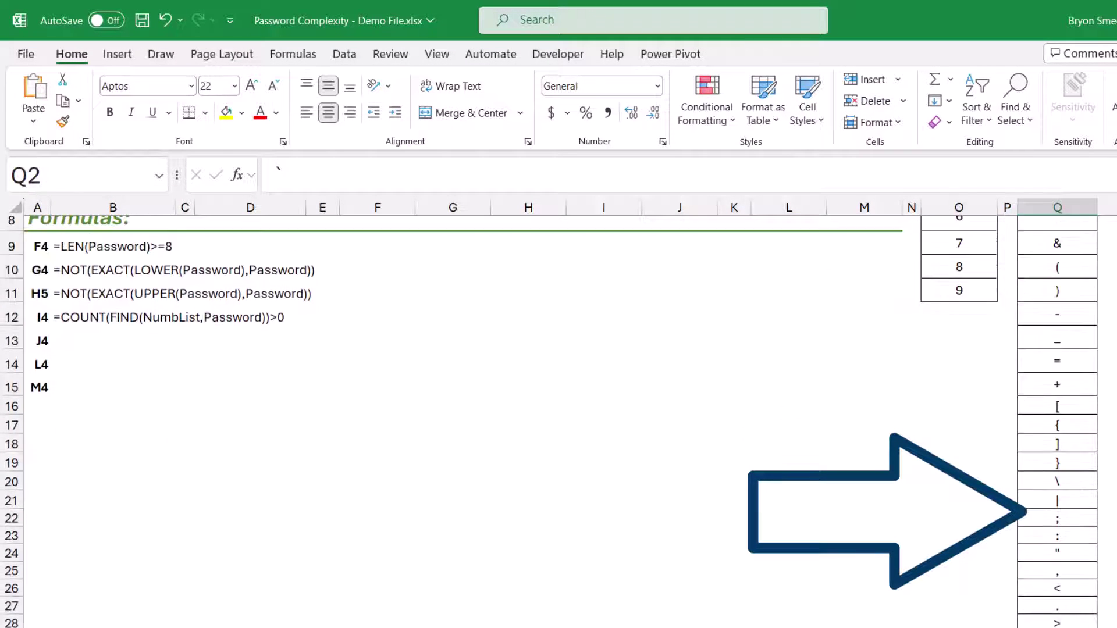
pyautogui.scroll(3, 978, 302)
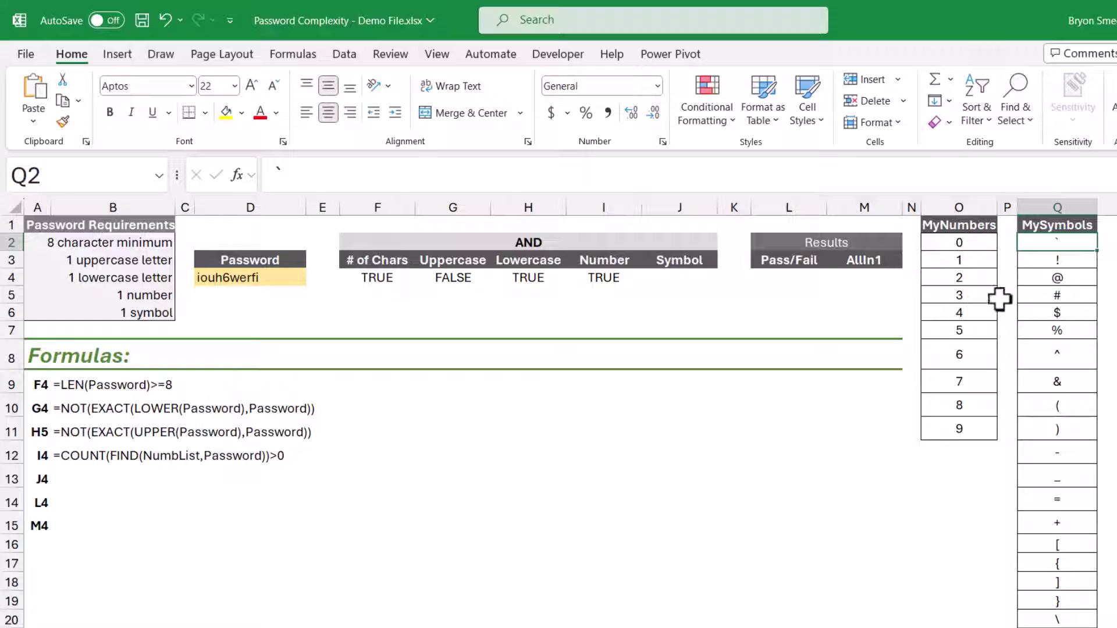
pyautogui.hotkey('ctrl', 'shift', 'Down')
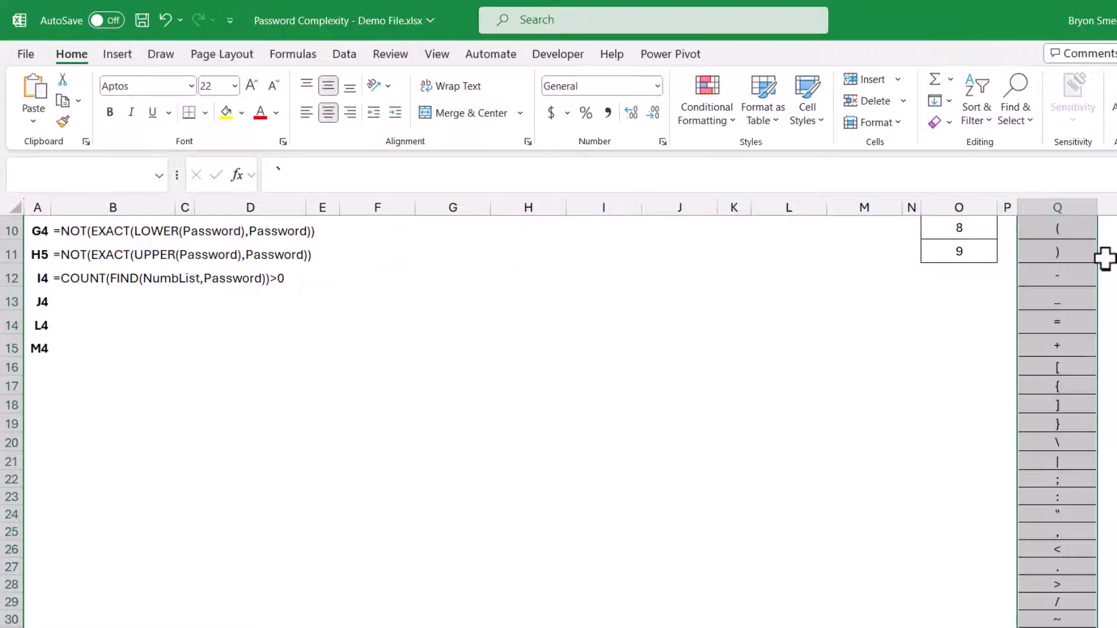
# Step: Name the selected symbol list SymbList
pyautogui.click(109, 181)
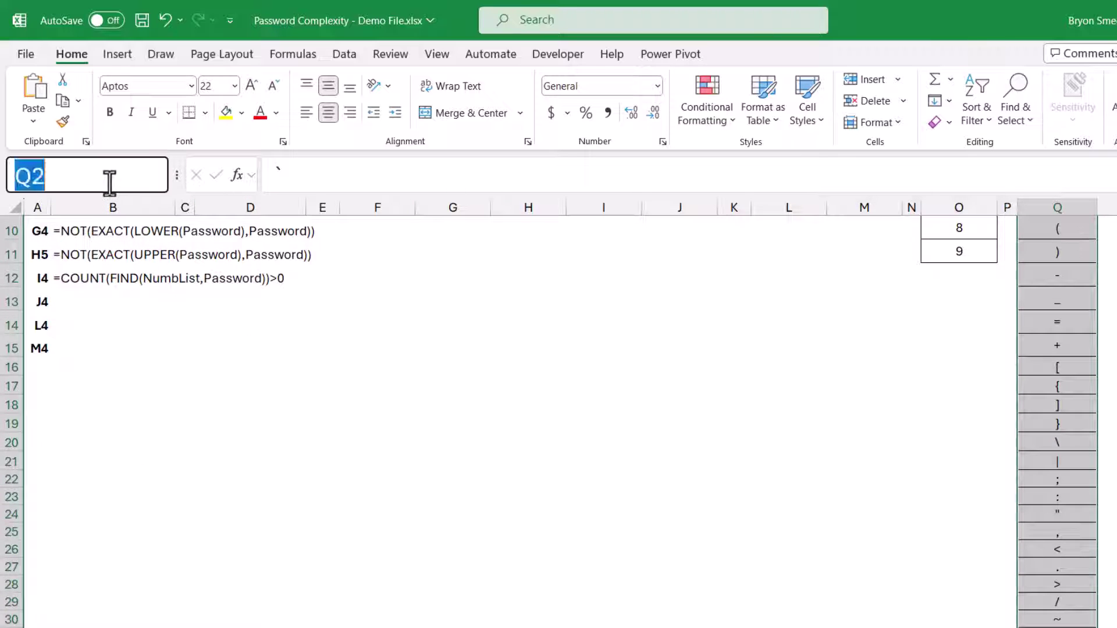
pyautogui.write('SymbList')
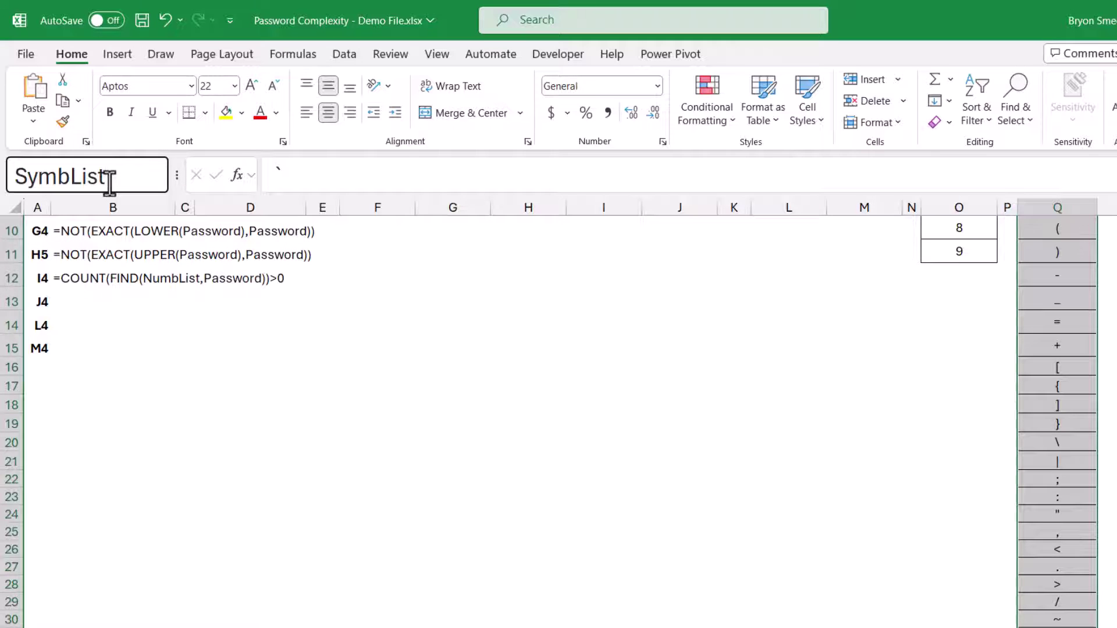
pyautogui.press('Return')
# Step: Copy the Number test into J4 and change it to =COUNT(FIND(SymbList,Password))>0
pyautogui.click(599, 282)
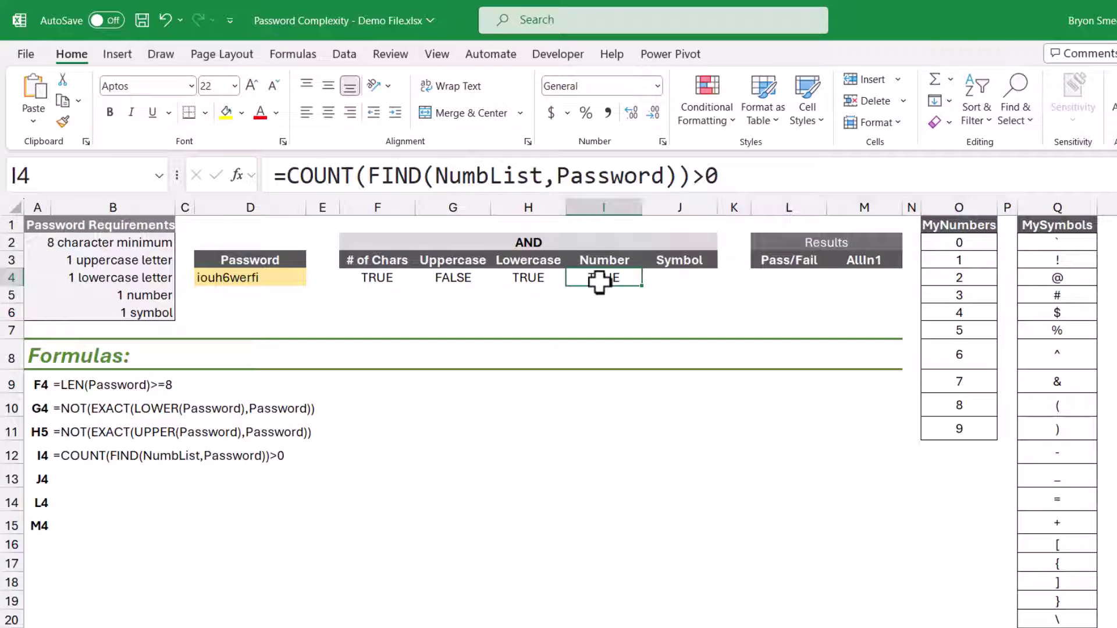
pyautogui.moveTo(643, 286); pyautogui.dragTo(696, 283)
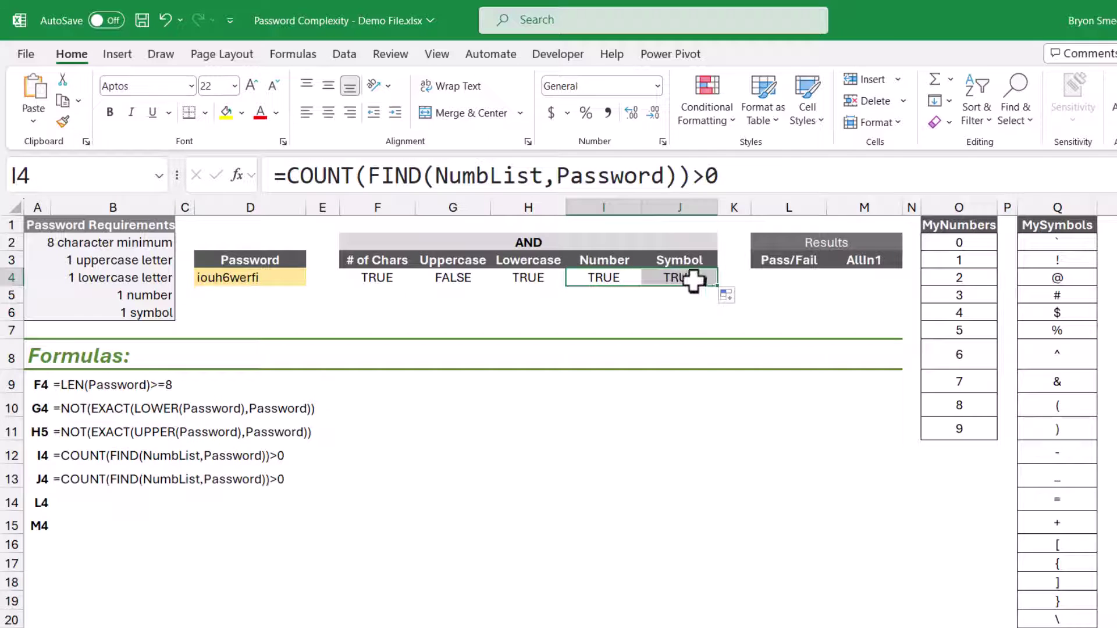
pyautogui.click(692, 281)
pyautogui.moveTo(488, 175); pyautogui.dragTo(433, 180)
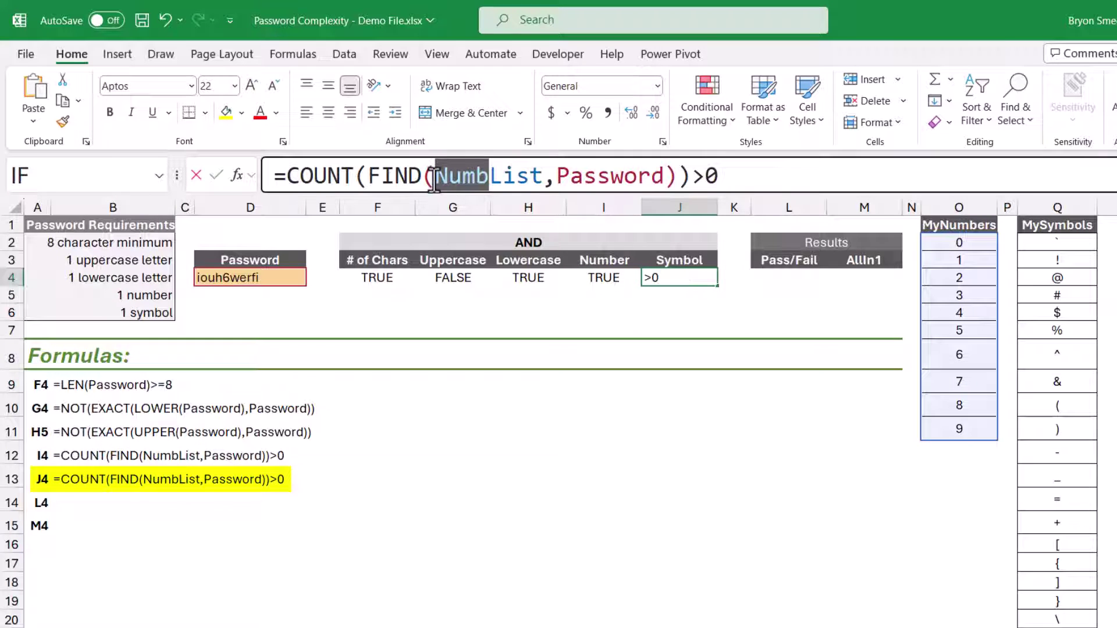
pyautogui.write('Symb')
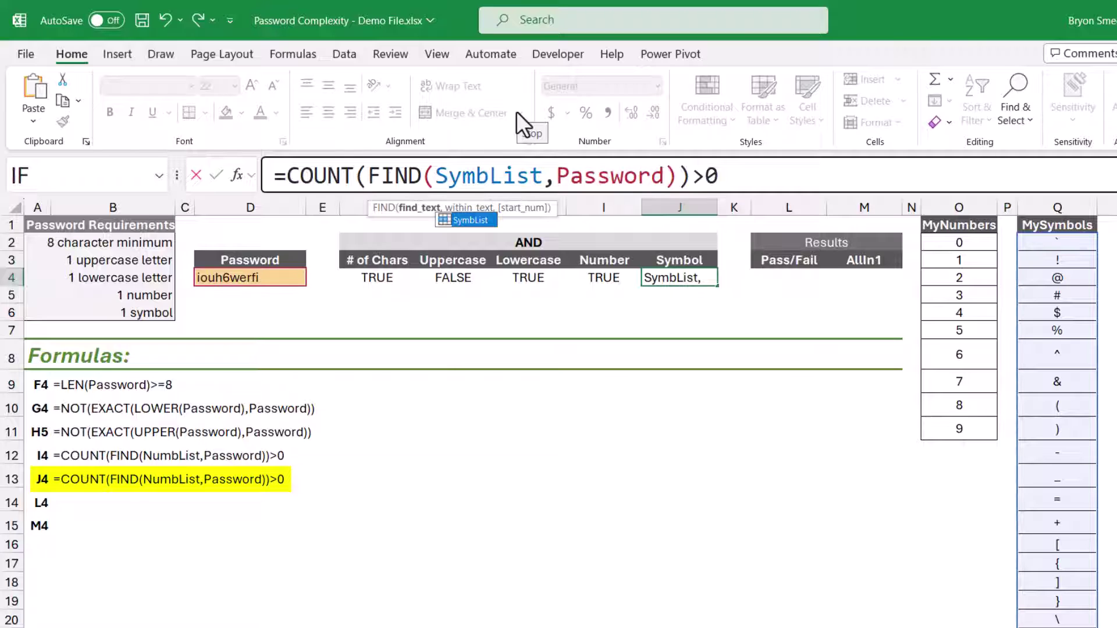
pyautogui.hotkey('ctrl', 'Return')
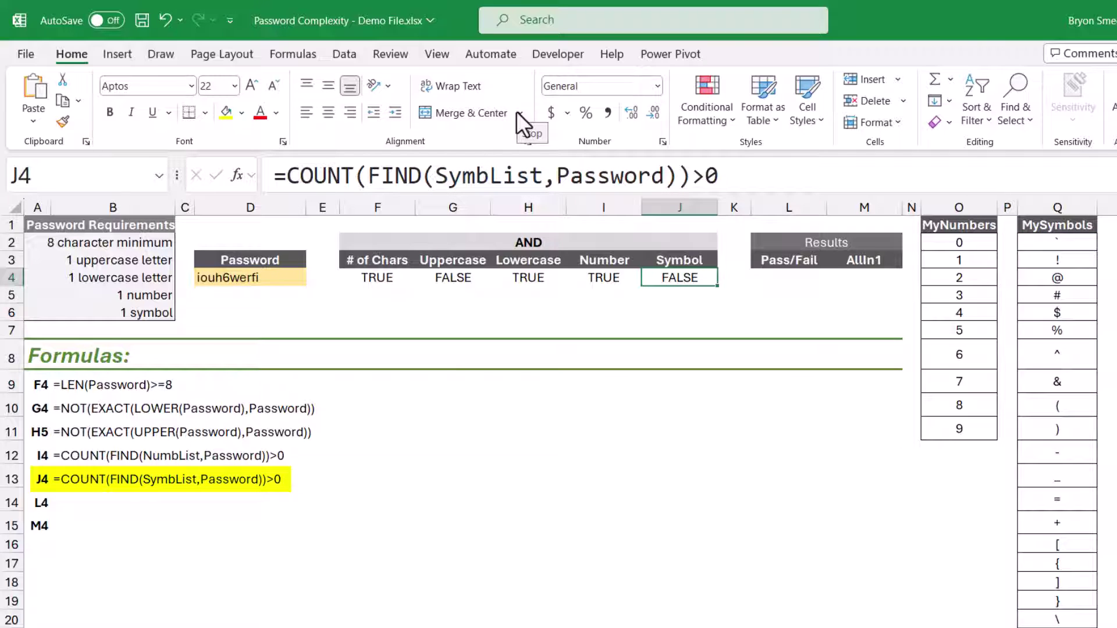
pyautogui.click(291, 278)
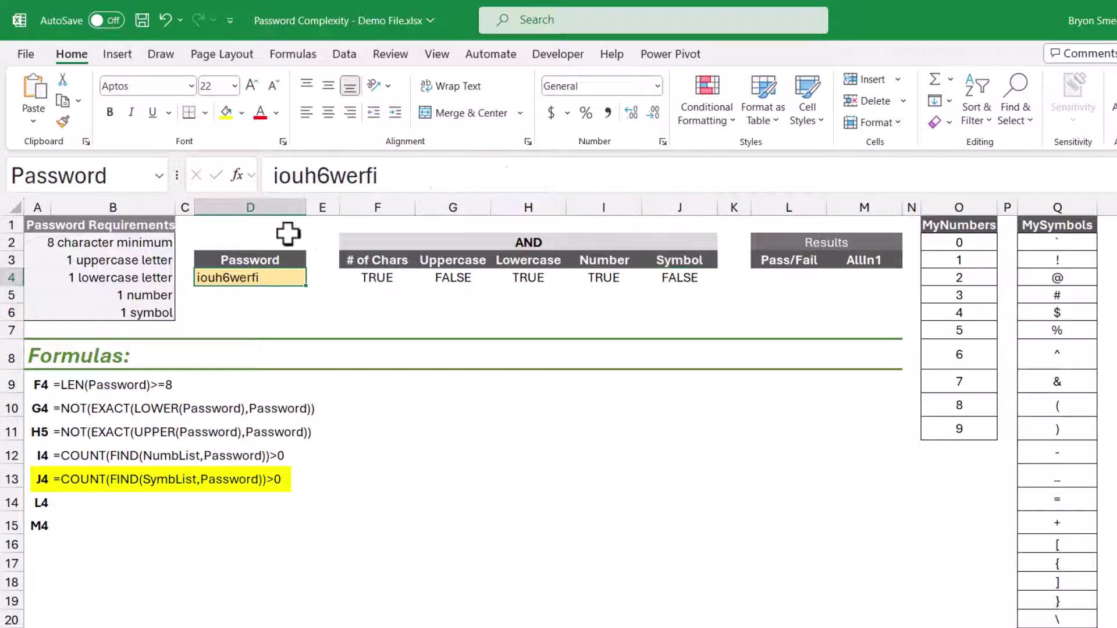
pyautogui.doubleClick(289, 273)
pyautogui.write('^')
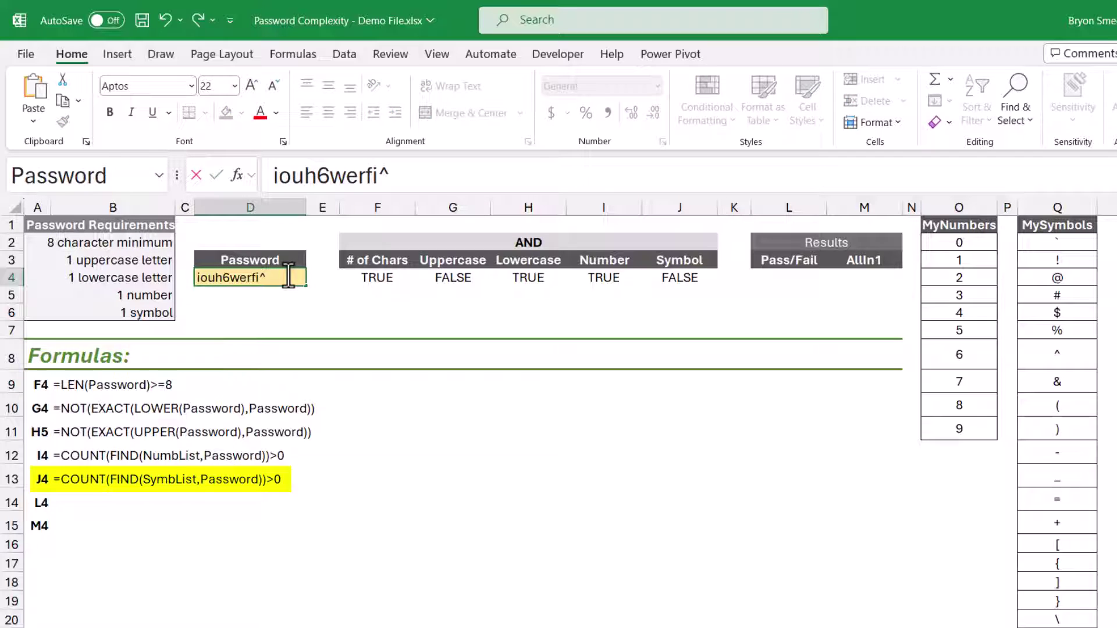
pyautogui.press('Return')
pyautogui.click(289, 278)
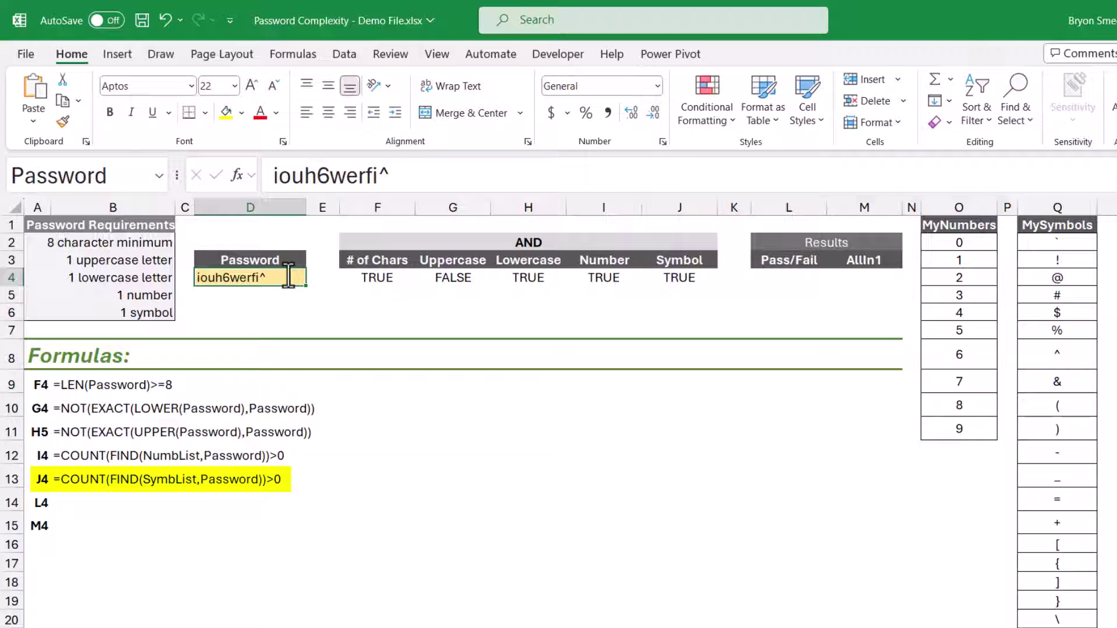
pyautogui.doubleClick(302, 275)
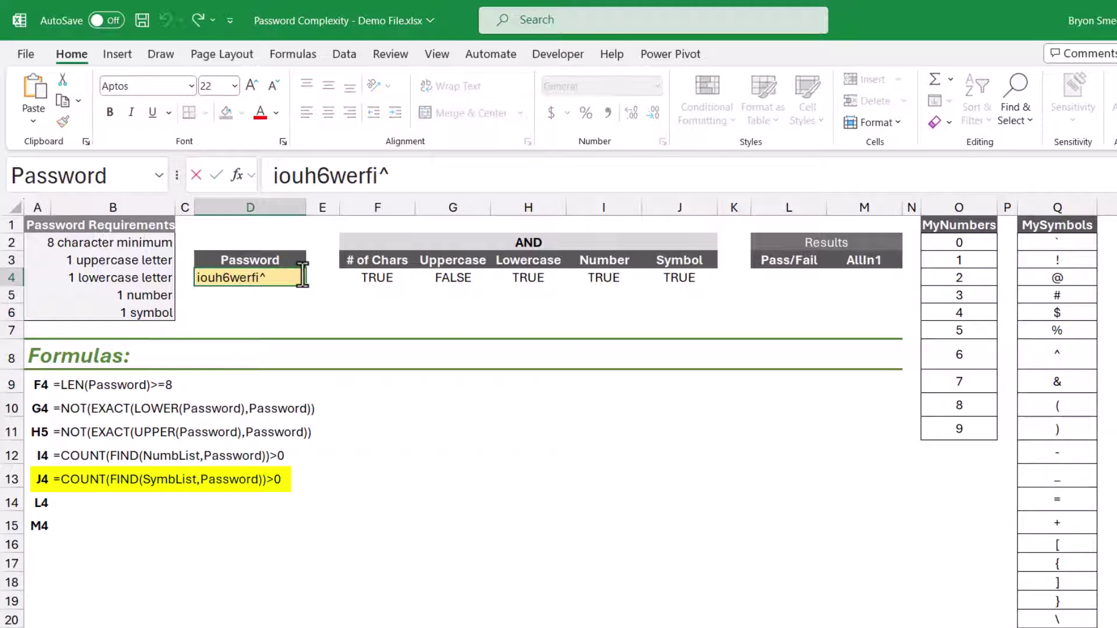
pyautogui.write('R')
pyautogui.press('Return')
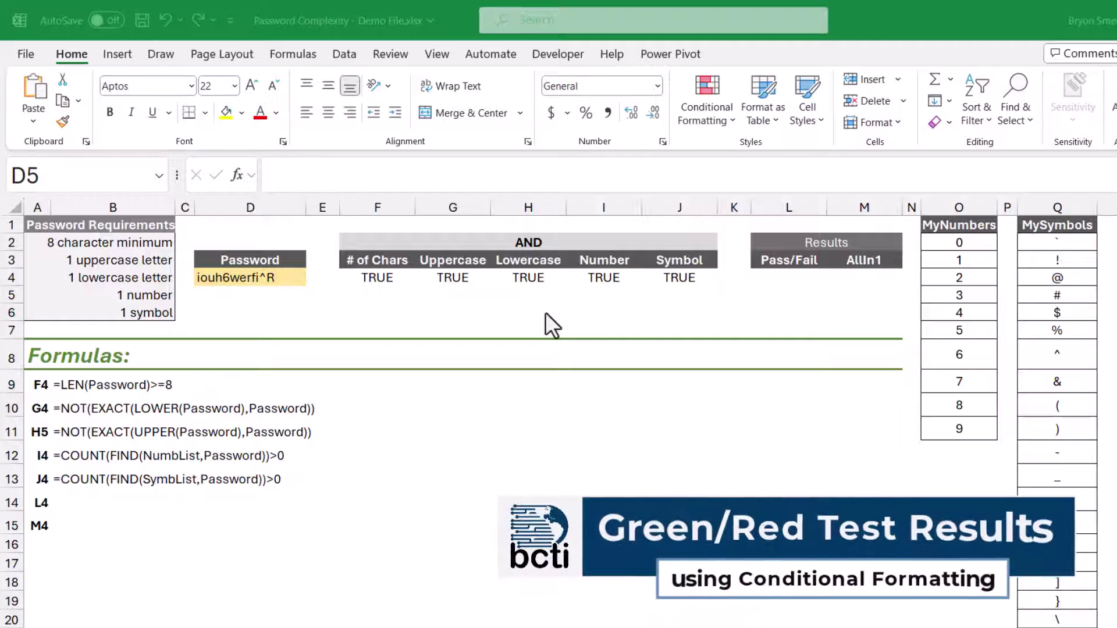
# Step: Highlight F4:J4 cells equal to TRUE with green fill and dark green text
pyautogui.moveTo(377, 278); pyautogui.dragTo(672, 278)
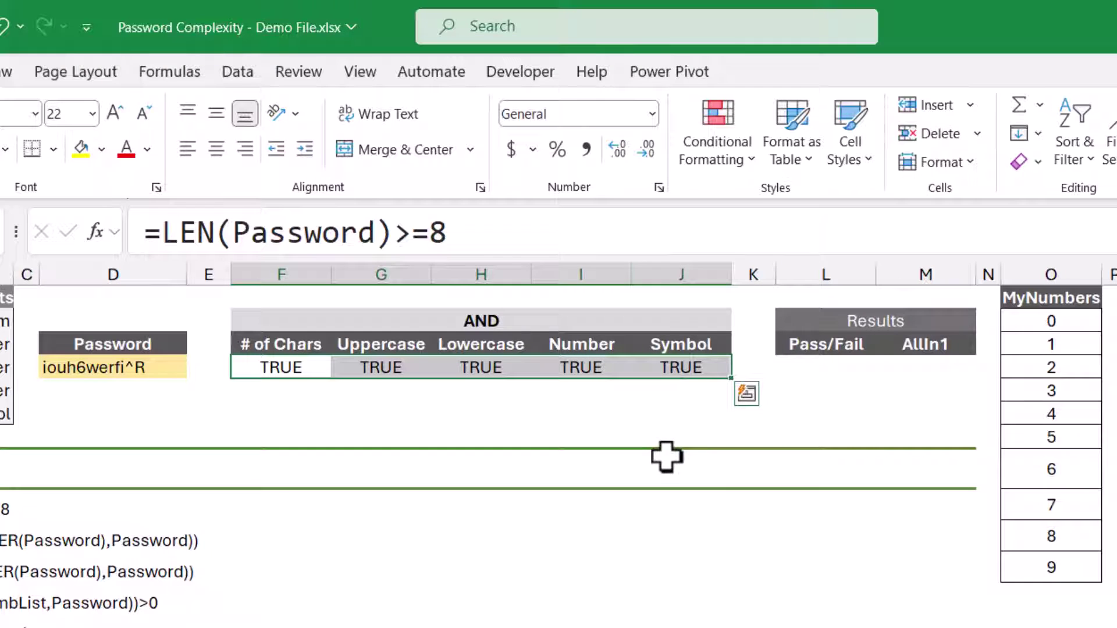
pyautogui.click(748, 138)
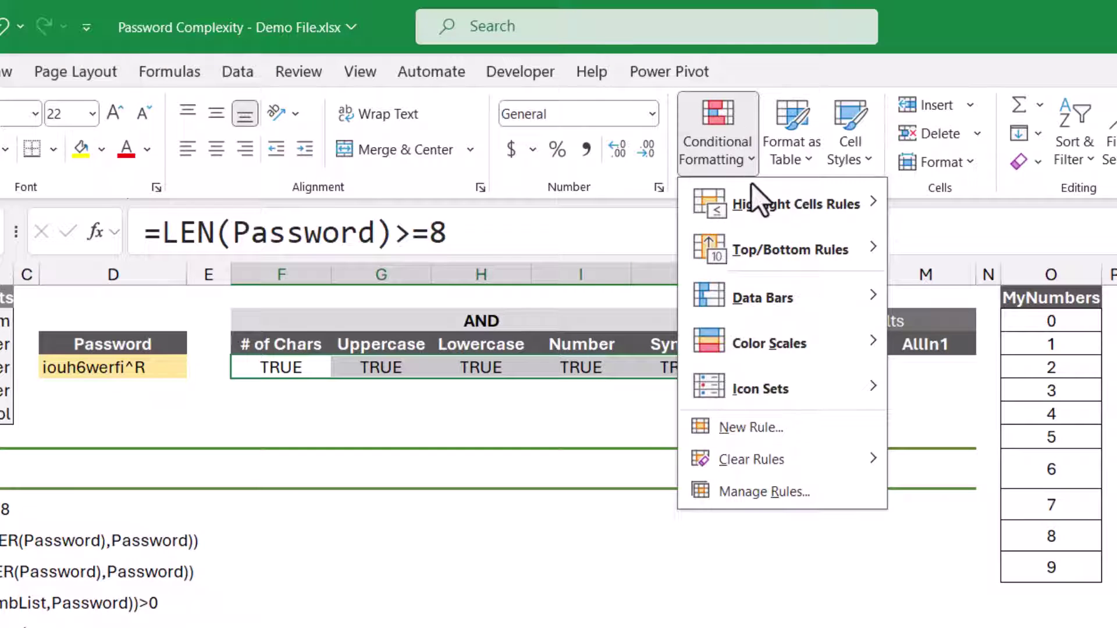
pyautogui.moveTo(753, 215)
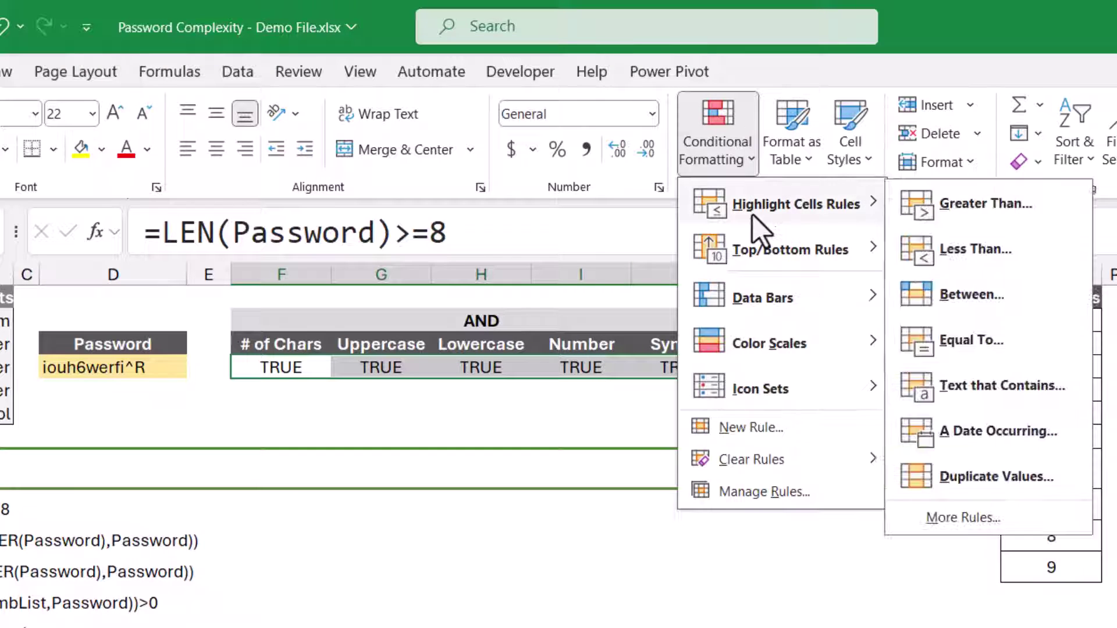
pyautogui.click(983, 340)
pyautogui.write('Tru')
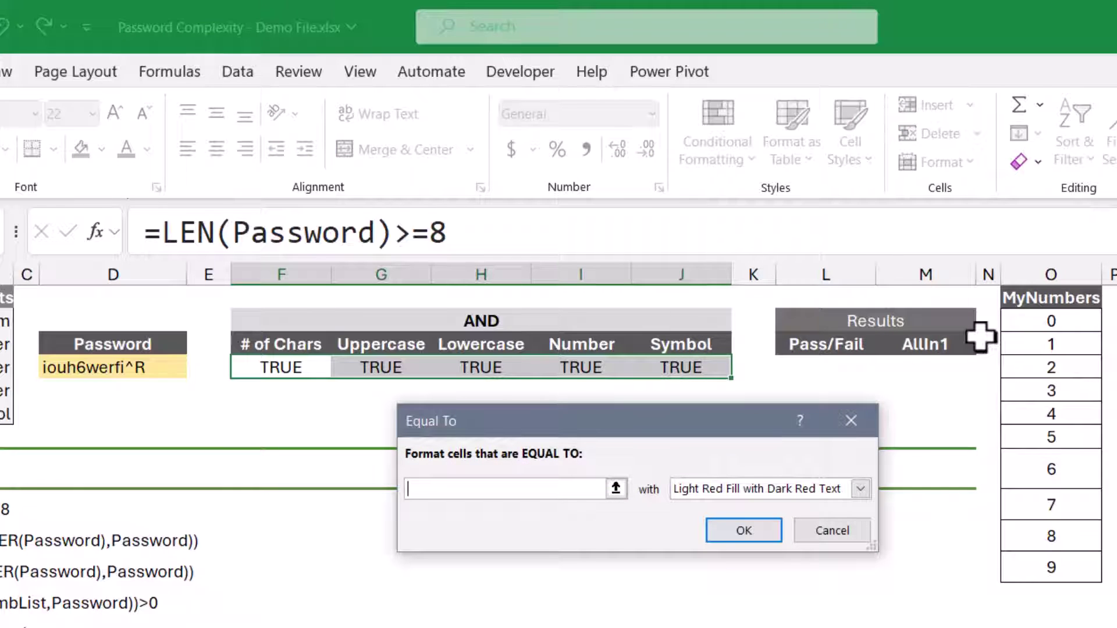
pyautogui.write('e')
pyautogui.click(860, 489)
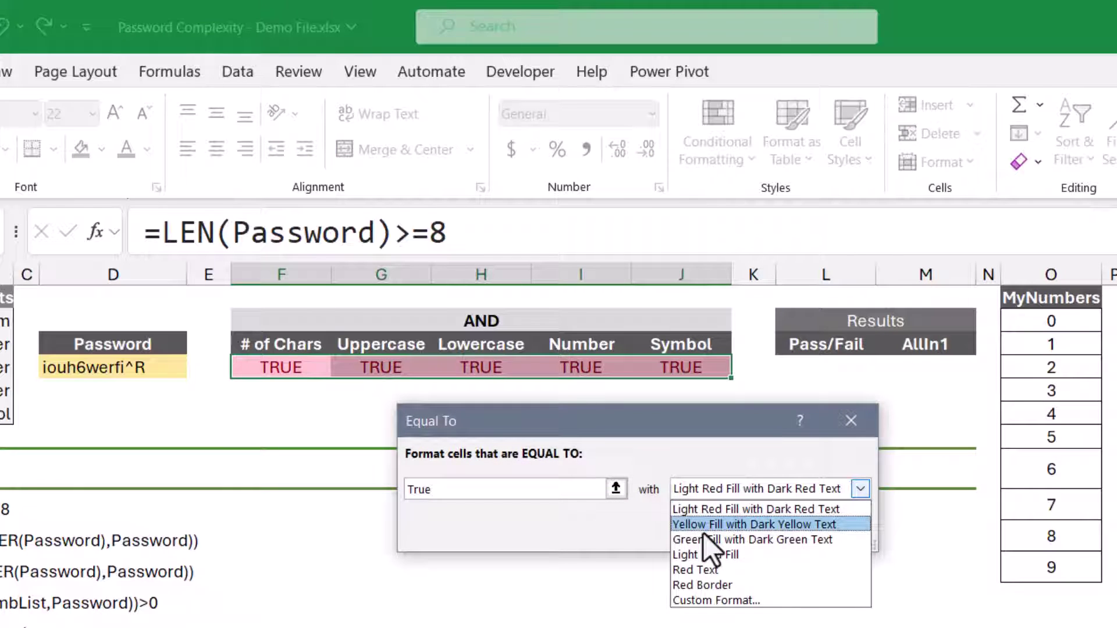
pyautogui.click(706, 539)
pyautogui.click(724, 531)
# Step: Add a rule giving F4:J4 cells equal to FALSE a light red fill
pyautogui.click(721, 140)
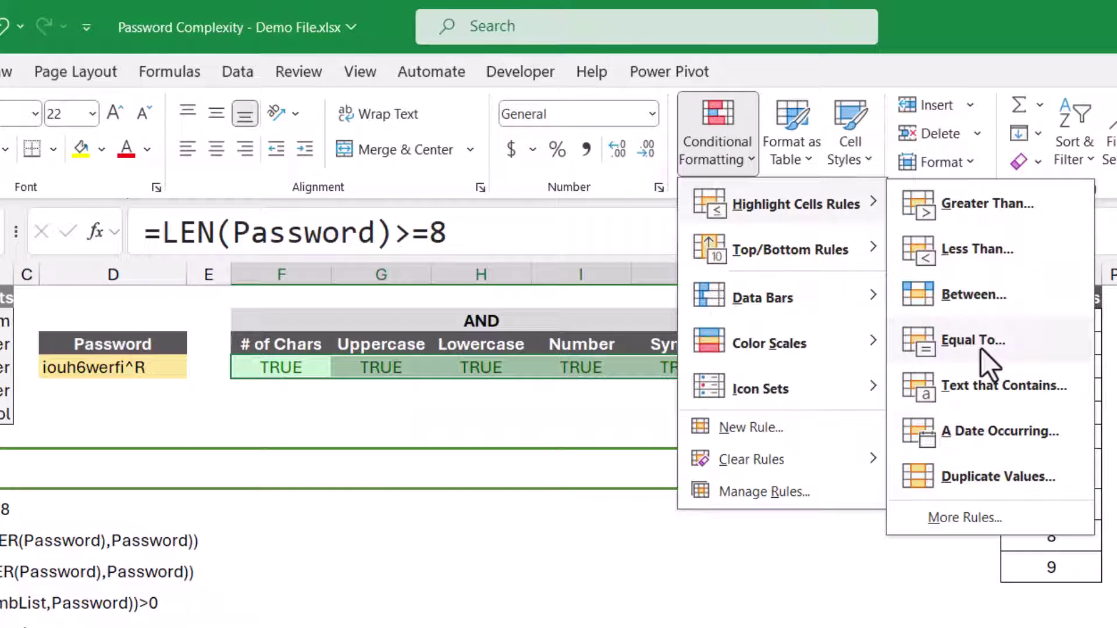
pyautogui.press('Escape')
pyautogui.press('Escape')
pyautogui.hotkey('alt', 'h')
pyautogui.write('lheFalse')
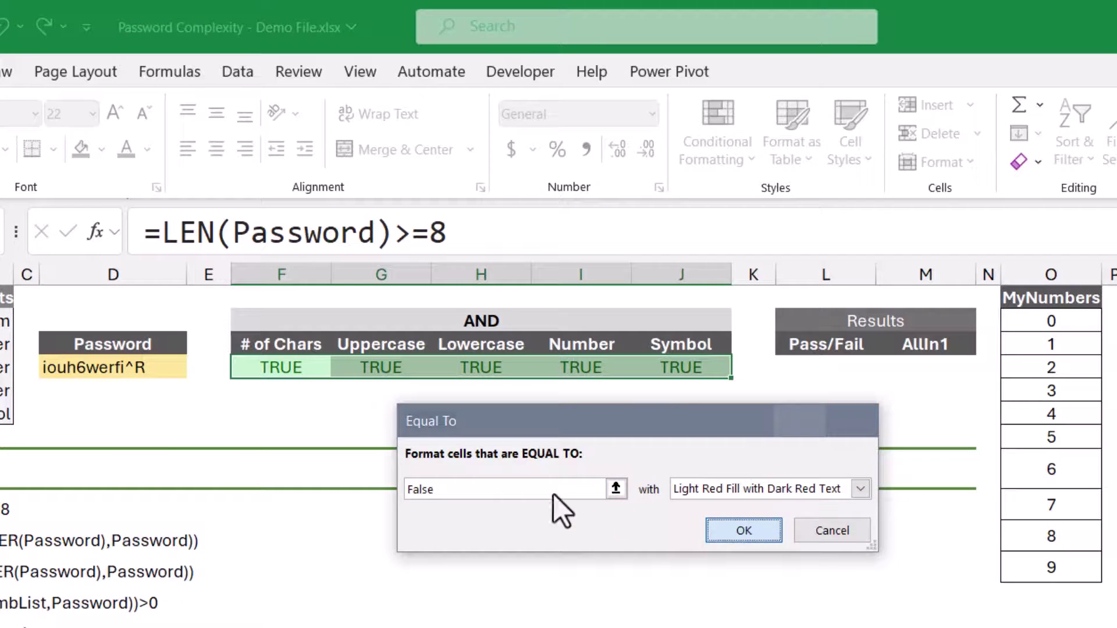
pyautogui.press('Return')
pyautogui.click(112, 367)
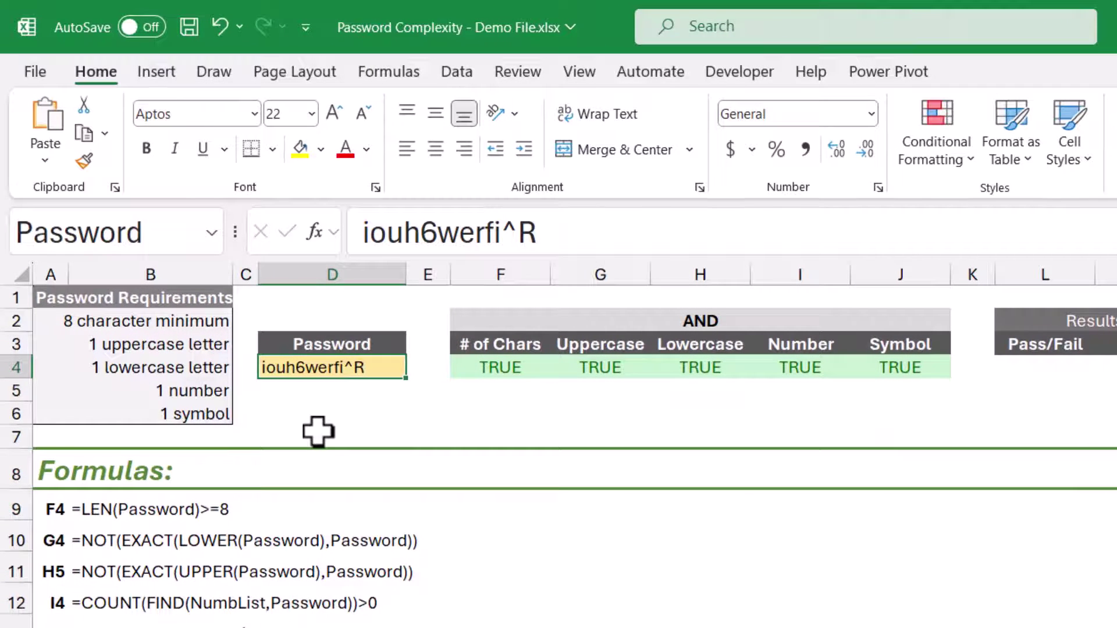
pyautogui.press('Delete')
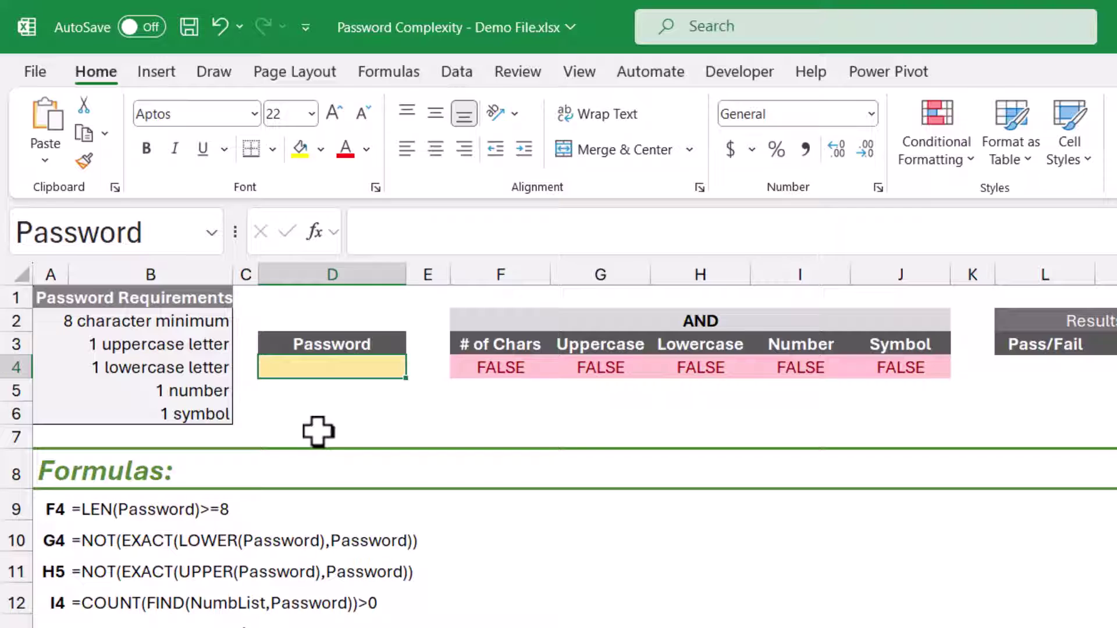
pyautogui.write('hsge')
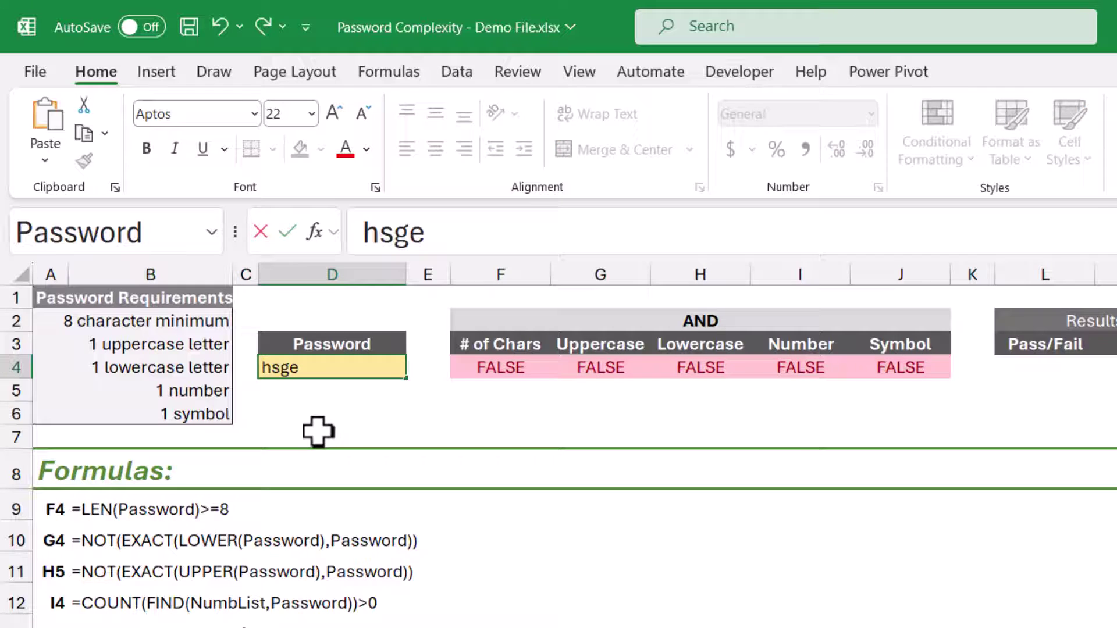
pyautogui.press('Return')
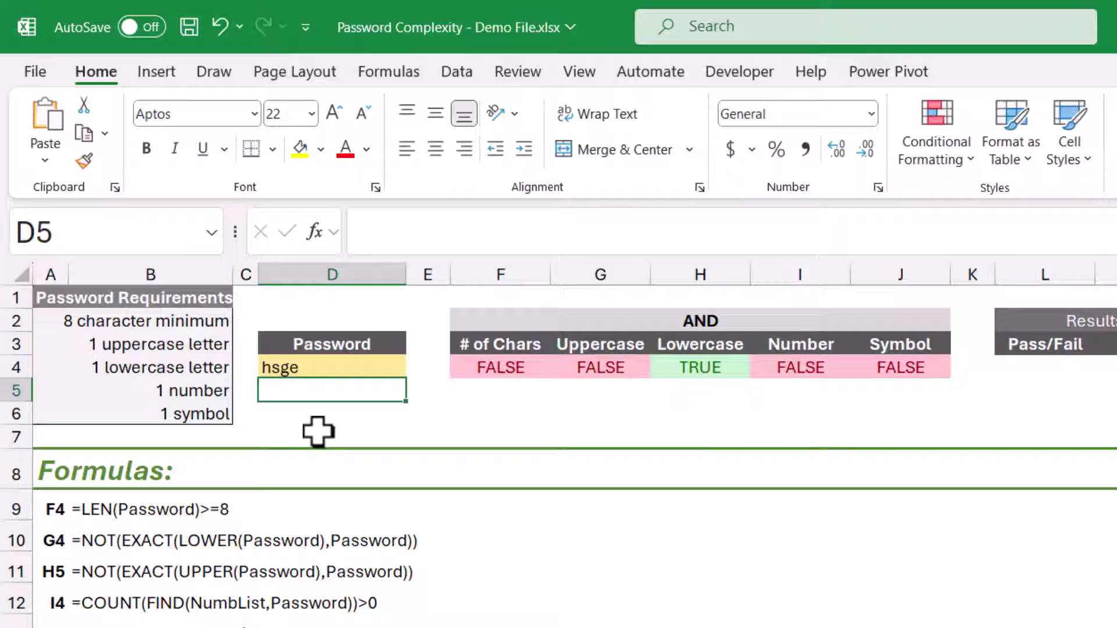
pyautogui.press('Up')
pyautogui.write('abcde')
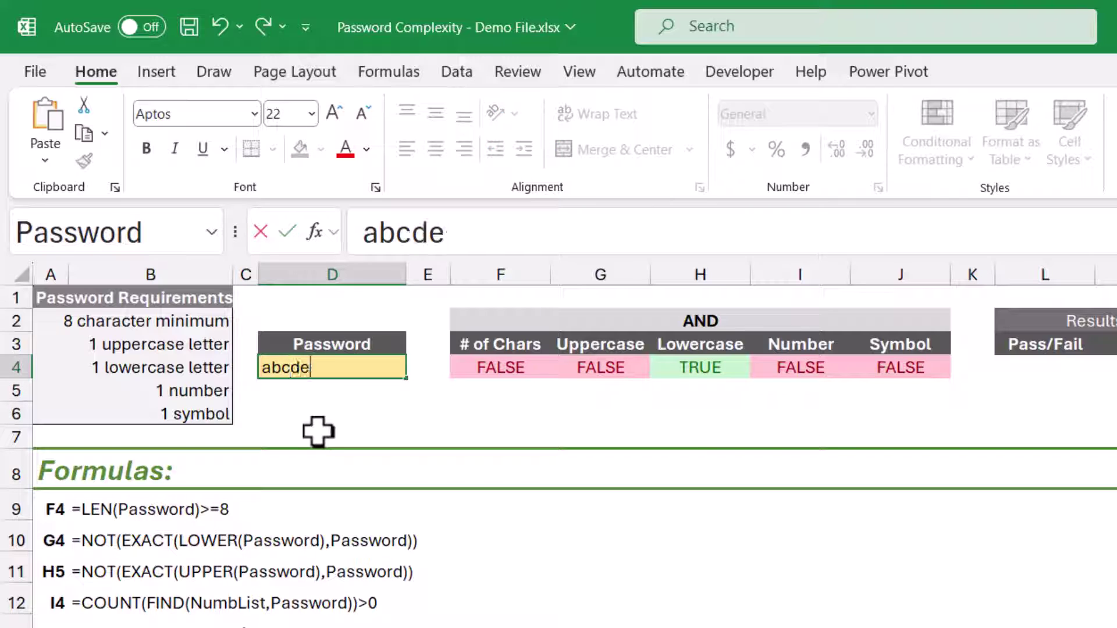
pyautogui.write('fgh')
pyautogui.press('Return')
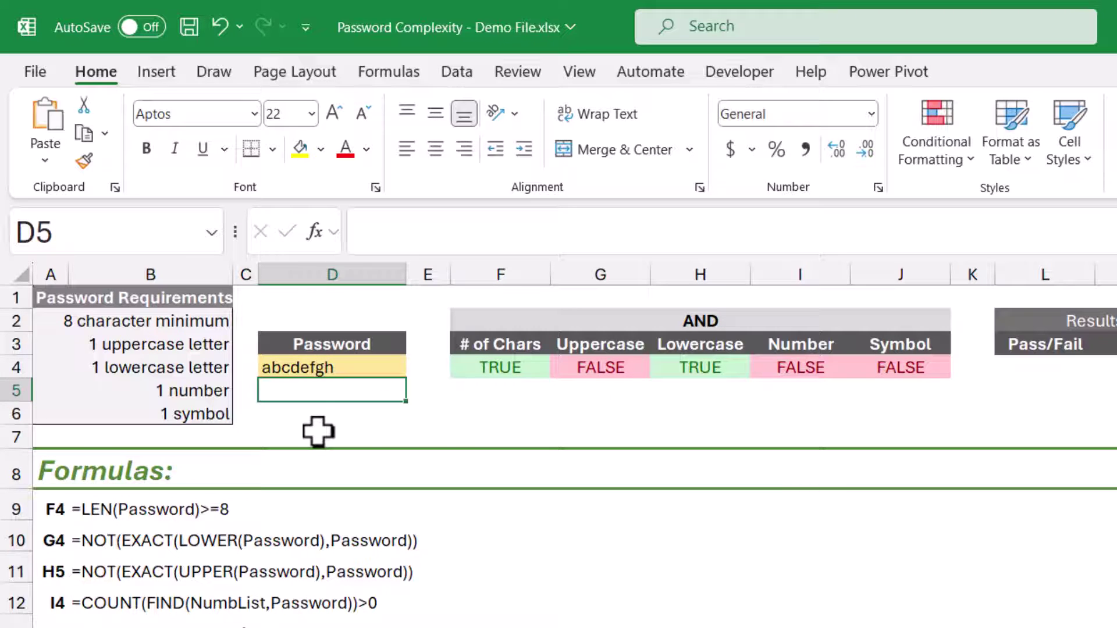
# Step: Append XYZ, 8 and ( to the password so all five checks turn green
pyautogui.press('Up')
pyautogui.press('F2')
pyautogui.write('X')
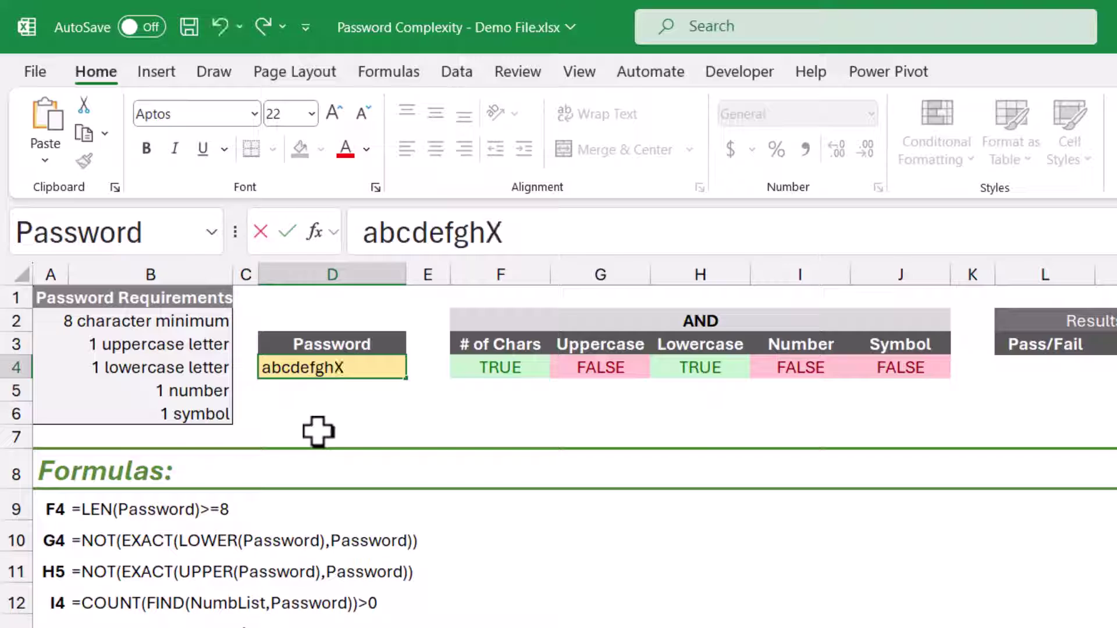
pyautogui.write('YZ')
pyautogui.press('Return')
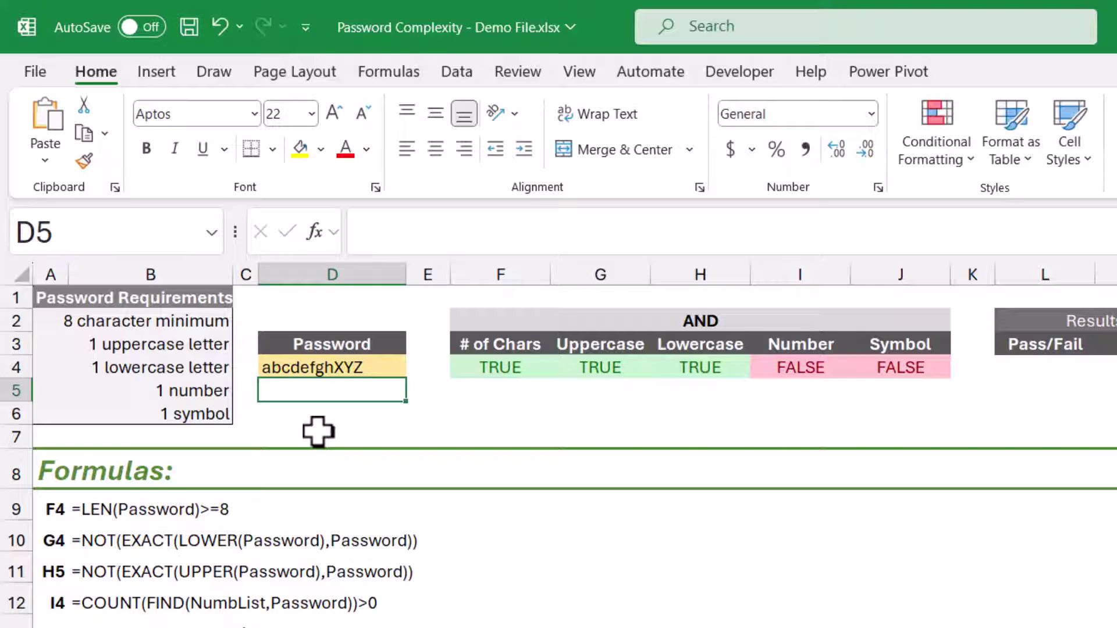
pyautogui.press('Up')
pyautogui.press('F2')
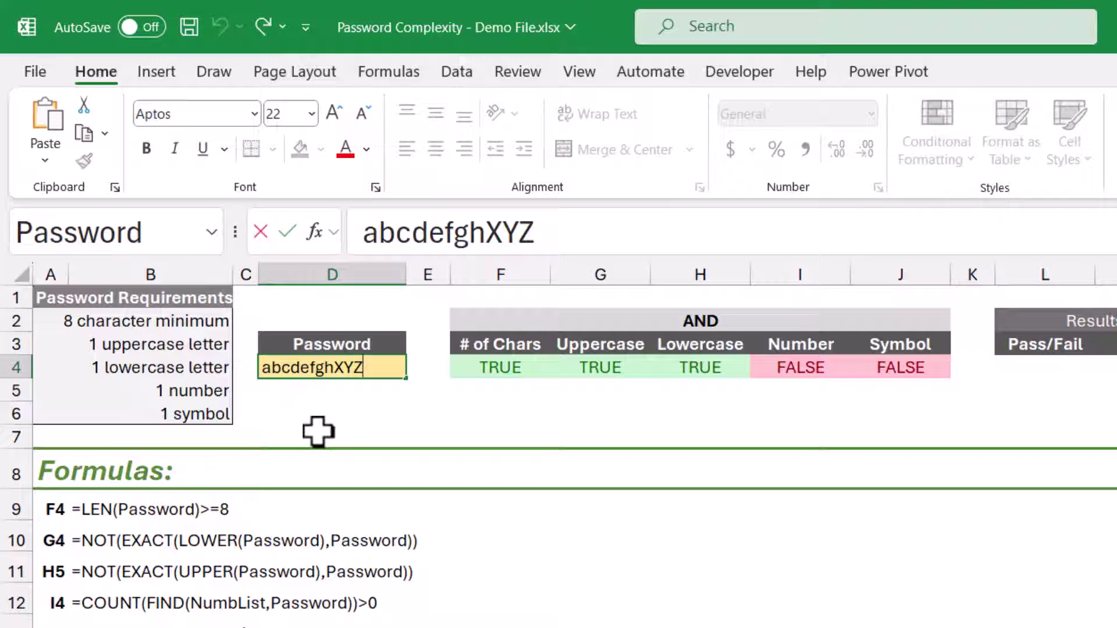
pyautogui.write('8')
pyautogui.press('Return')
pyautogui.press('Up')
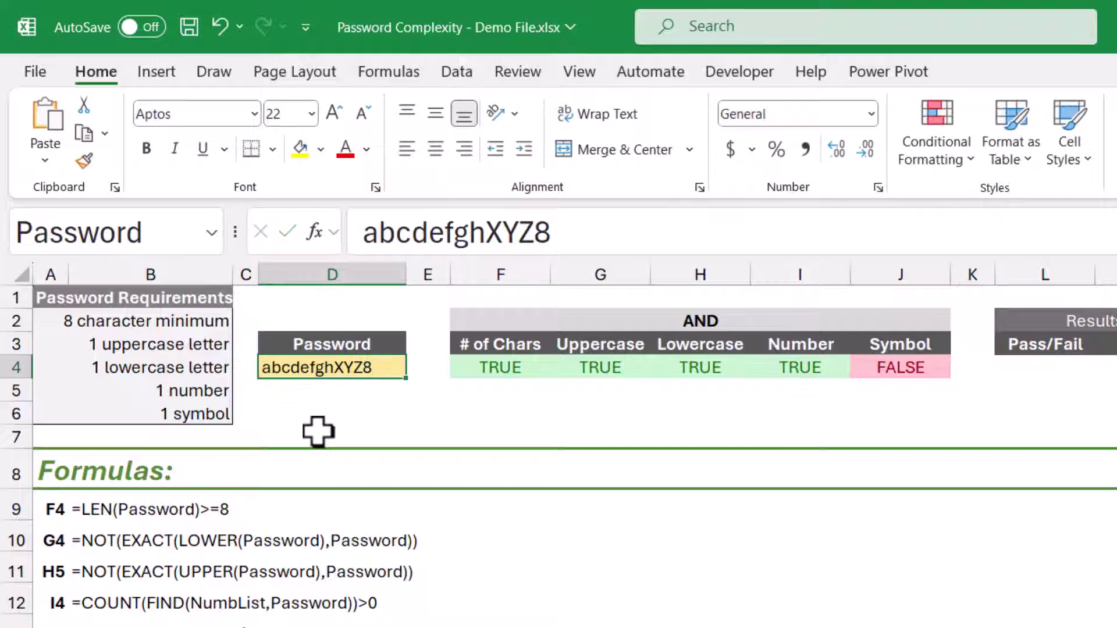
pyautogui.press('F2')
pyautogui.write('(')
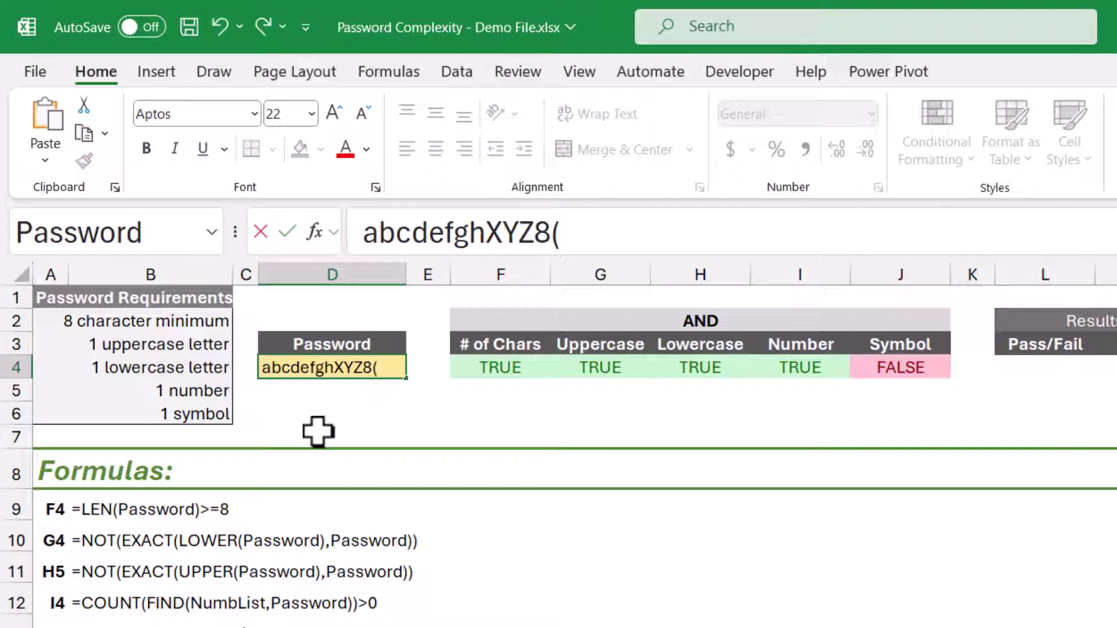
pyautogui.press('Return')
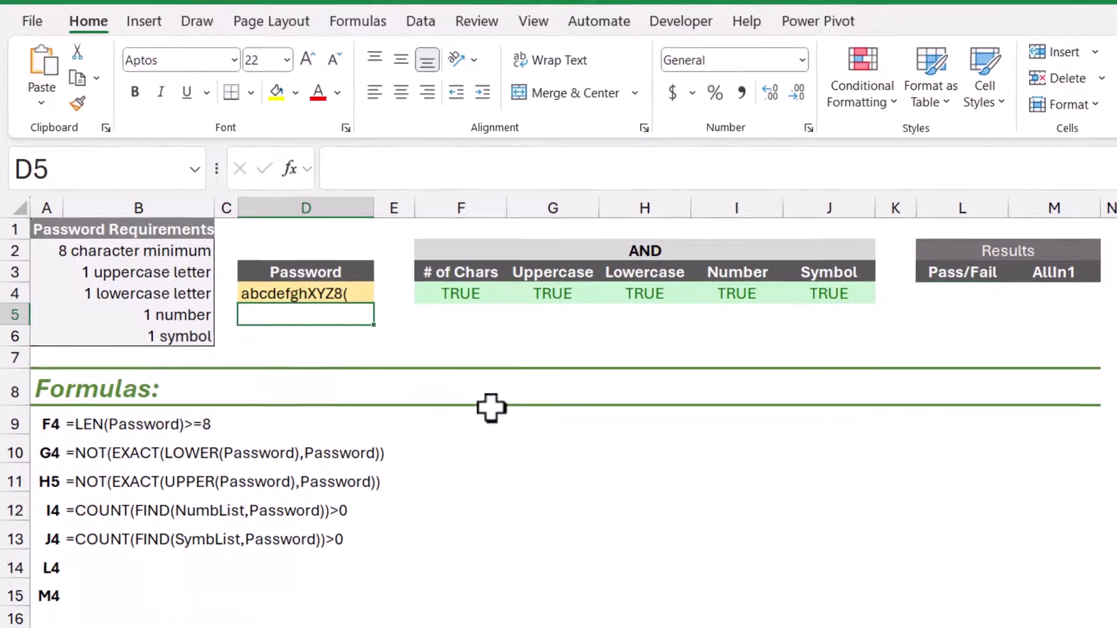
pyautogui.click(1045, 367)
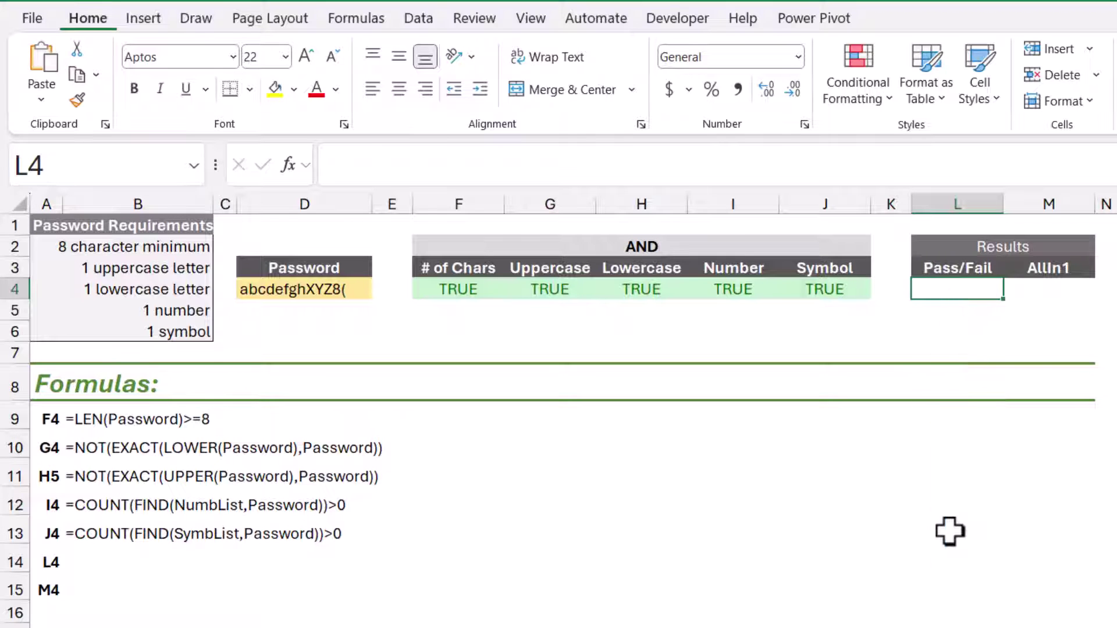
# Step: Enter =AND(F4:J4) in L4, then delete the password's trailing ( so Pass/Fail turns FALSE
pyautogui.write('=AND(')
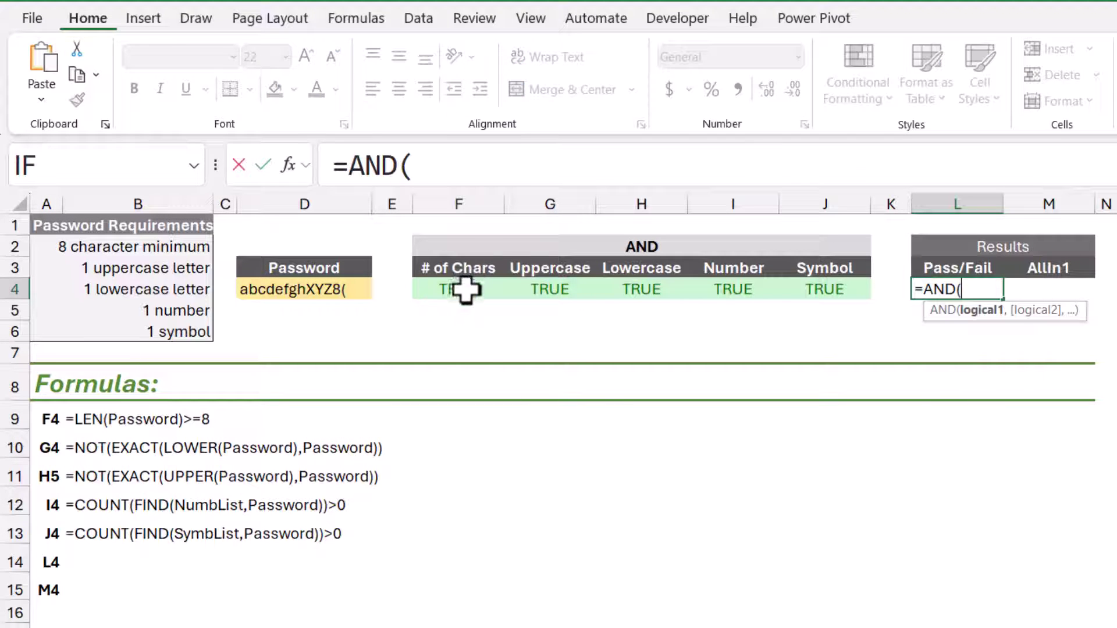
pyautogui.moveTo(469, 289); pyautogui.dragTo(823, 285)
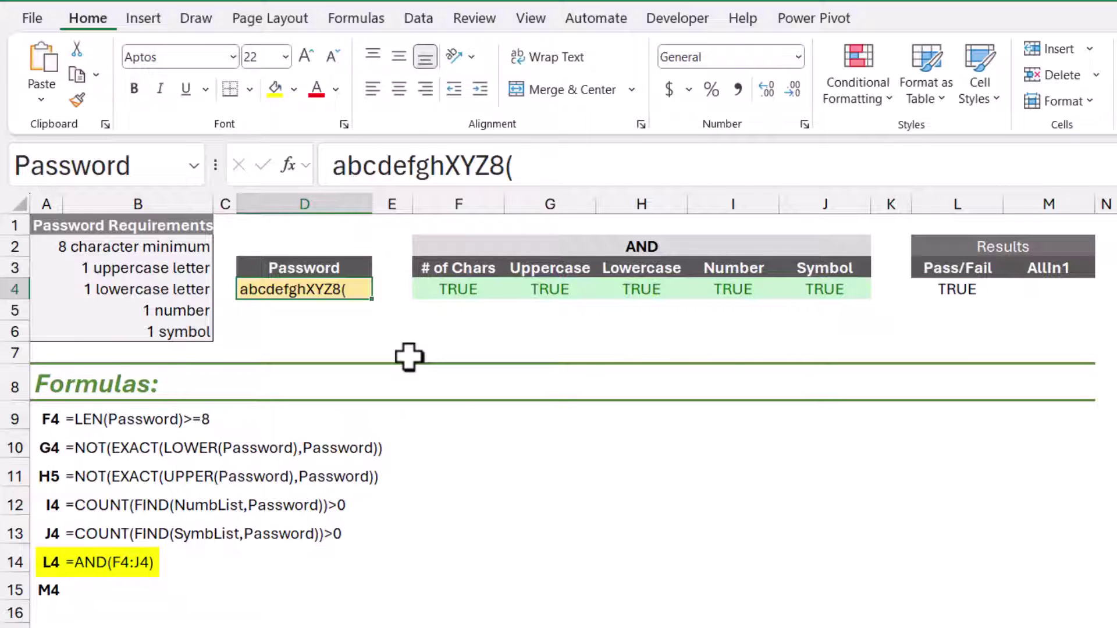
pyautogui.press('F2')
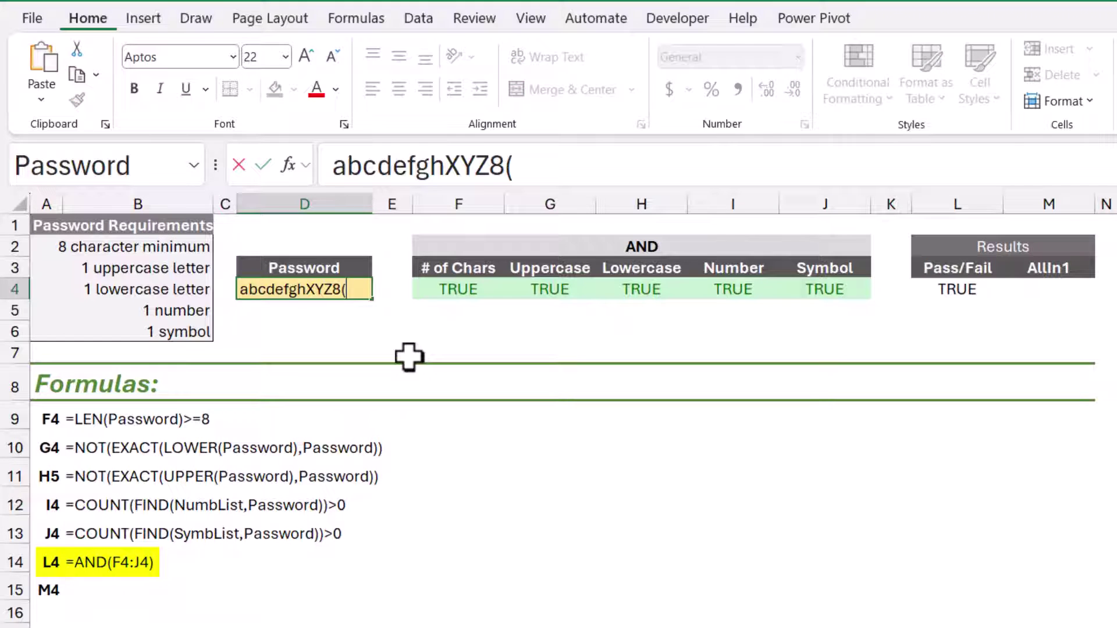
pyautogui.press('BackSpace')
pyautogui.press('Return')
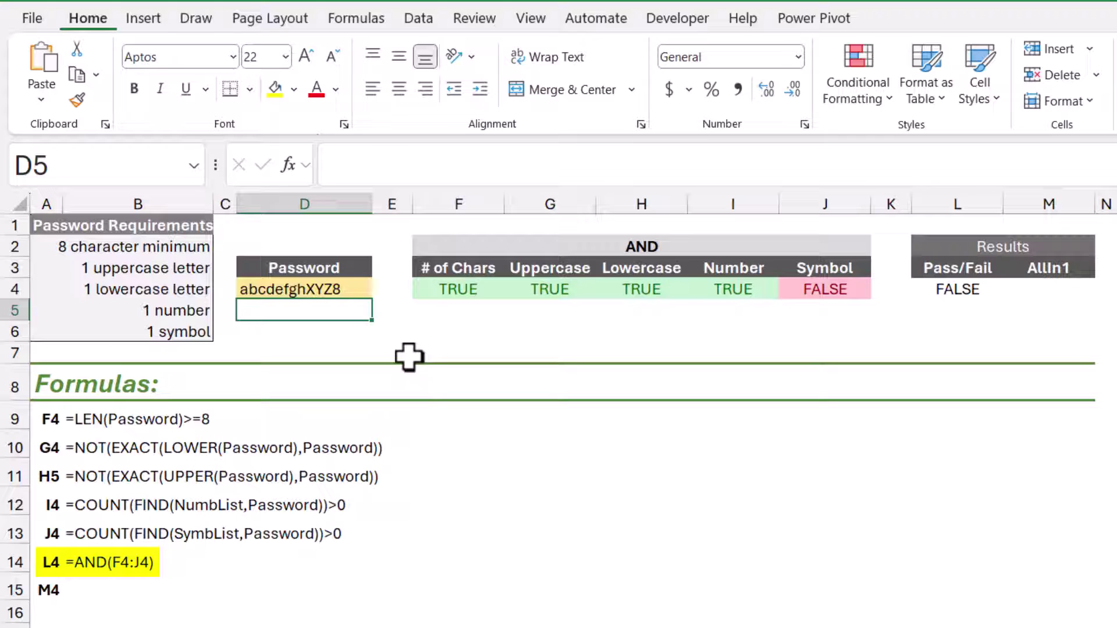
pyautogui.press('Up')
pyautogui.write('ABC')
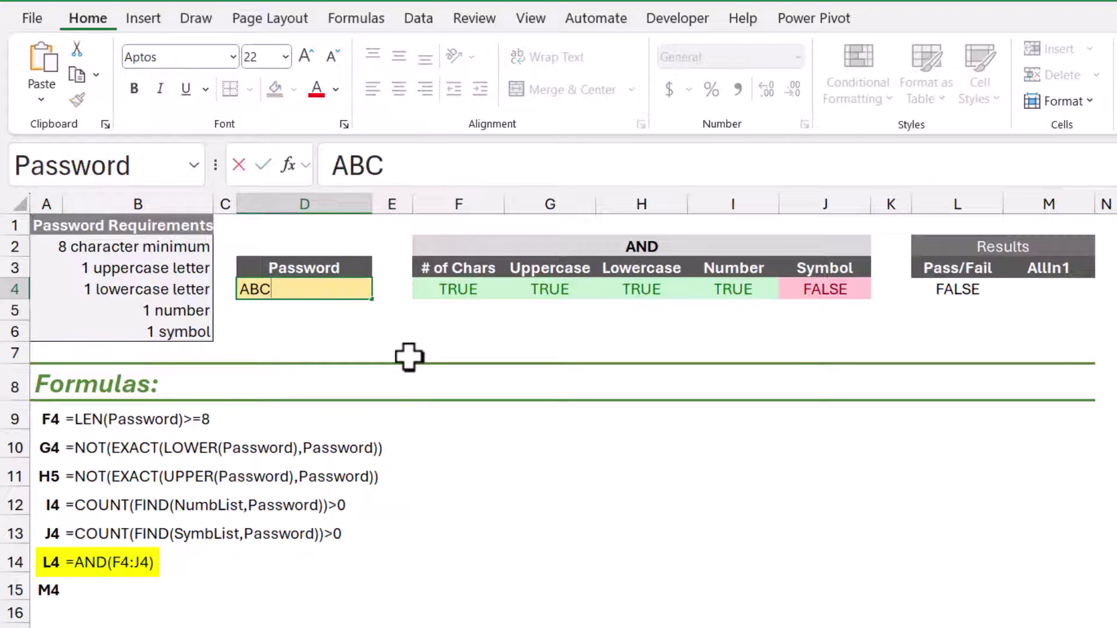
pyautogui.press('Return')
pyautogui.press('Up')
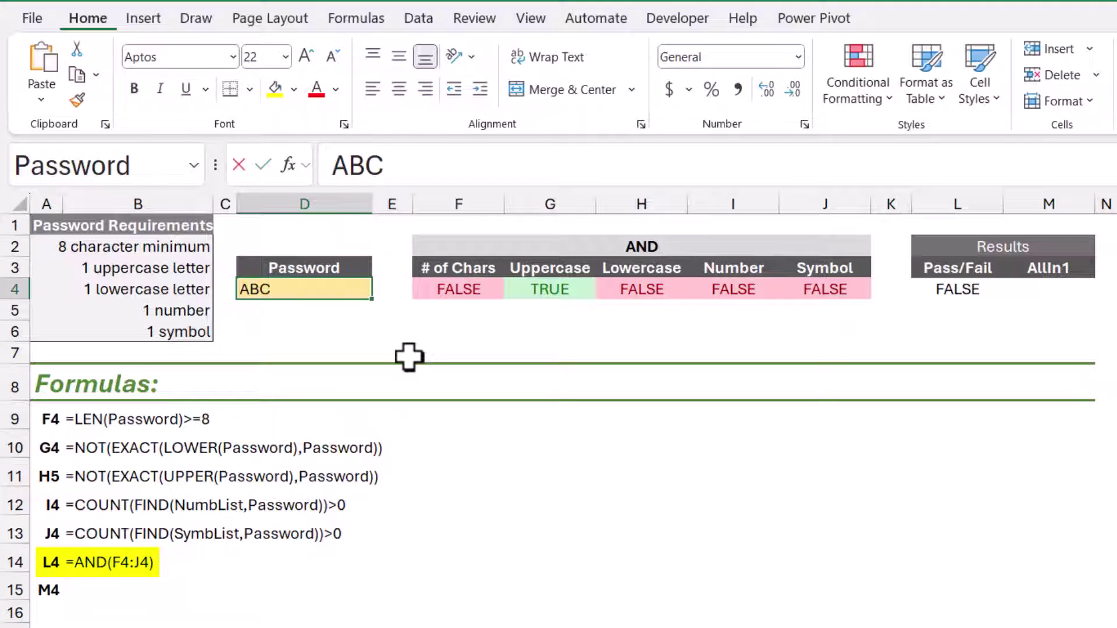
pyautogui.press('F2')
pyautogui.write('123')
pyautogui.press('Return')
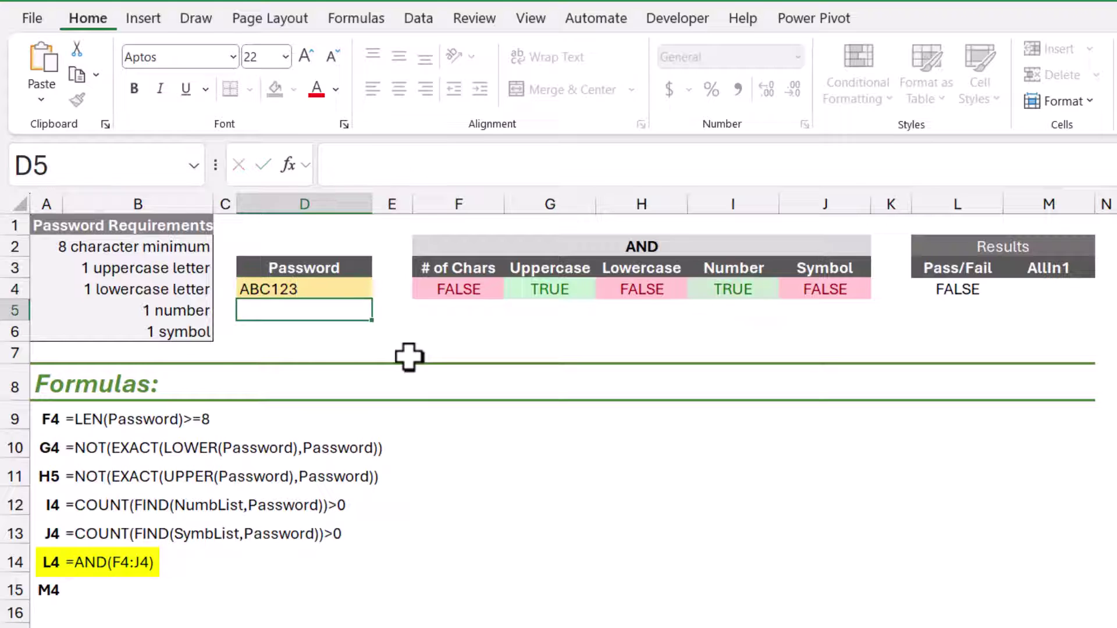
# Step: Append xyz and %#@ to get ABC123xyz%#@, then review the L4 and J4 formulas
pyautogui.press('Up')
pyautogui.press('F2')
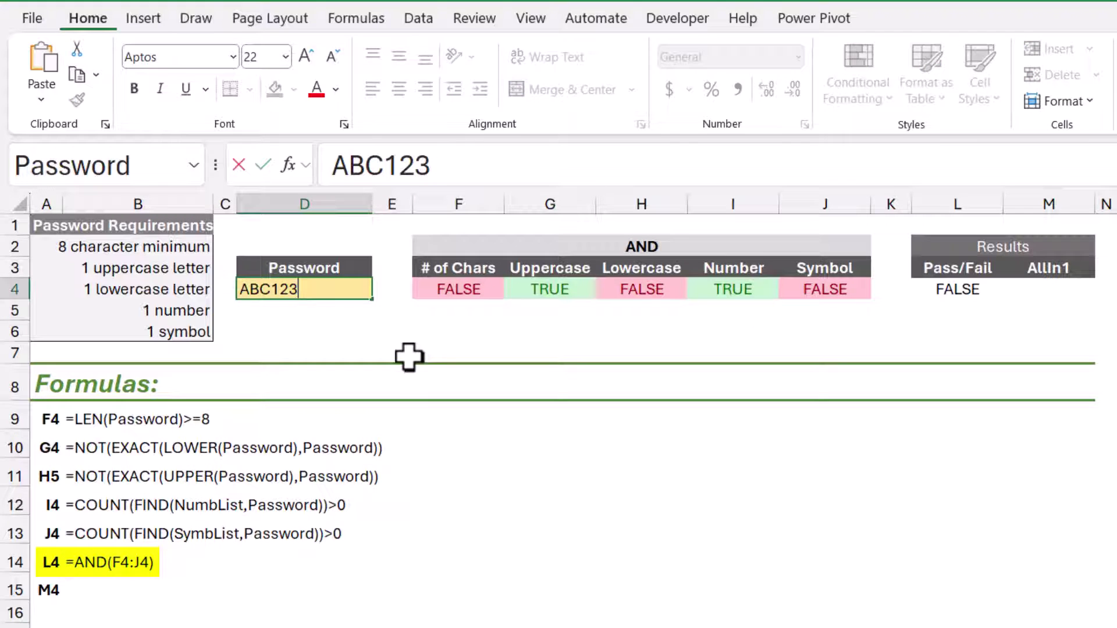
pyautogui.write('xyz')
pyautogui.press('Return')
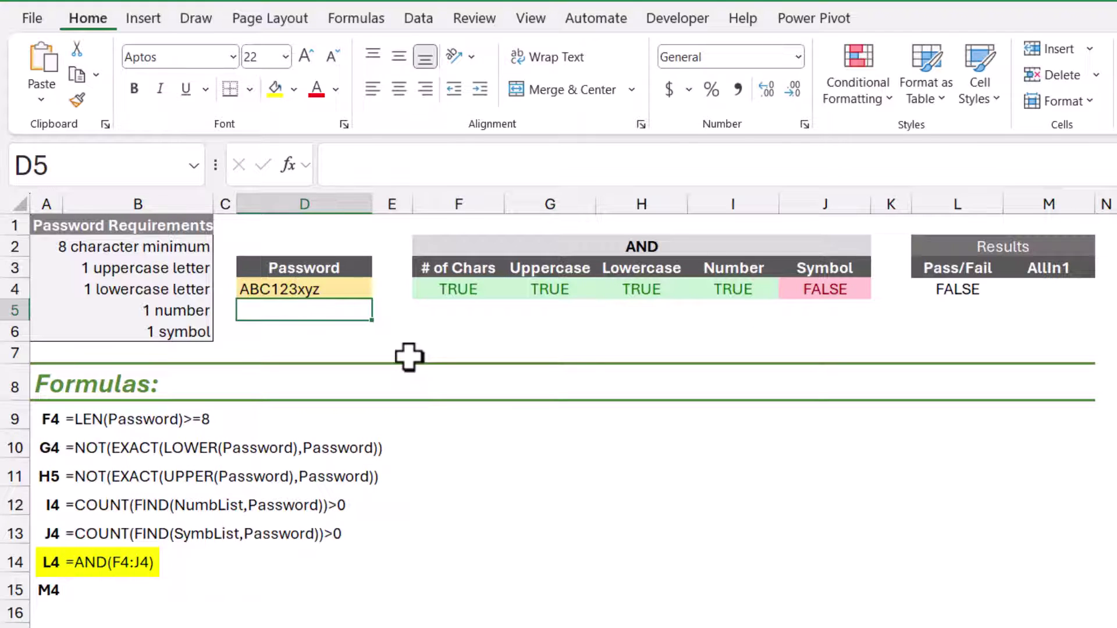
pyautogui.press('Up')
pyautogui.press('F2')
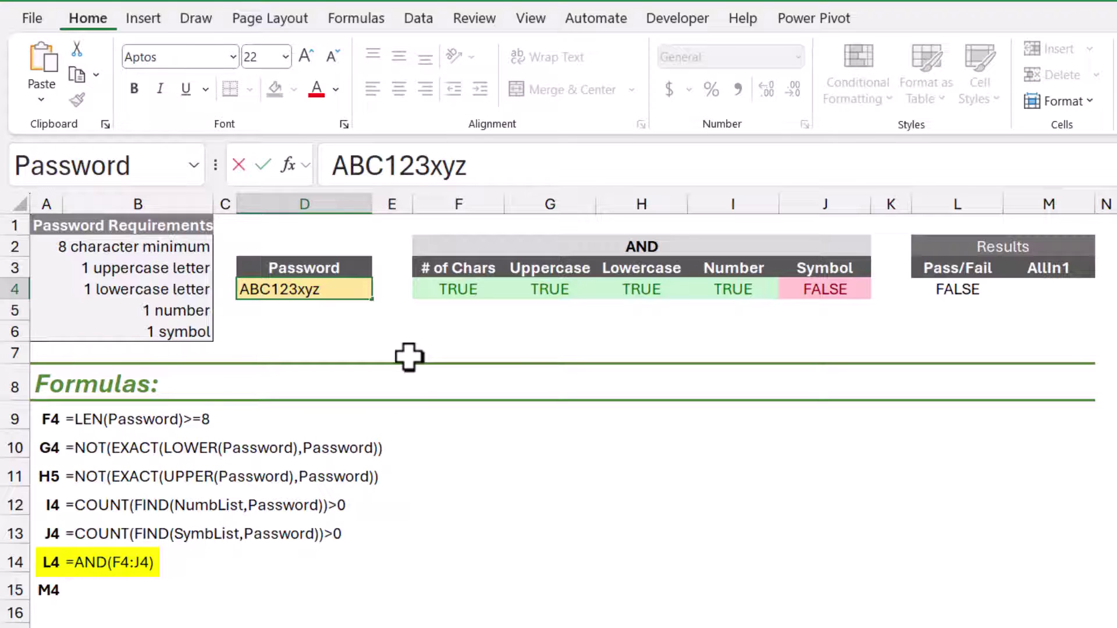
pyautogui.write('%#@')
pyautogui.press('Return')
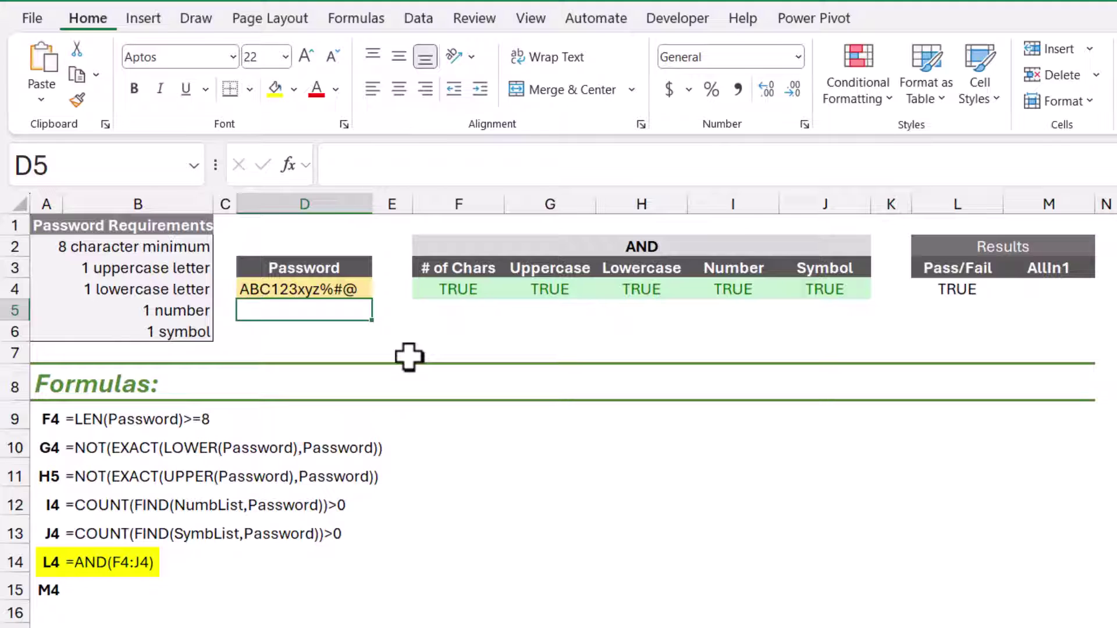
pyautogui.click(930, 290)
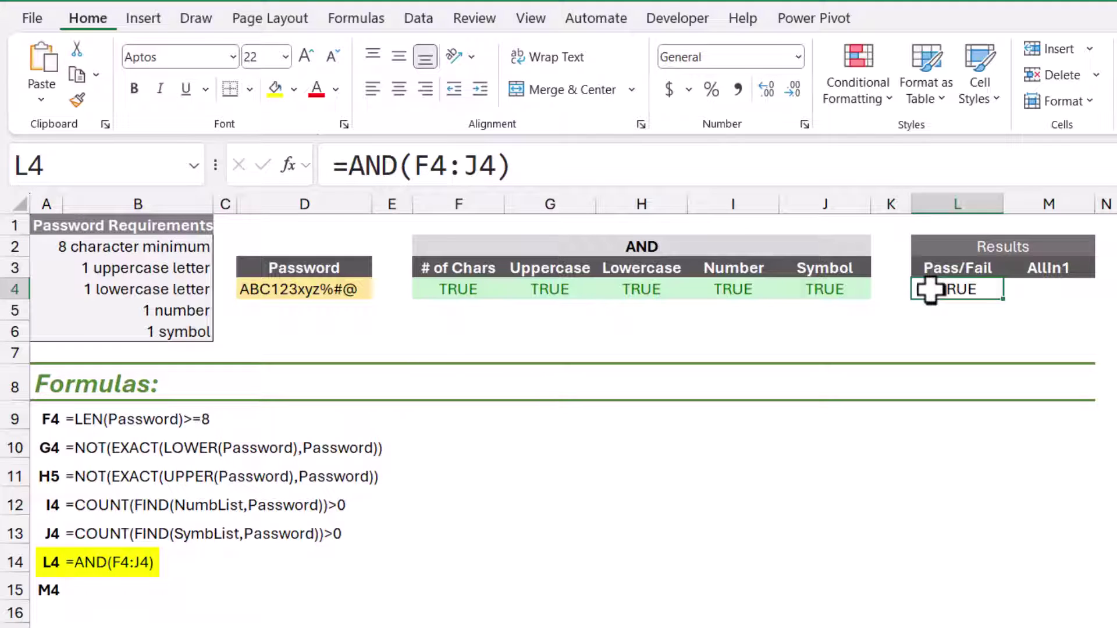
pyautogui.press('Left')
pyautogui.press('Left')
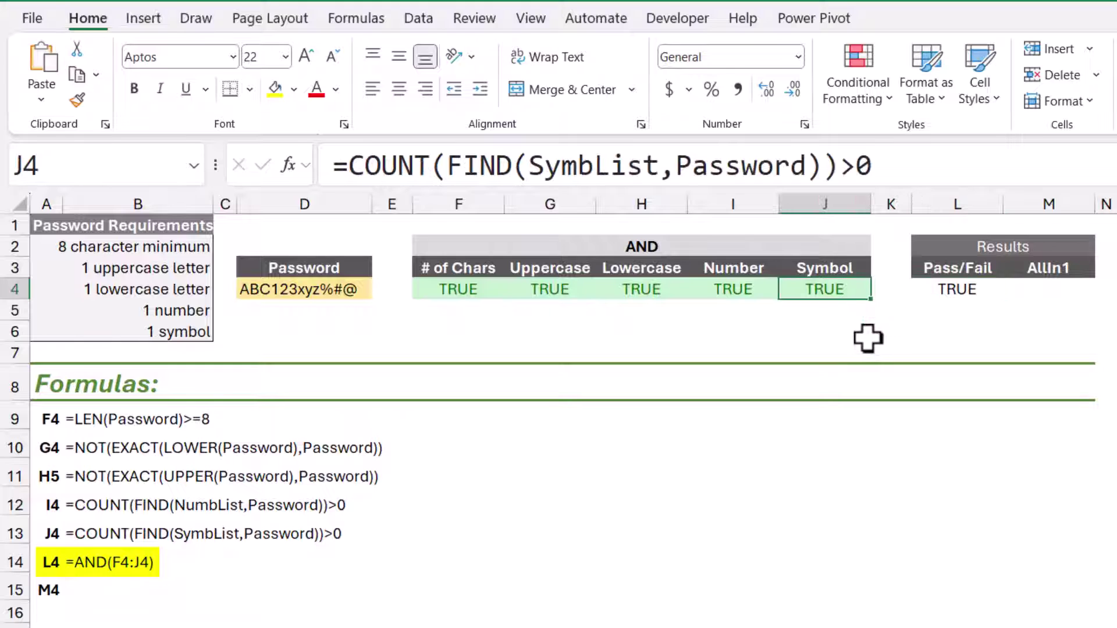
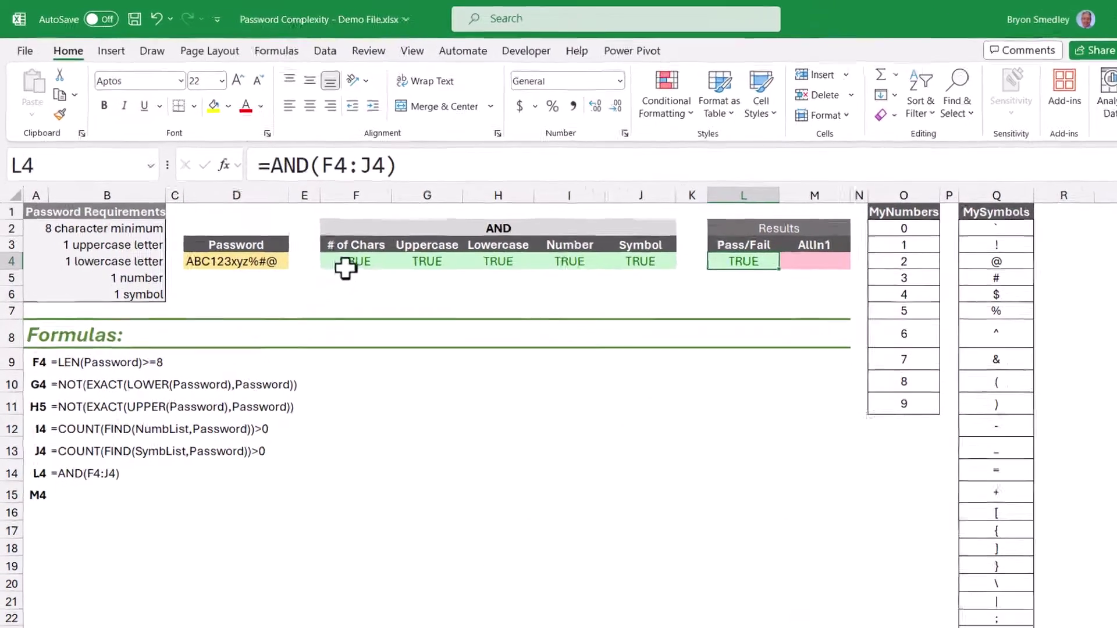
pyautogui.click(326, 237)
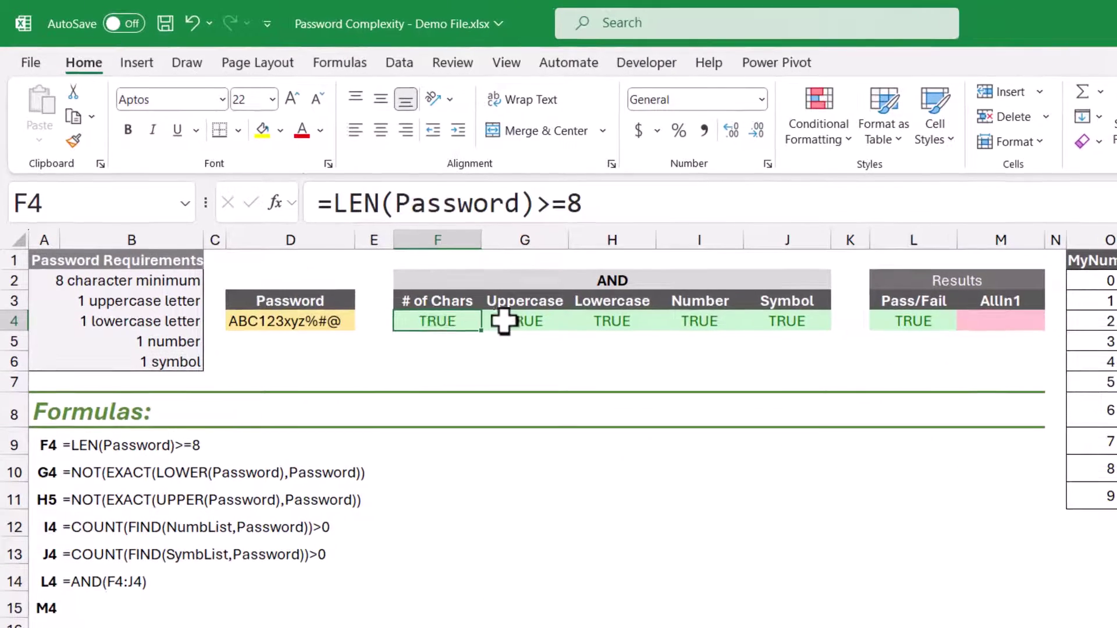
pyautogui.click(386, 239)
pyautogui.click(602, 324)
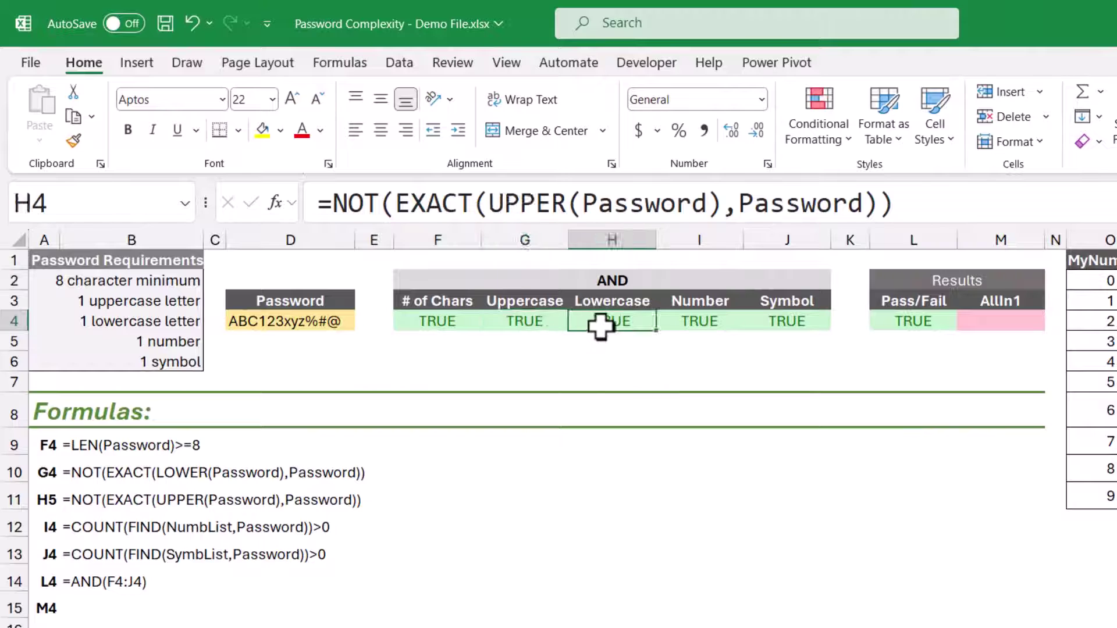
pyautogui.click(694, 324)
pyautogui.click(796, 318)
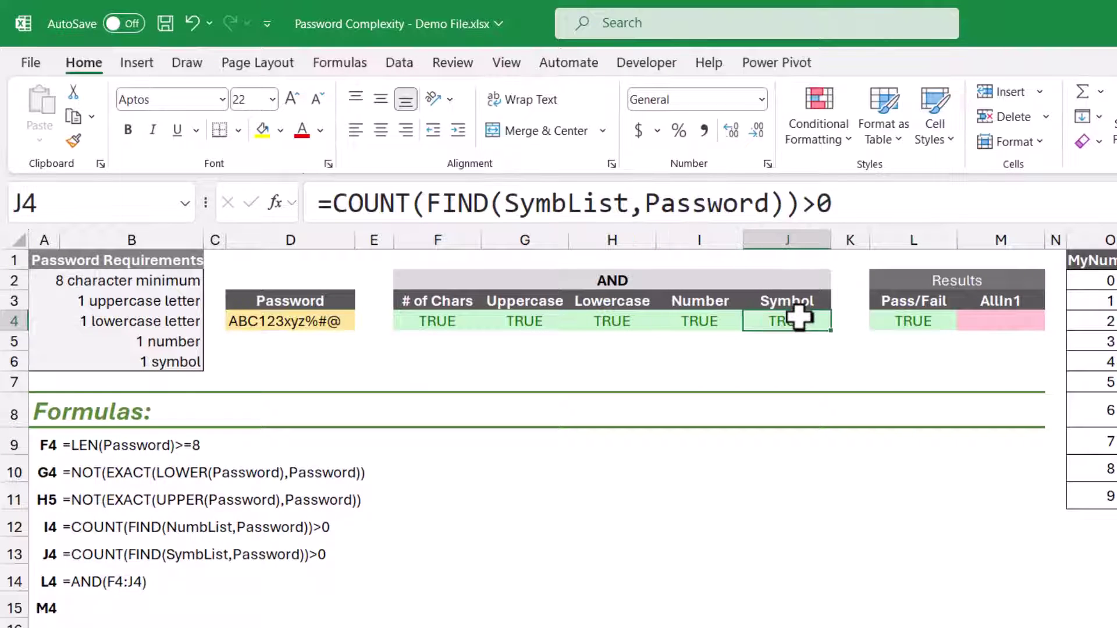
pyautogui.click(917, 325)
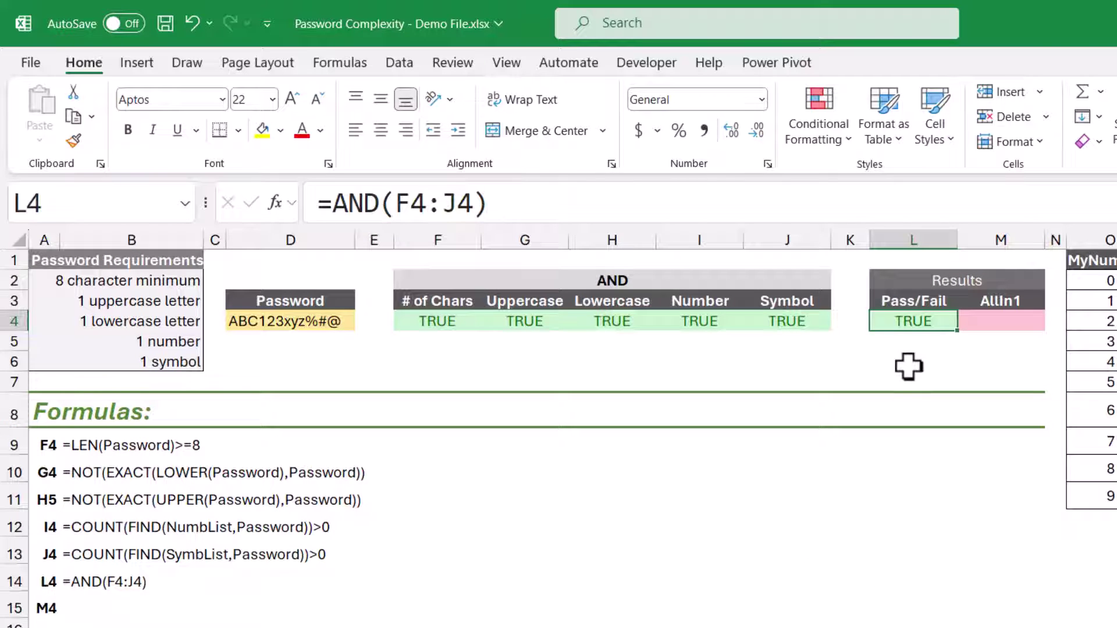
# Step: Give Password cell D4 the custom validation formula =L4, then empty D4
pyautogui.press('Left')
pyautogui.press('Left')
pyautogui.press('Left')
pyautogui.press('Left')
pyautogui.press('Left')
pyautogui.press('Left')
pyautogui.press('Left')
pyautogui.press('Left')
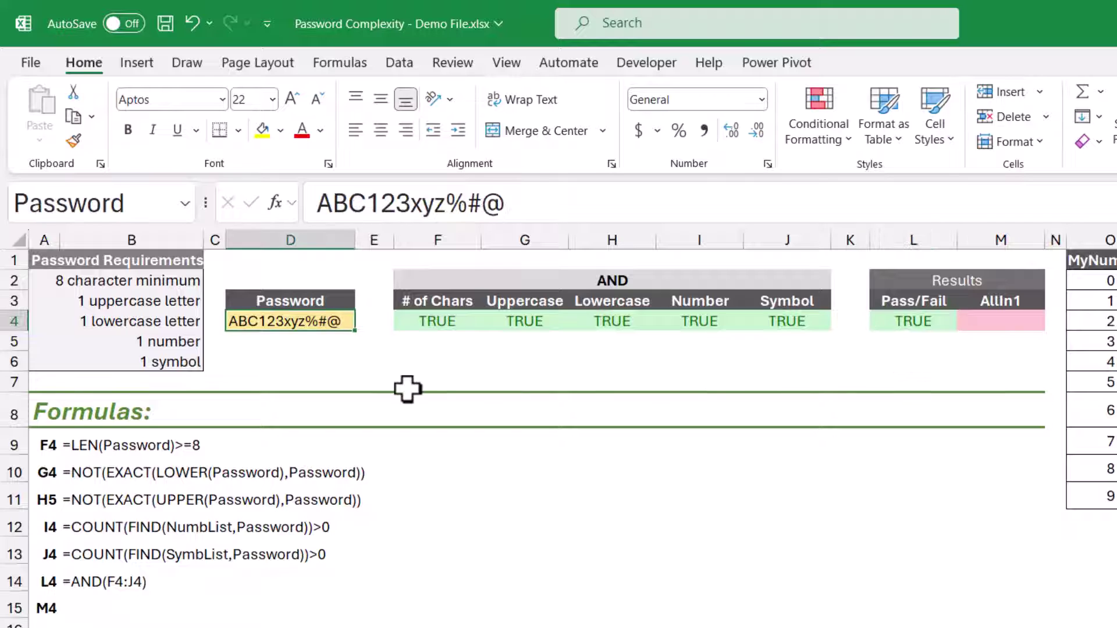
pyautogui.click(395, 62)
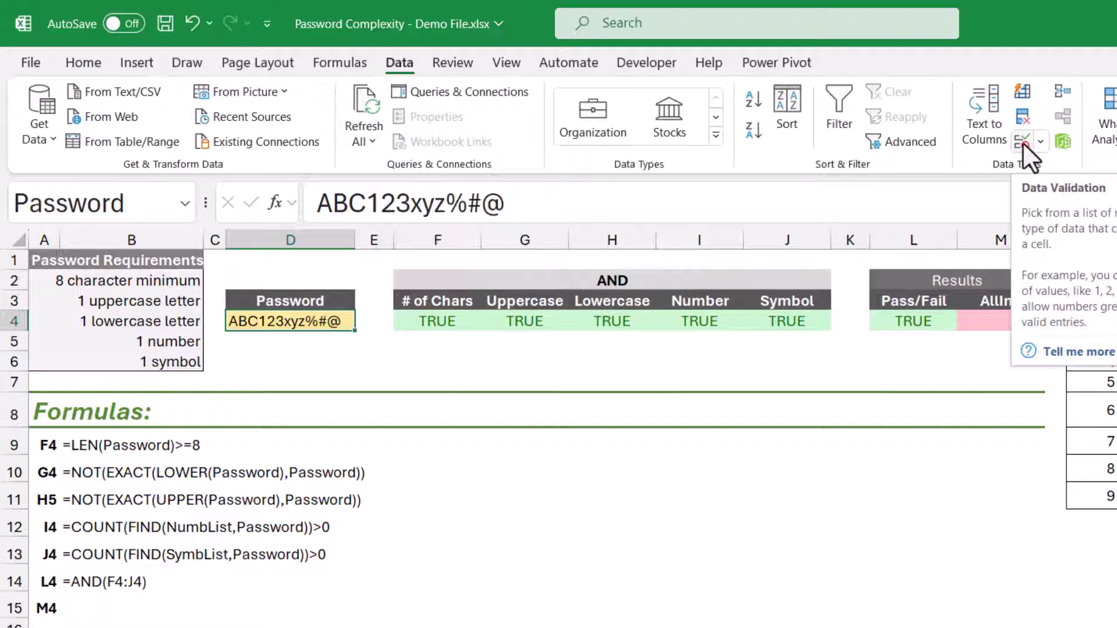
pyautogui.click(691, 338)
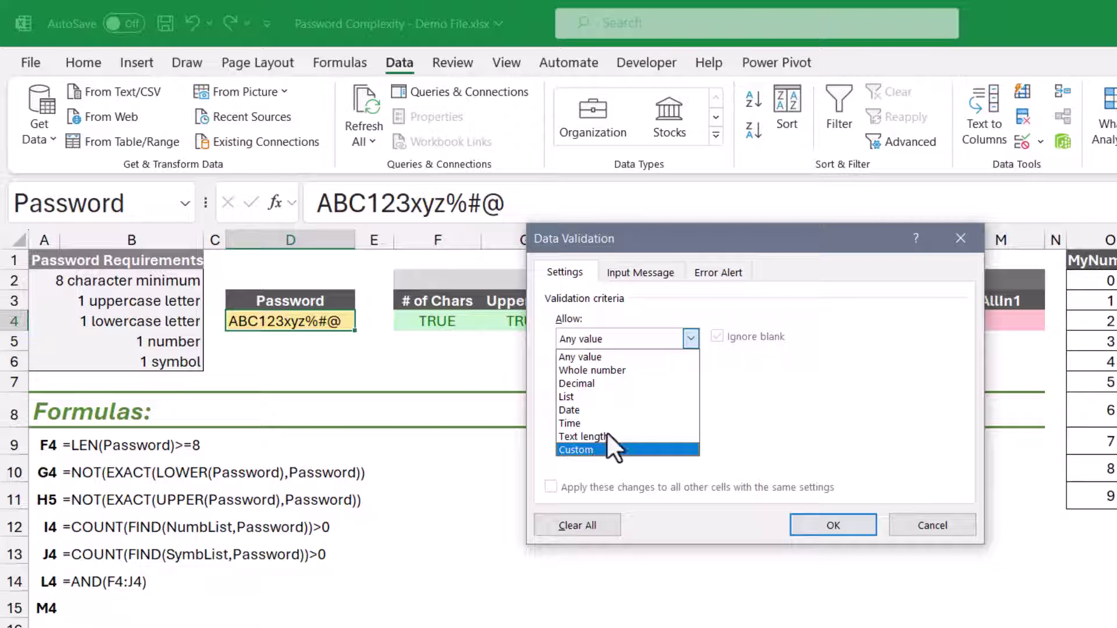
pyautogui.click(596, 450)
pyautogui.write('=')
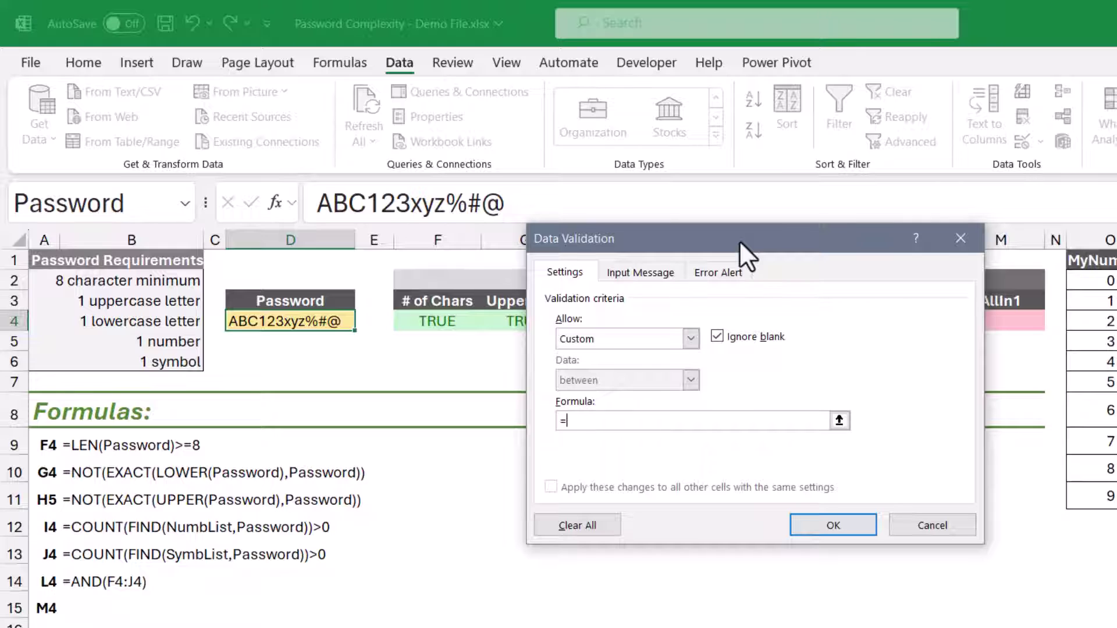
pyautogui.moveTo(725, 243); pyautogui.dragTo(478, 222)
pyautogui.click(918, 323)
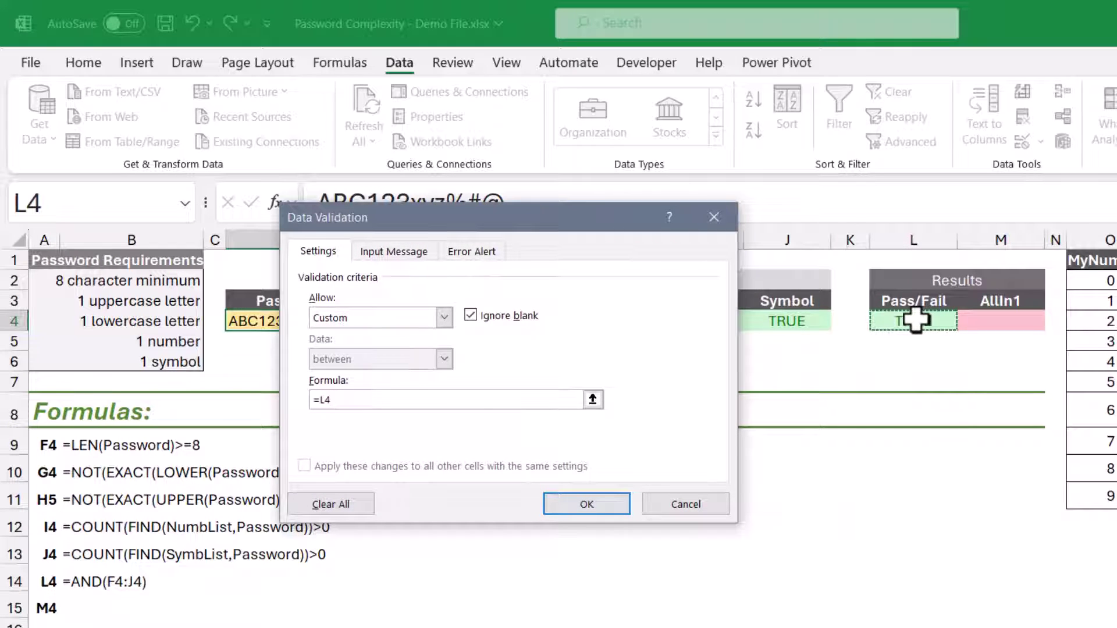
pyautogui.click(590, 502)
pyautogui.press('Delete')
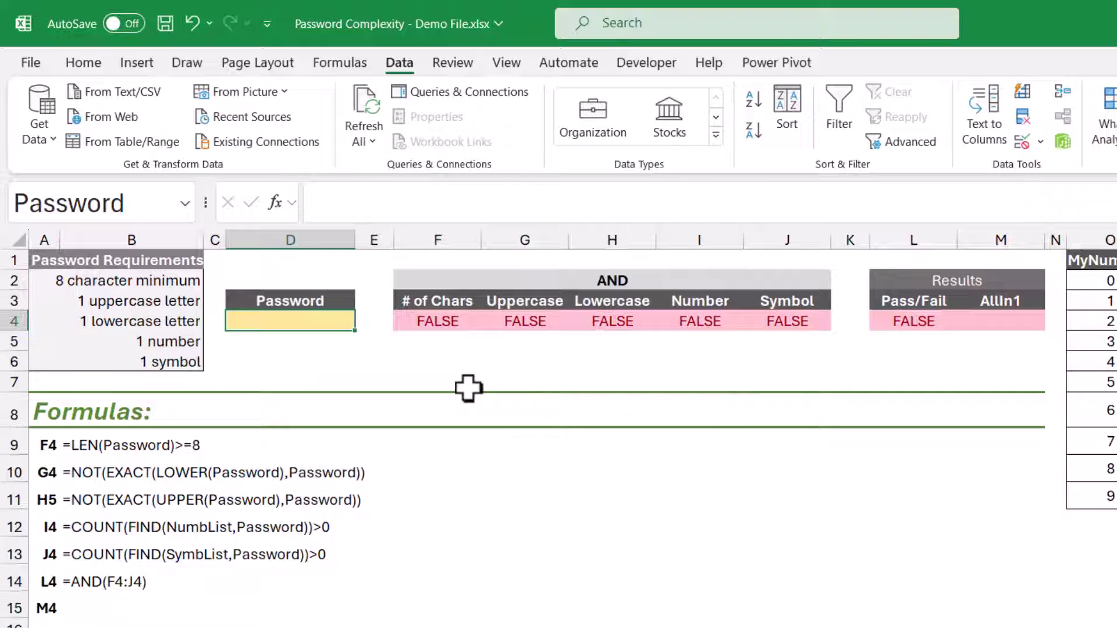
pyautogui.write('ouiduodou')
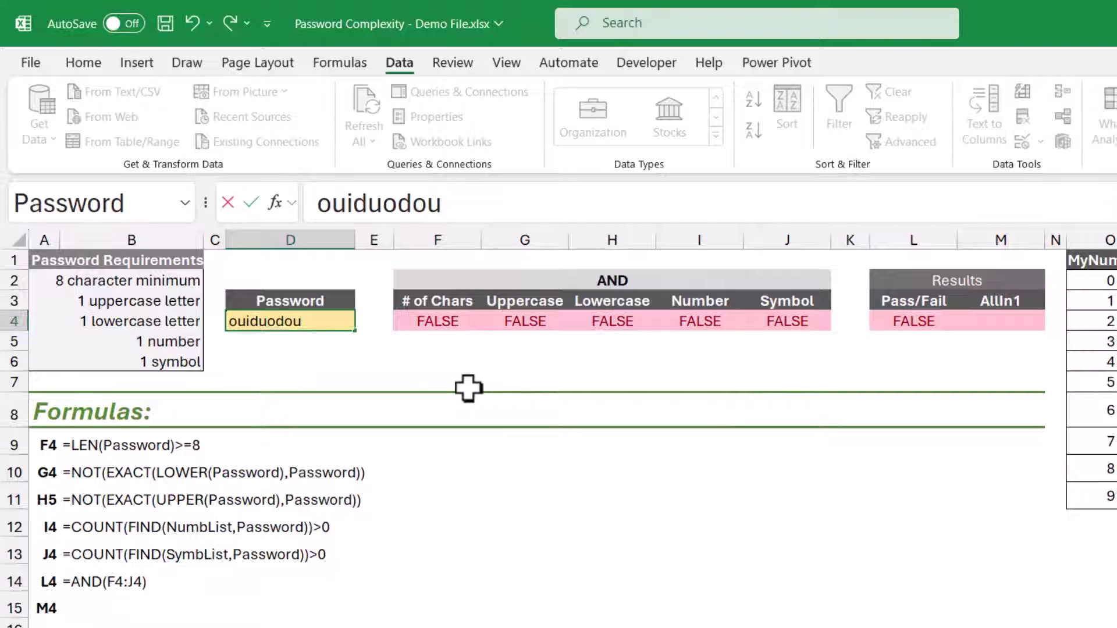
pyautogui.press('Return')
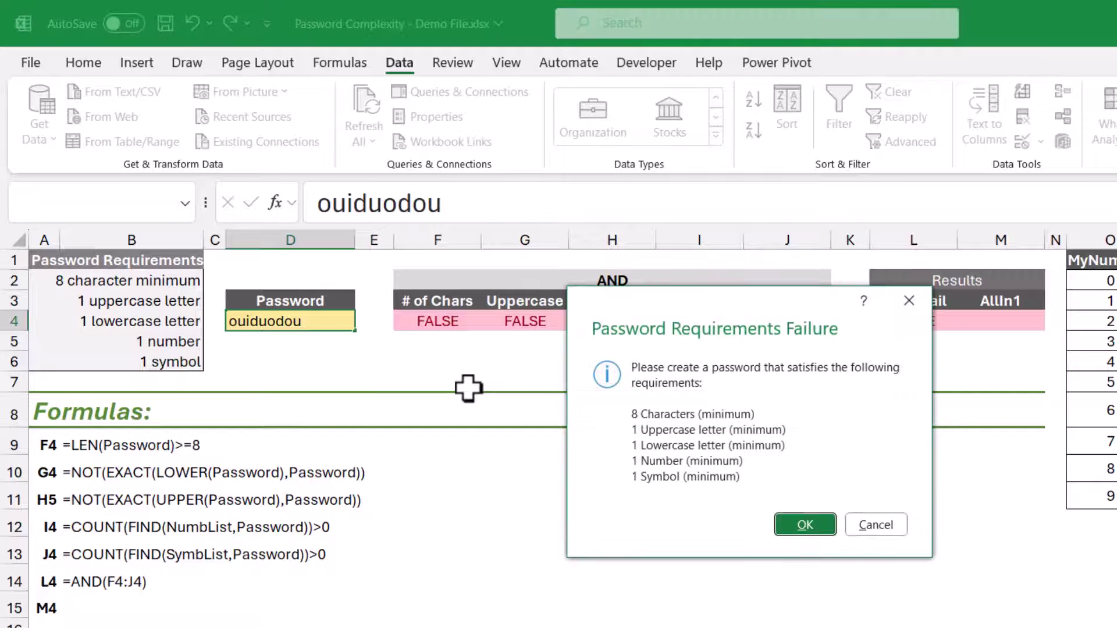
pyautogui.press('Return')
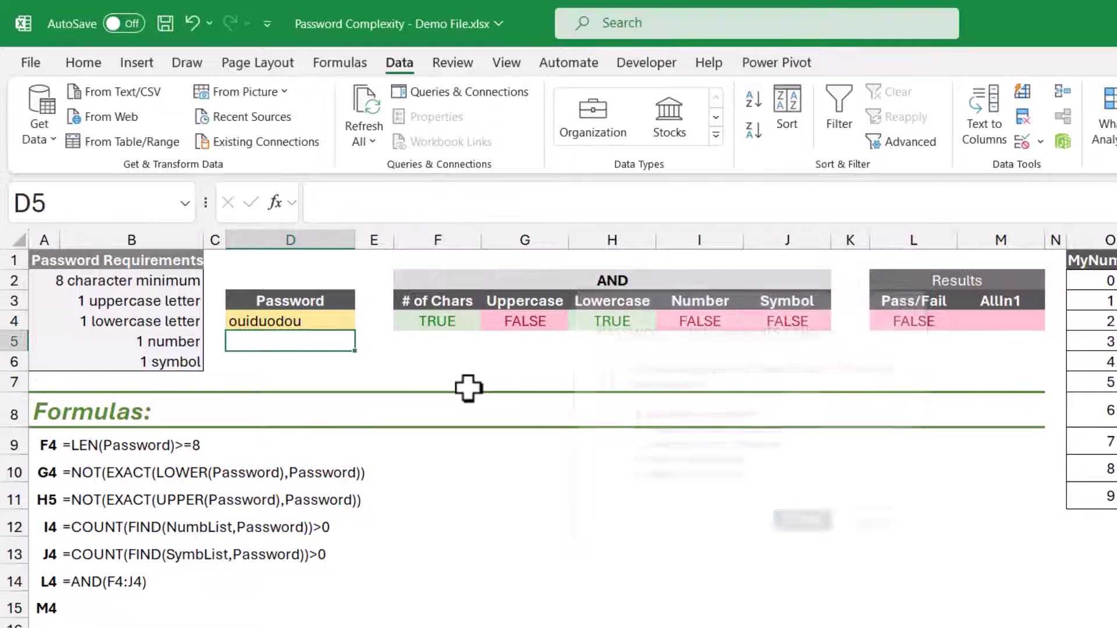
pyautogui.press('Up')
pyautogui.press('F2')
pyautogui.write('HG')
pyautogui.press('Return')
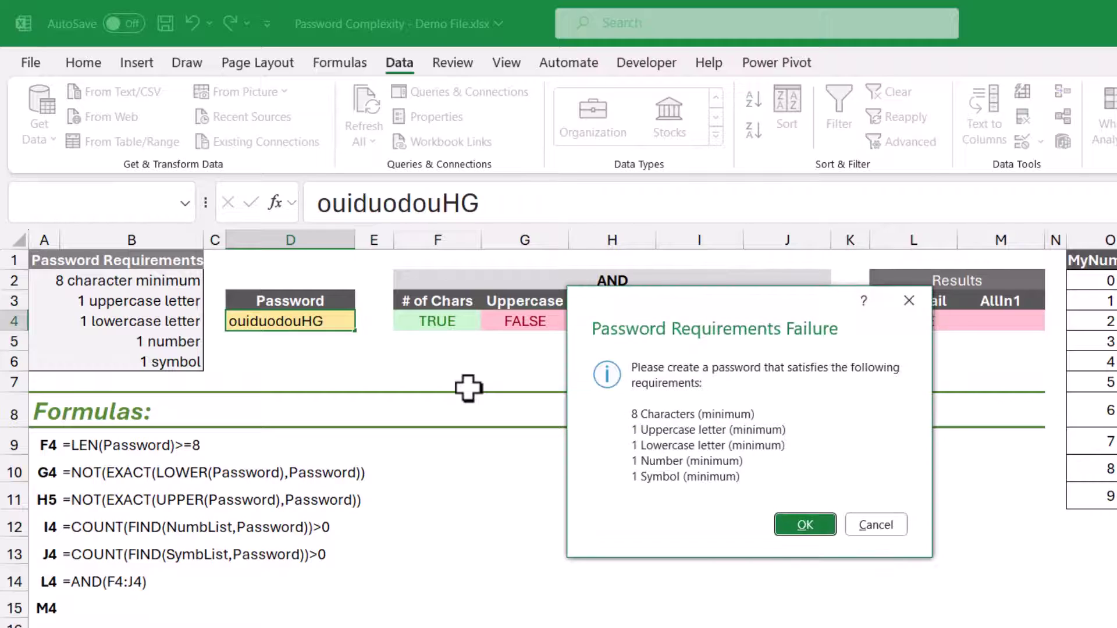
pyautogui.press('Return')
pyautogui.press('Up')
pyautogui.press('F2')
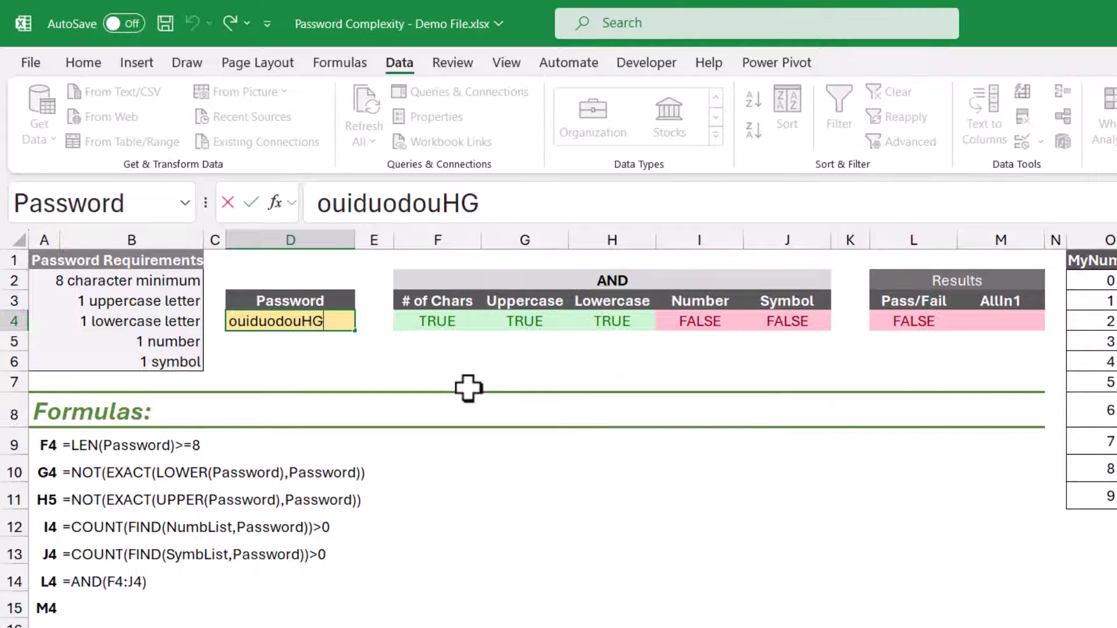
pyautogui.write('38')
pyautogui.press('Return')
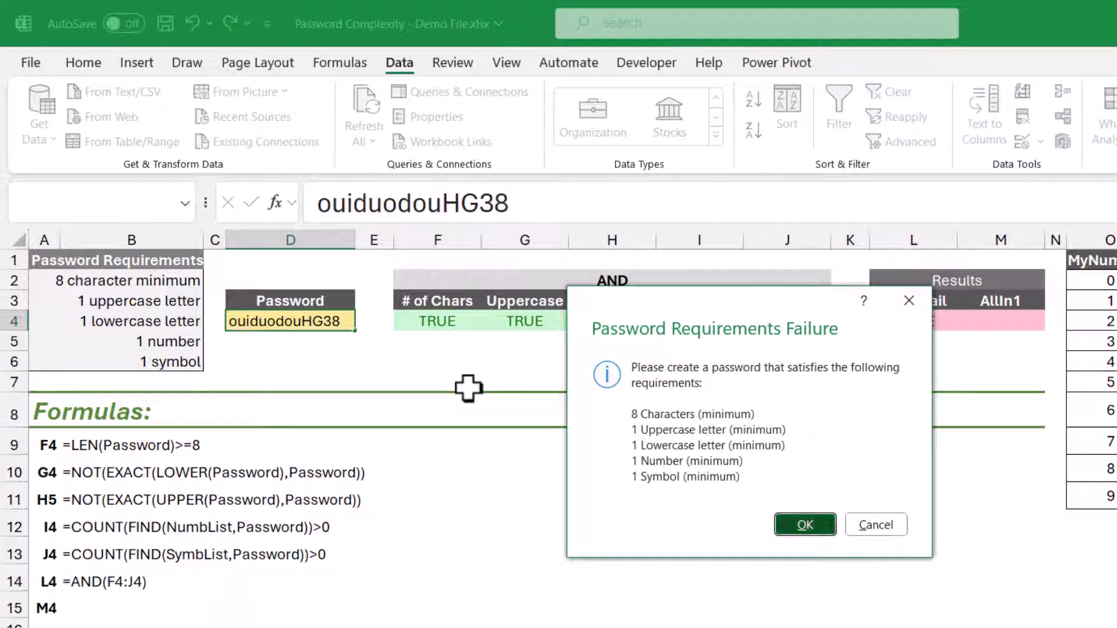
pyautogui.press('Return')
pyautogui.press('Up')
pyautogui.press('F2')
pyautogui.write('(*')
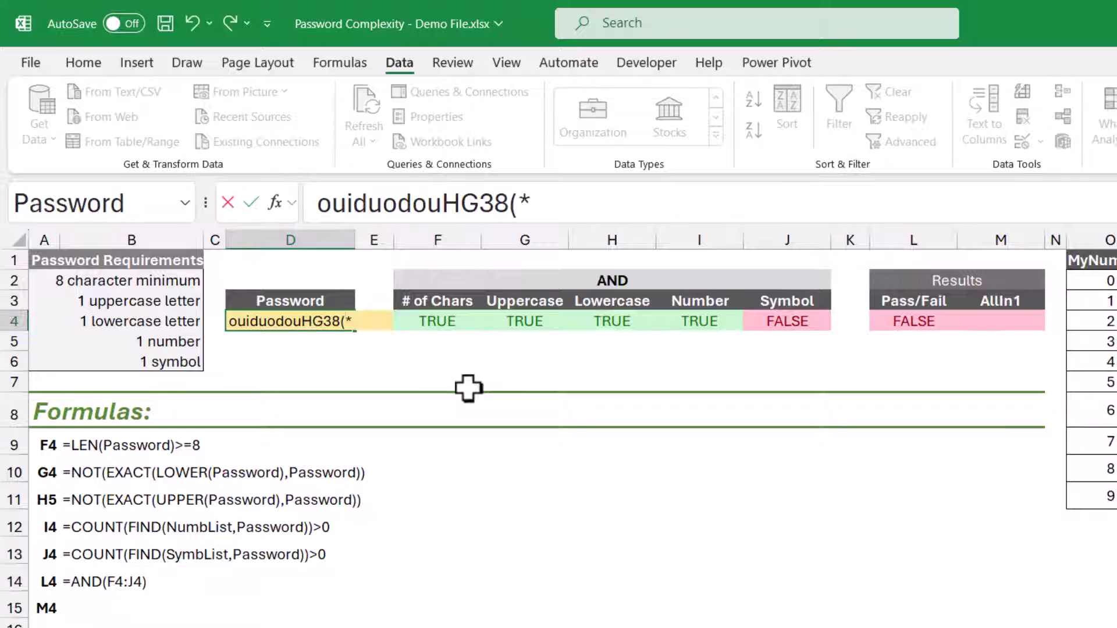
pyautogui.press('Return')
pyautogui.press('Up')
pyautogui.write('iusdfv')
pyautogui.press('Return')
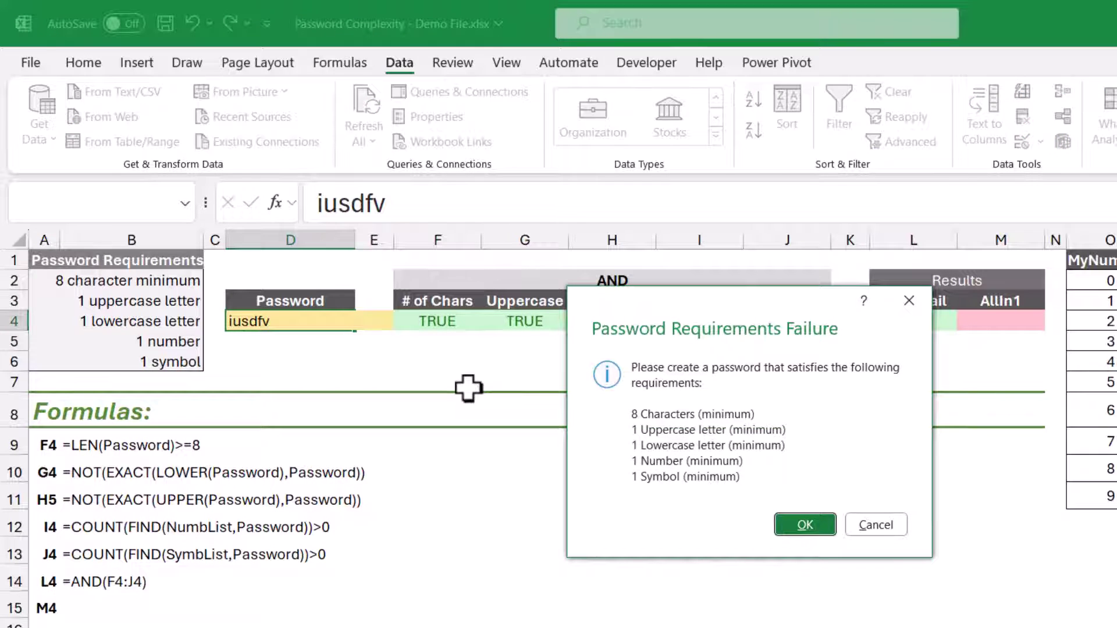
pyautogui.click(805, 525)
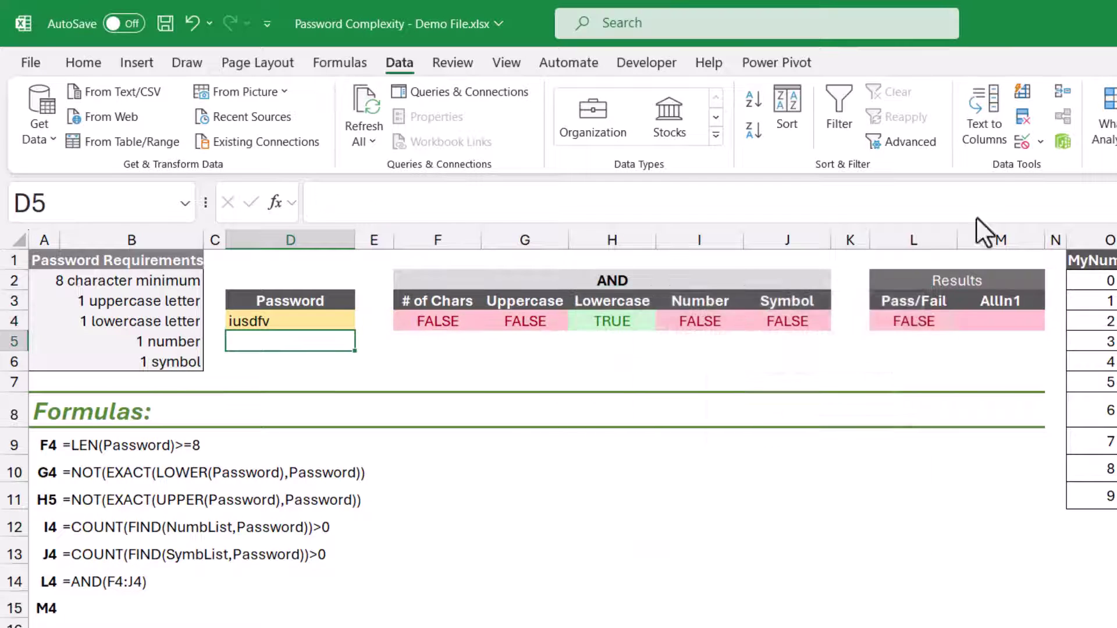
pyautogui.press('Up')
pyautogui.hotkey('alt', 'a')
pyautogui.press('v')
pyautogui.press('v')
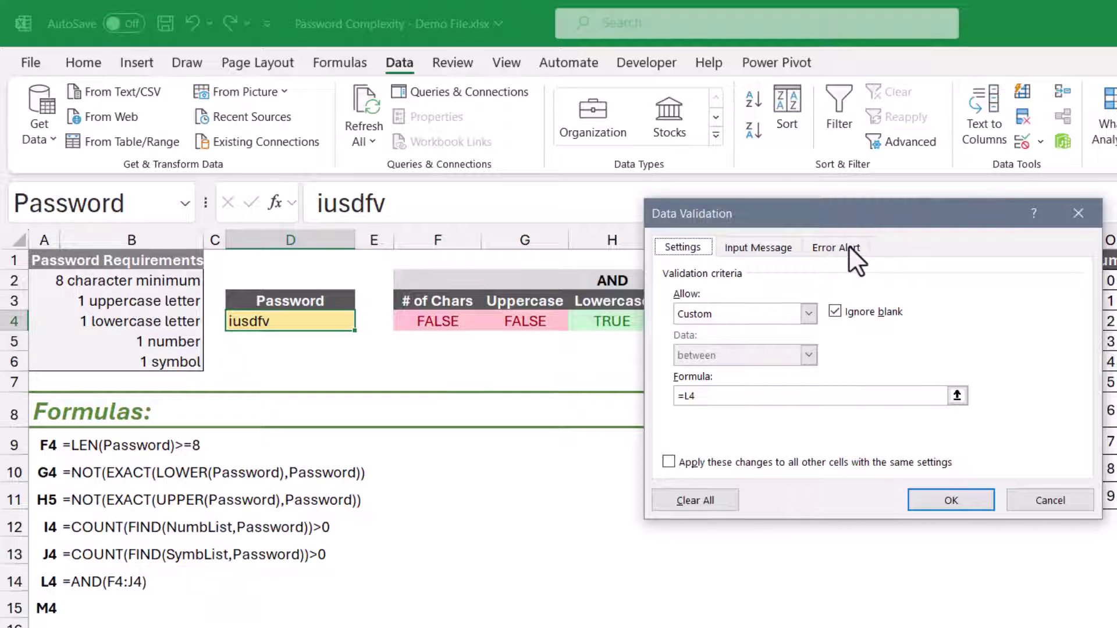
pyautogui.click(849, 247)
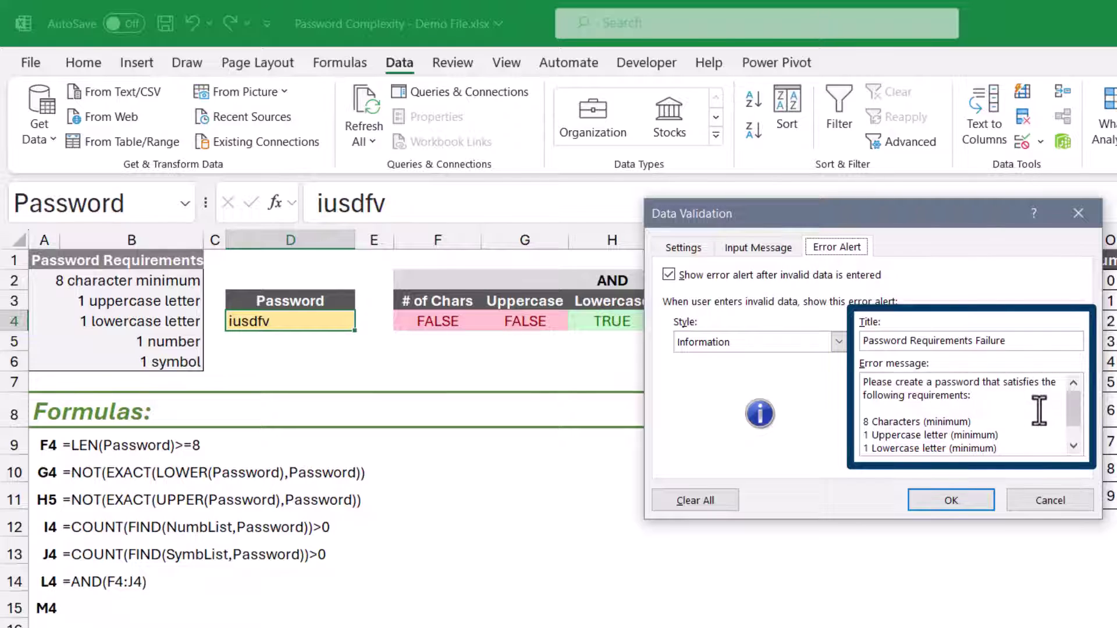
pyautogui.click(974, 501)
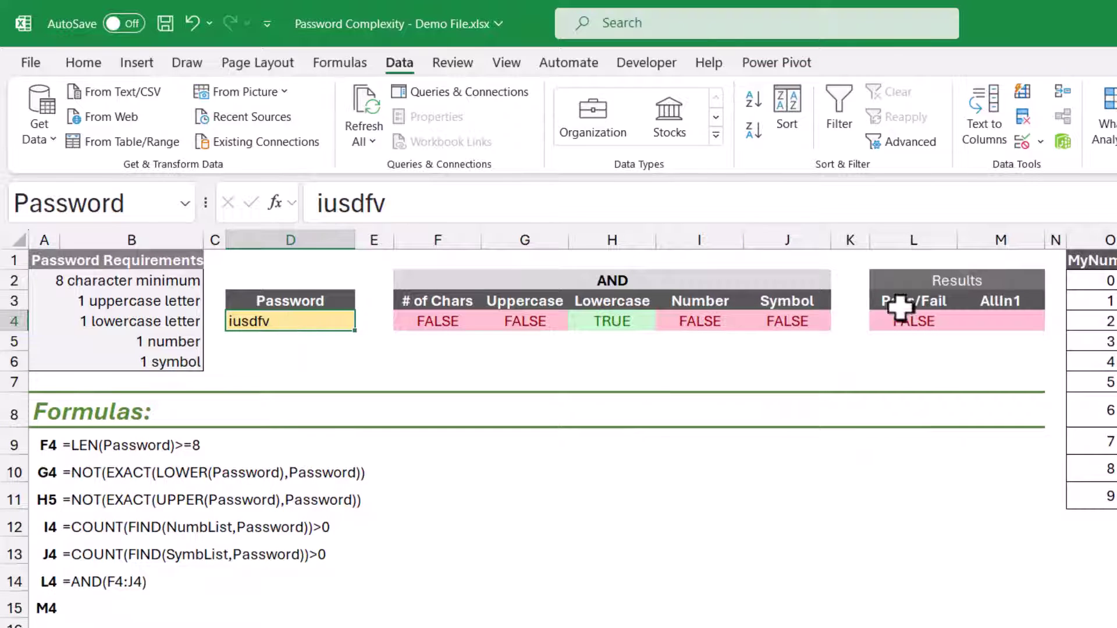
pyautogui.click(914, 321)
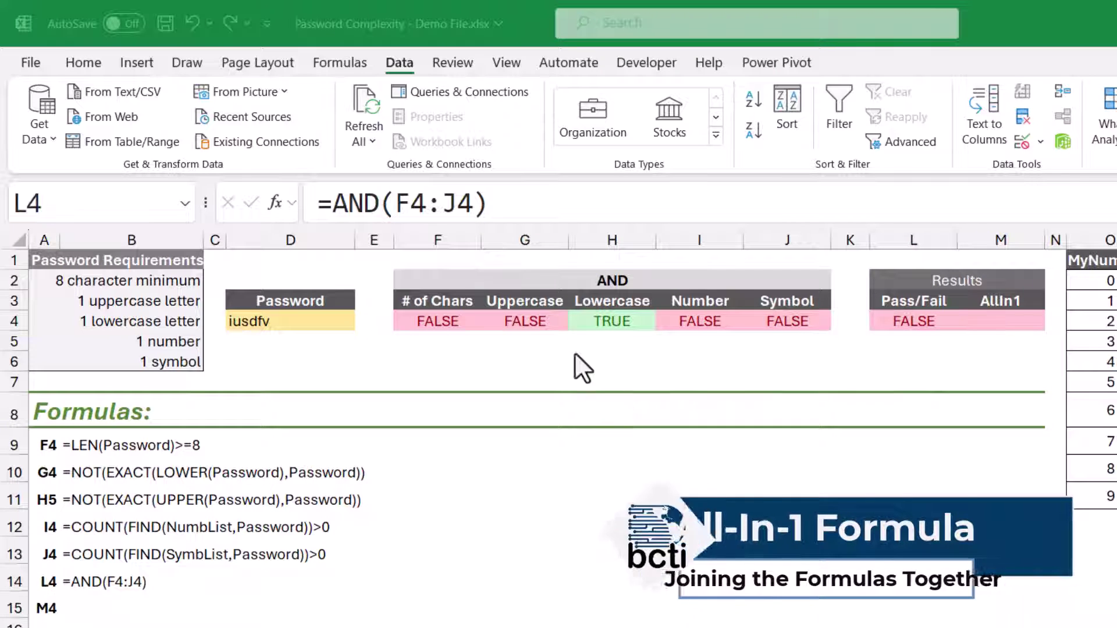
pyautogui.moveTo(442, 240); pyautogui.dragTo(885, 286)
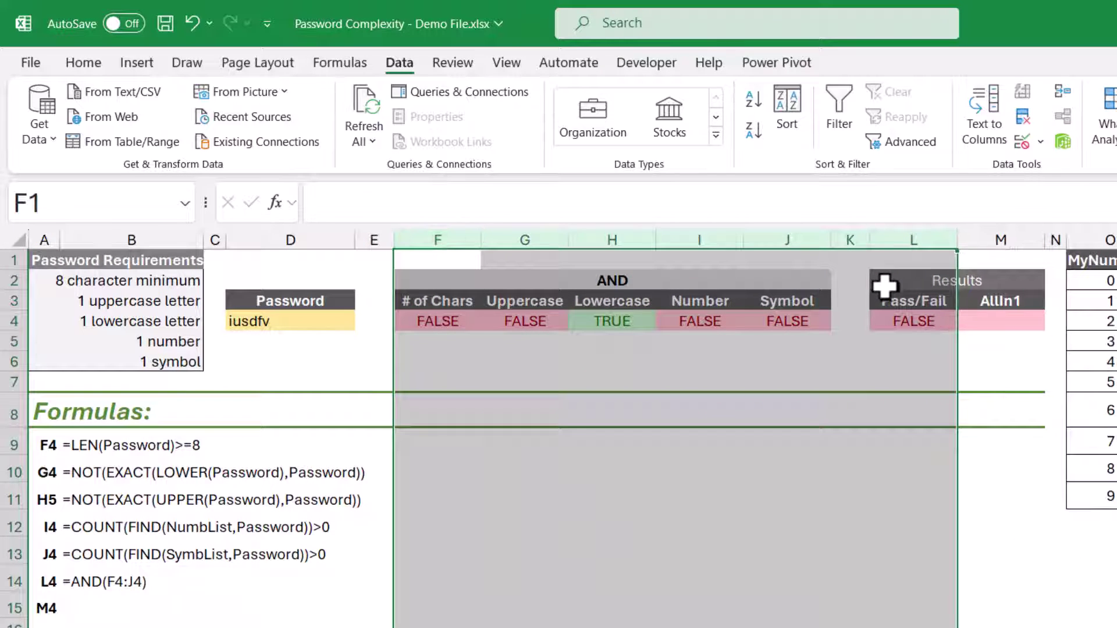
pyautogui.click(457, 325)
pyautogui.click(528, 320)
pyautogui.click(597, 320)
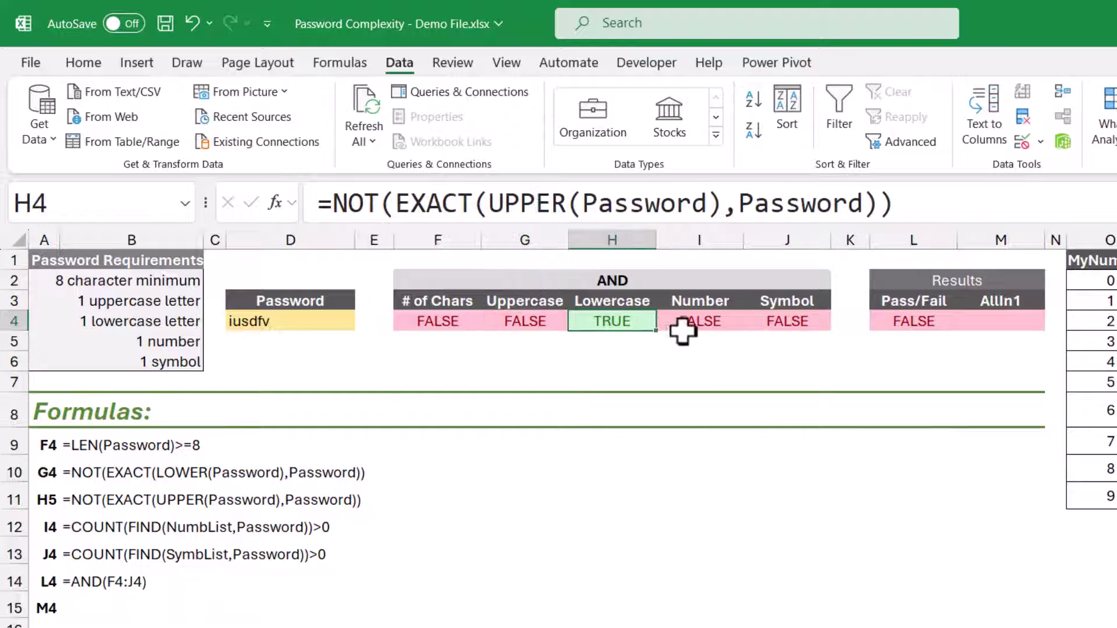
pyautogui.click(711, 324)
pyautogui.click(794, 321)
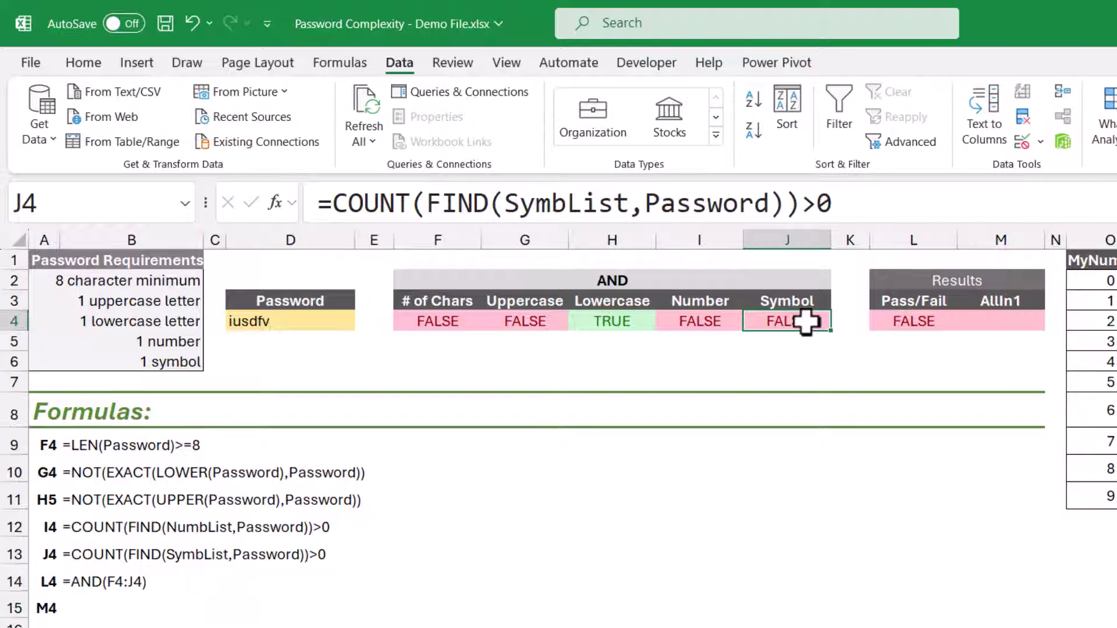
pyautogui.moveTo(437, 240); pyautogui.dragTo(958, 263)
pyautogui.click(989, 324)
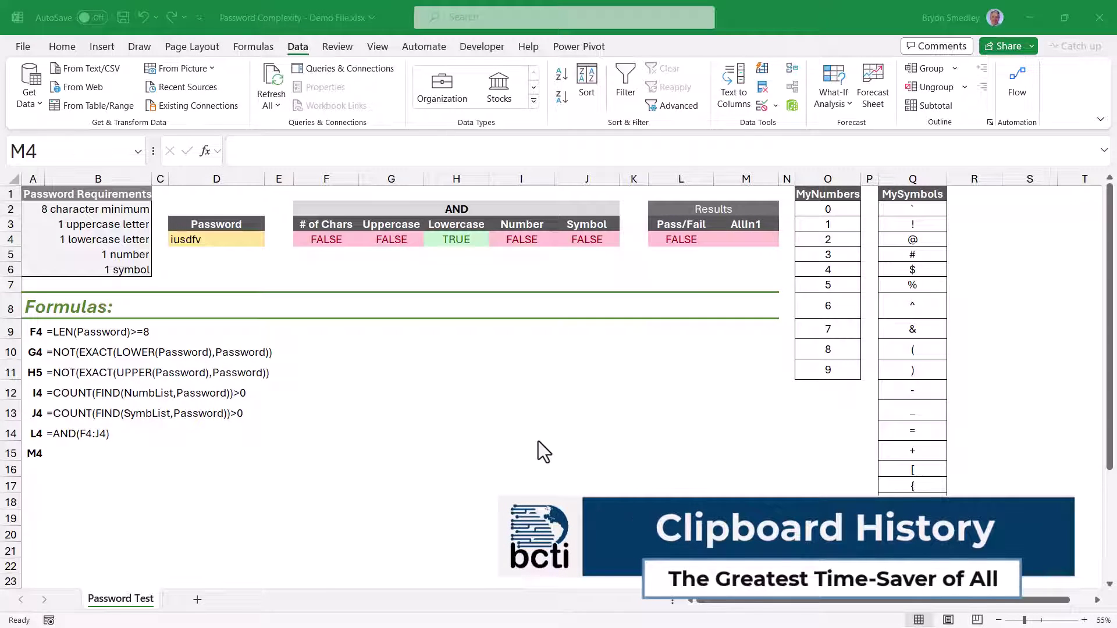
# Step: Switch Clipboard history On via the 'clip' search in Settings, then minimize Settings
pyautogui.press('super')
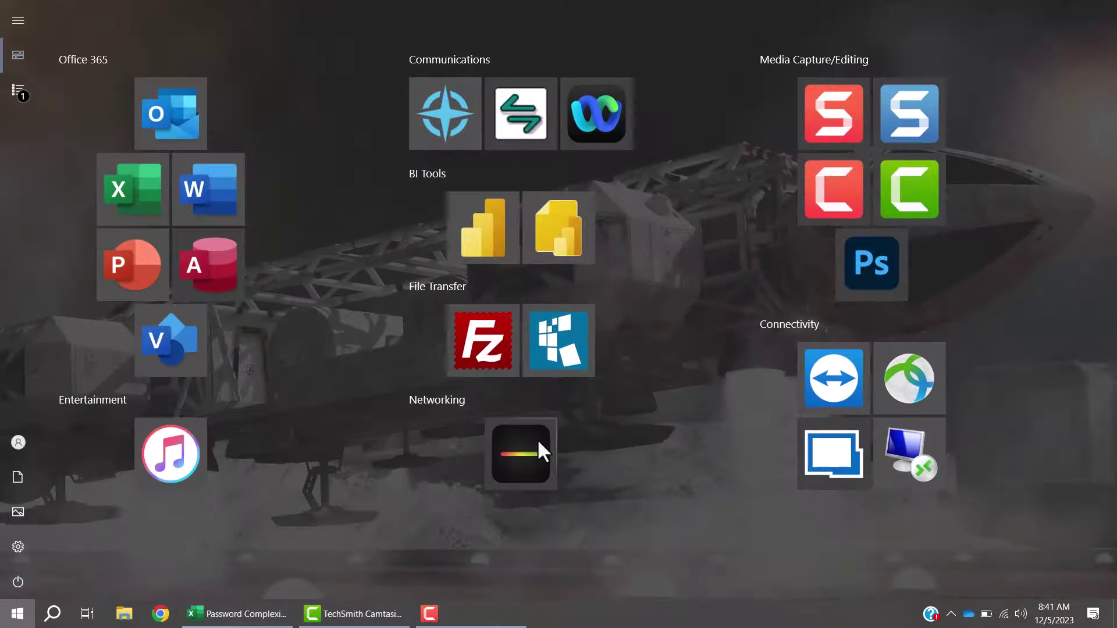
pyautogui.write('clip')
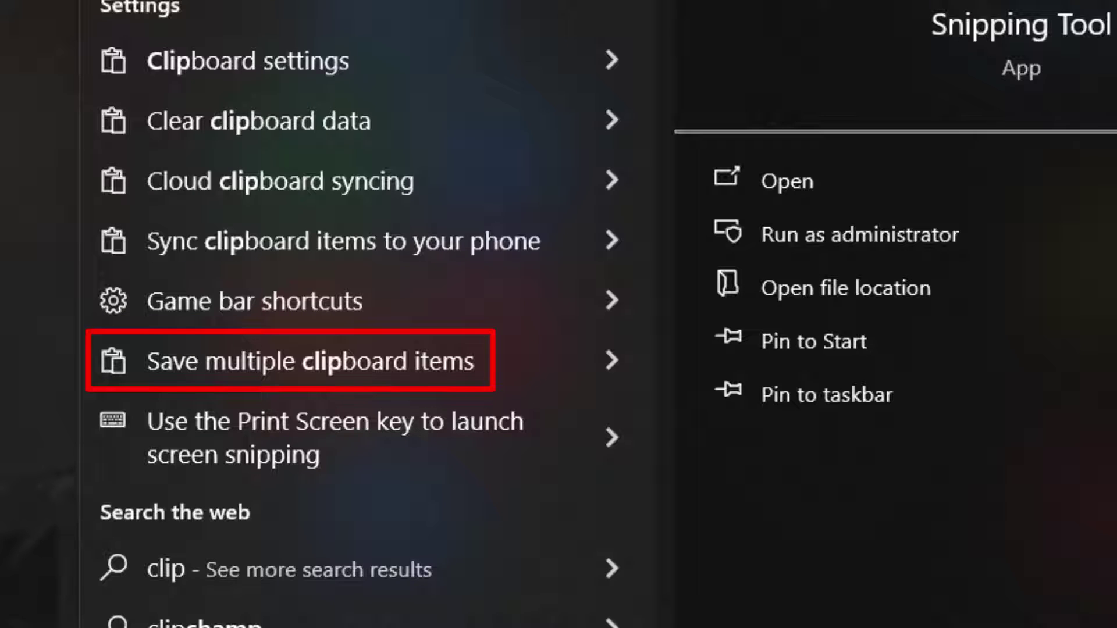
pyautogui.click(456, 379)
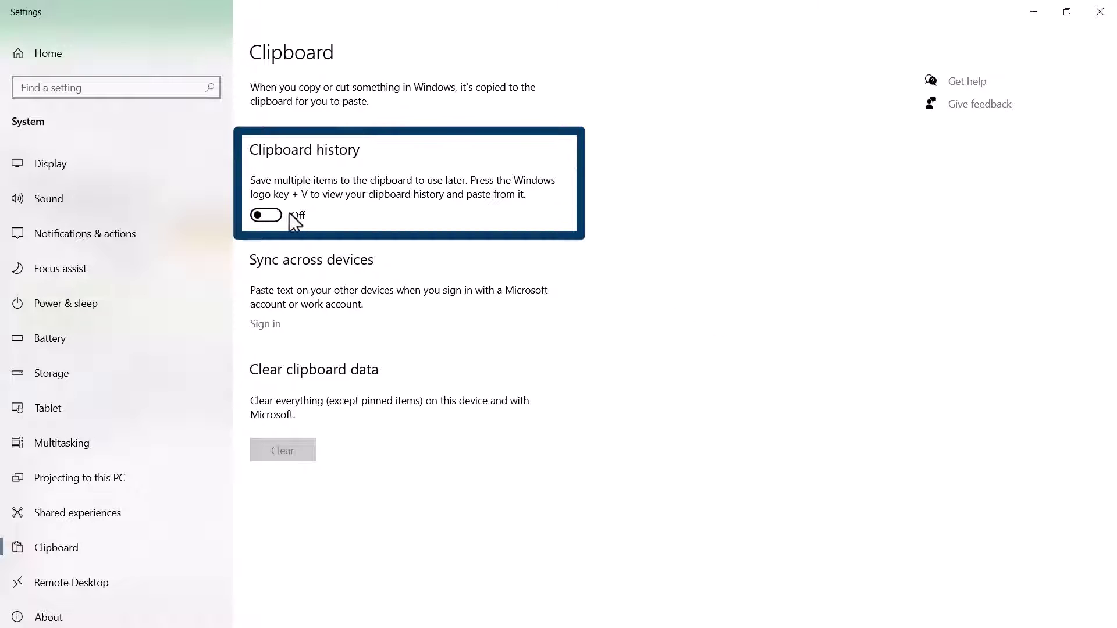
pyautogui.click(267, 214)
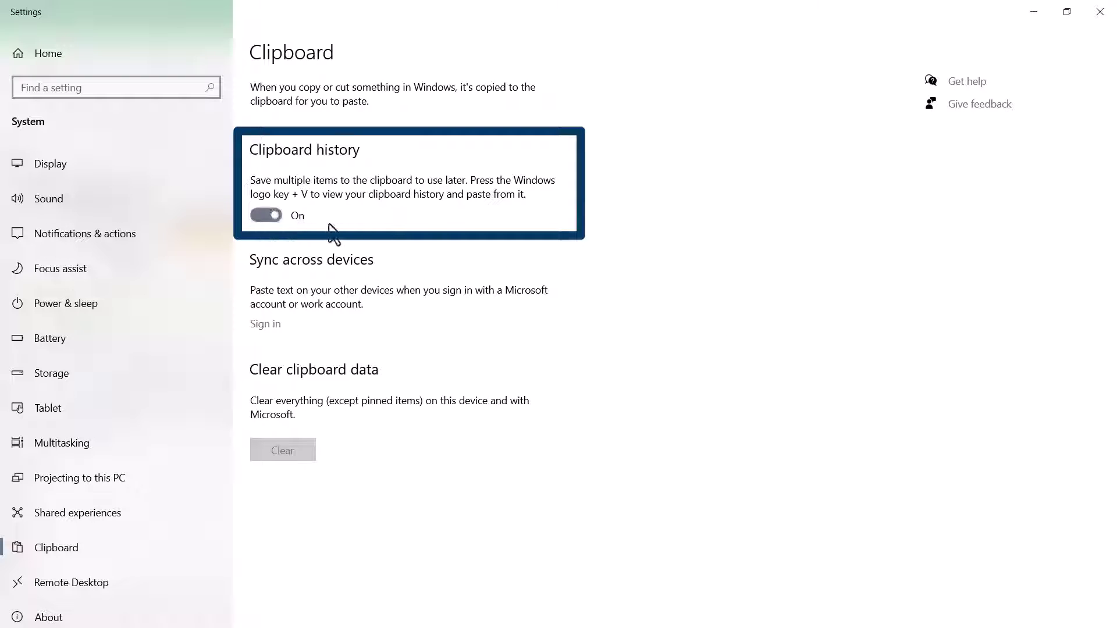
pyautogui.click(1033, 12)
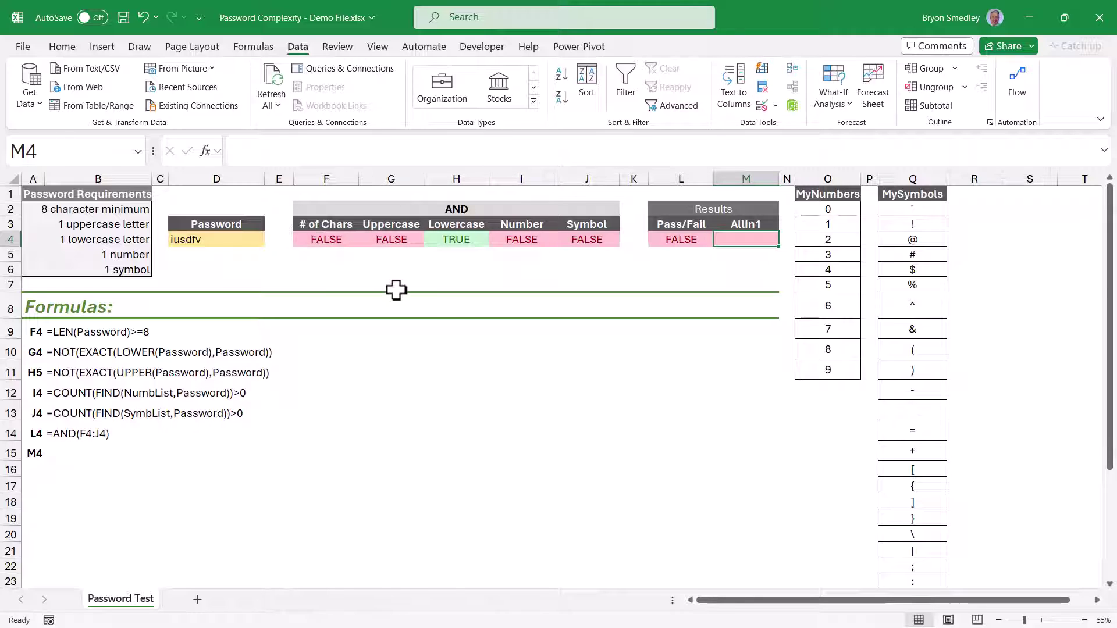
# Step: Copy F4's LEN(Password)>=8 check, without its equals sign, into clipboard history
pyautogui.click(456, 369)
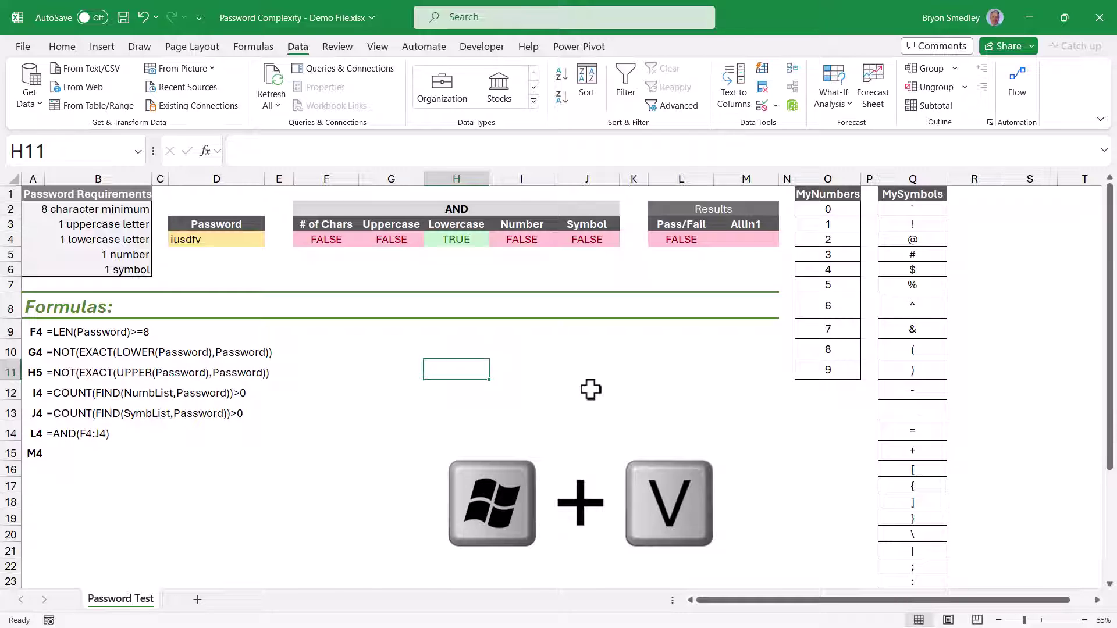
pyautogui.press('super+v')
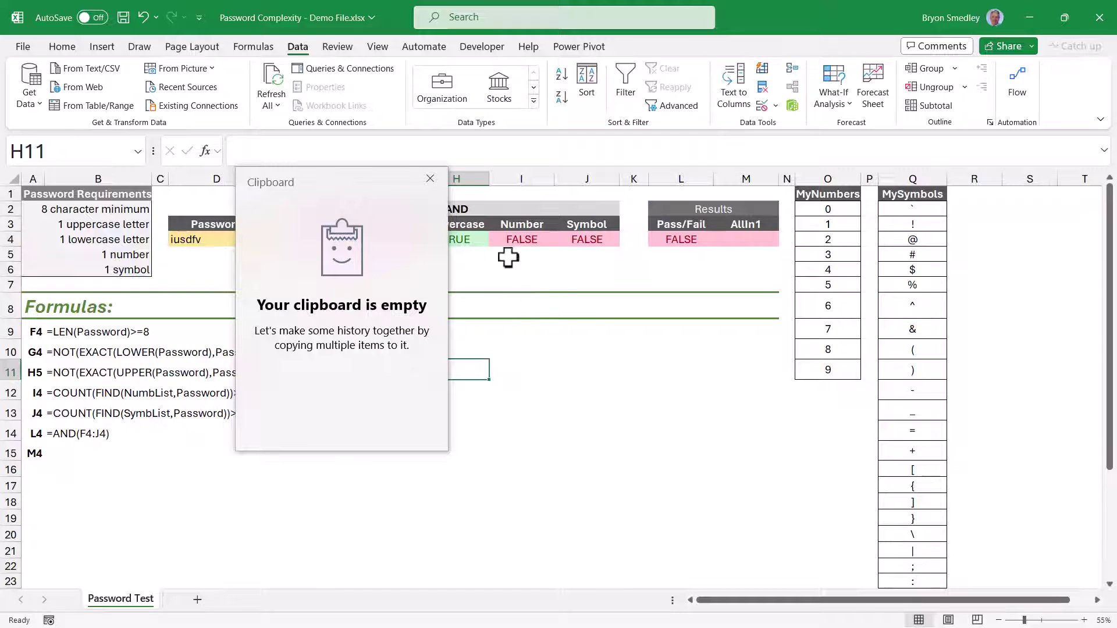
pyautogui.click(430, 178)
pyautogui.click(326, 239)
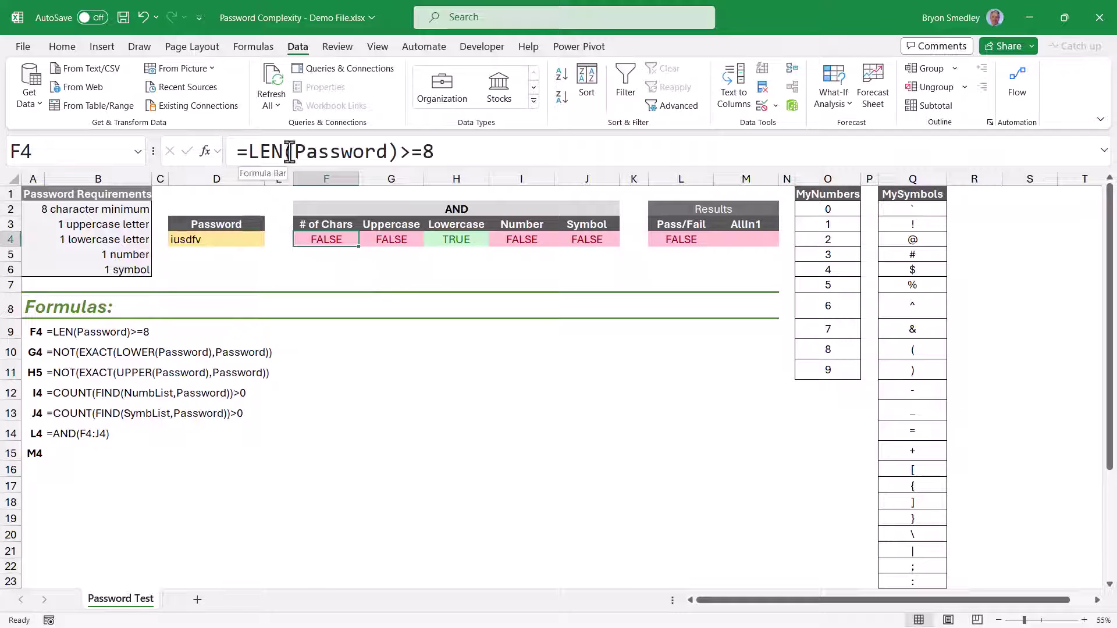
pyautogui.moveTo(249, 152); pyautogui.dragTo(452, 155)
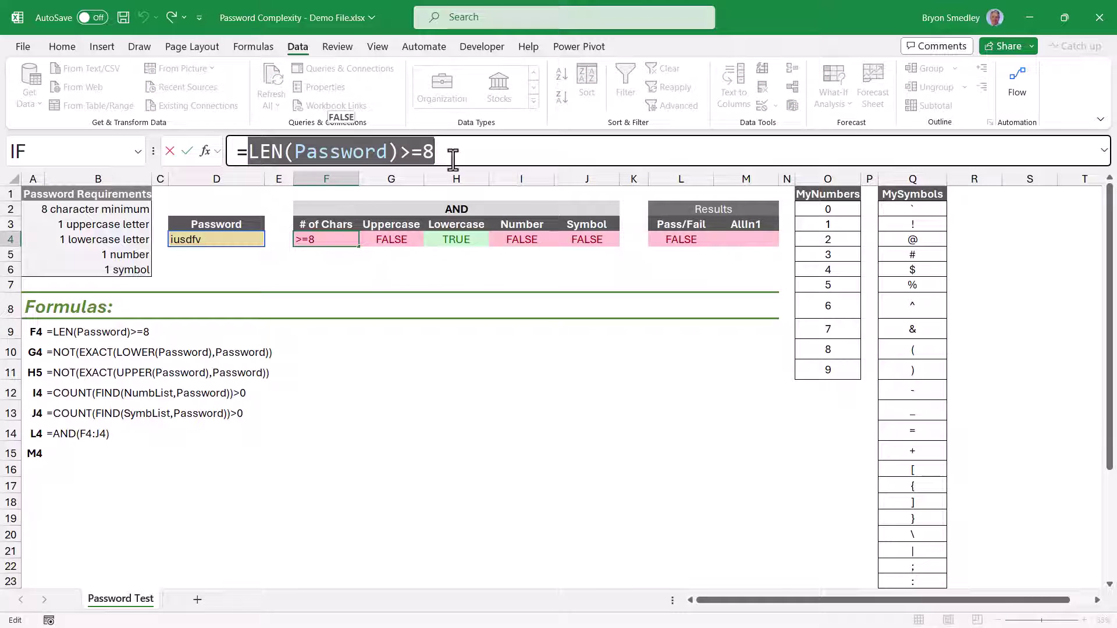
pyautogui.hotkey('ctrl', 'c')
pyautogui.press('Escape')
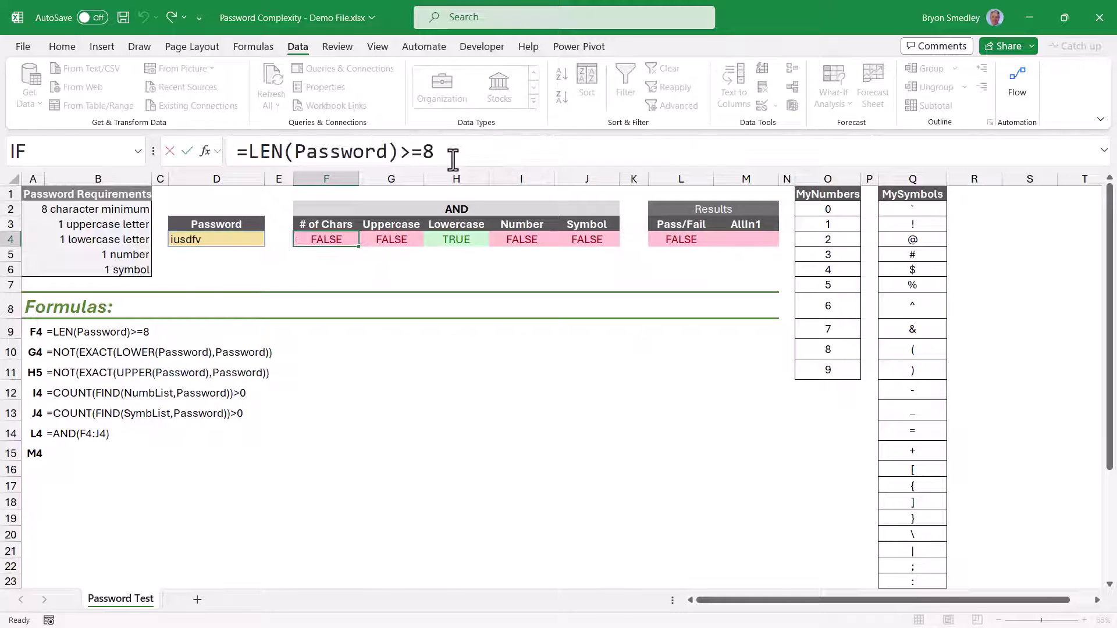
pyautogui.press('super+v')
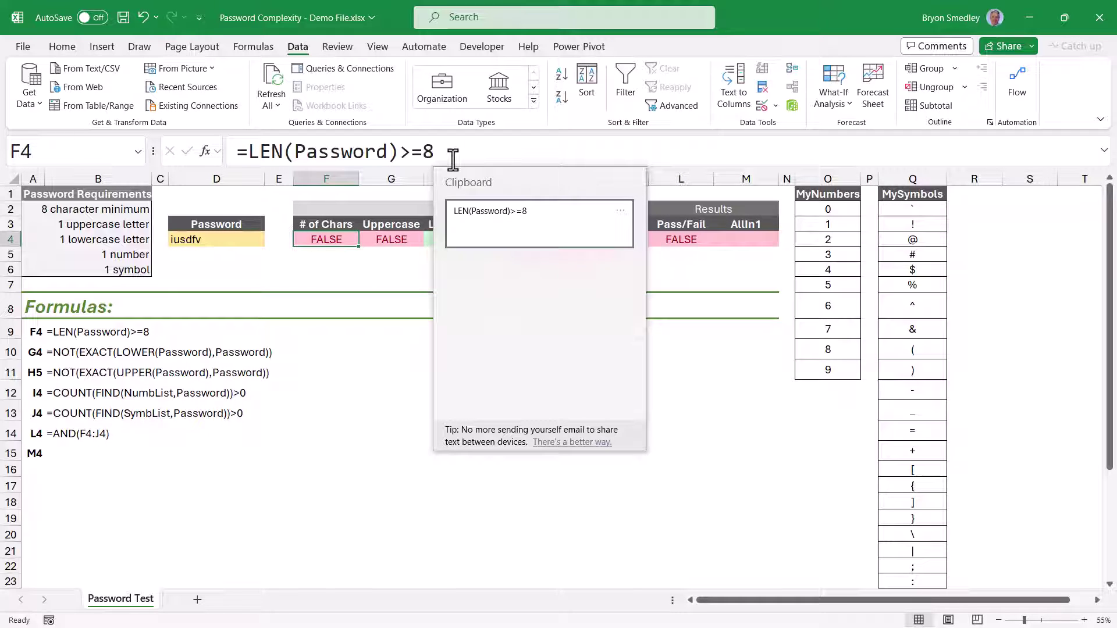
pyautogui.press('Escape')
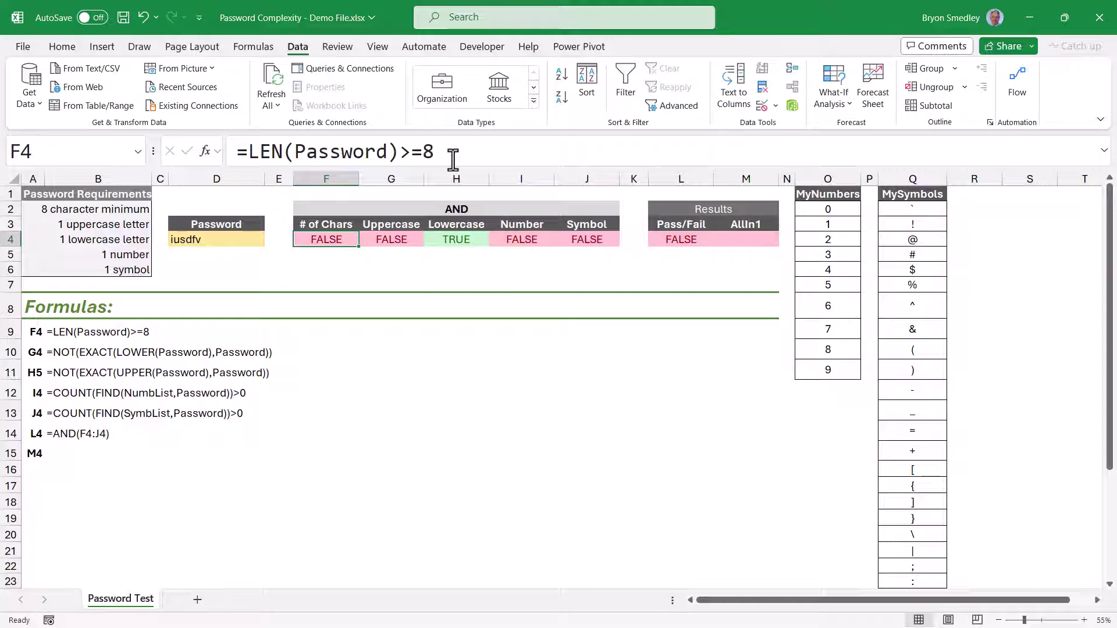
# Step: Copy the G4 and H4 check formulas, without equals signs, to the clipboard
pyautogui.click(392, 240)
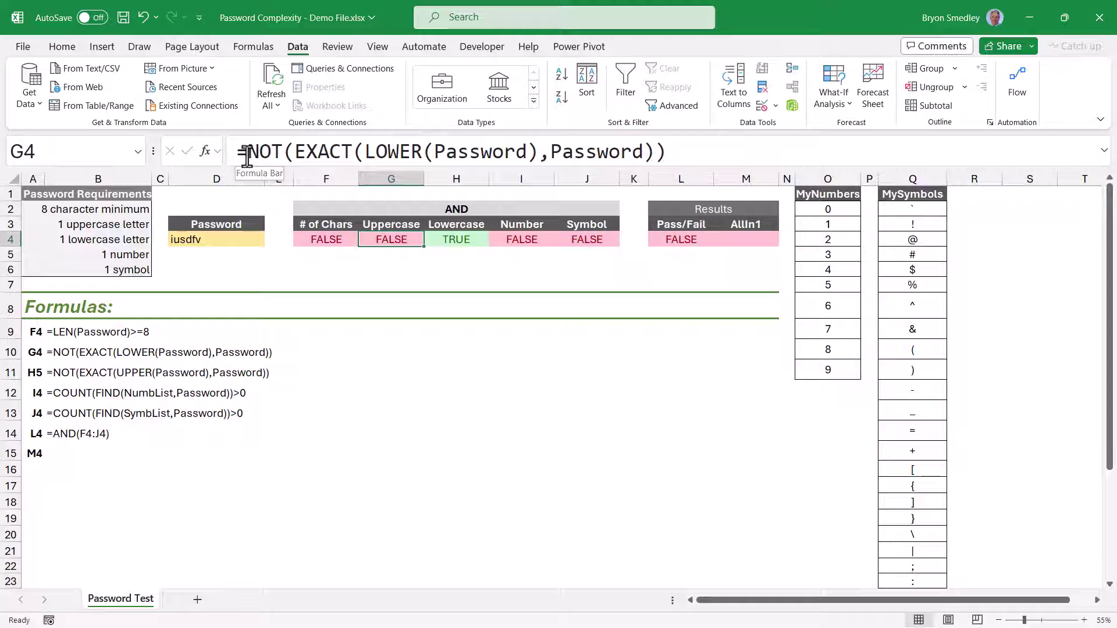
pyautogui.moveTo(247, 156); pyautogui.dragTo(731, 155)
pyautogui.hotkey('ctrl', 'c')
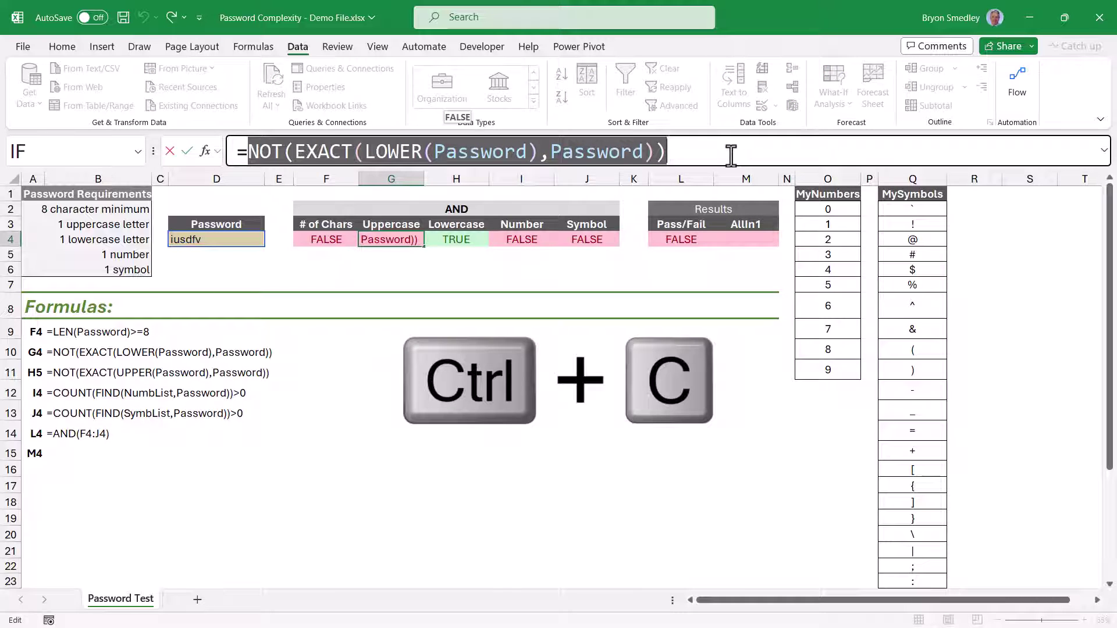
pyautogui.press('Escape')
pyautogui.press('super+v')
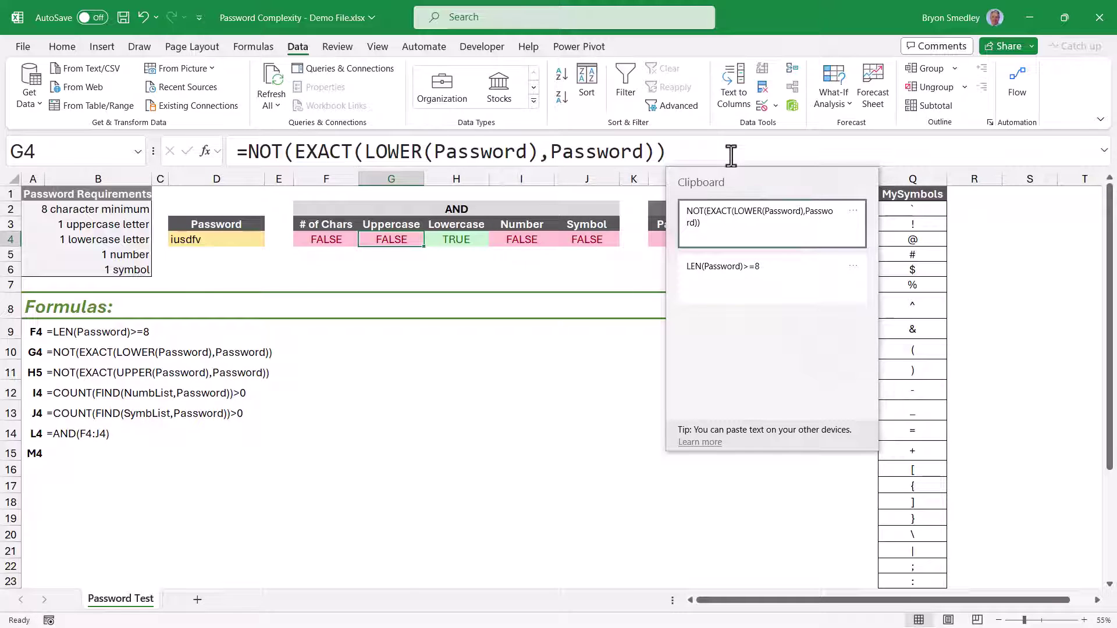
pyautogui.click(454, 240)
pyautogui.moveTo(247, 152); pyautogui.dragTo(716, 180)
pyautogui.hotkey('ctrl', 'c')
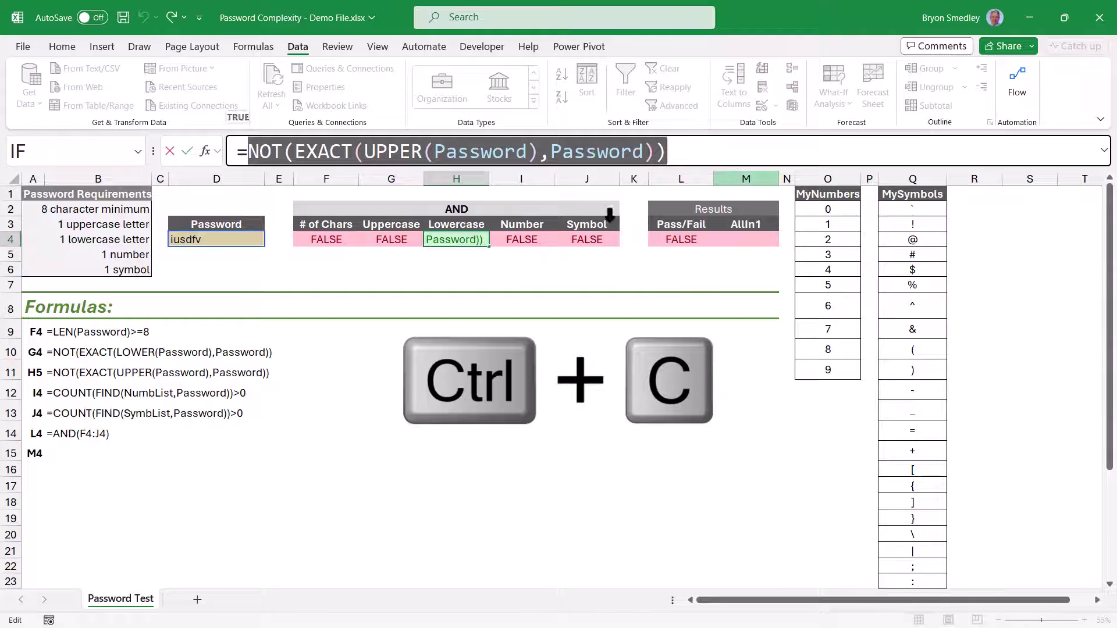
pyautogui.press('Escape')
# Step: Copy the I4 and J4 check formulas and display all five in clipboard history
pyautogui.click(522, 239)
pyautogui.moveTo(248, 153); pyautogui.dragTo(685, 164)
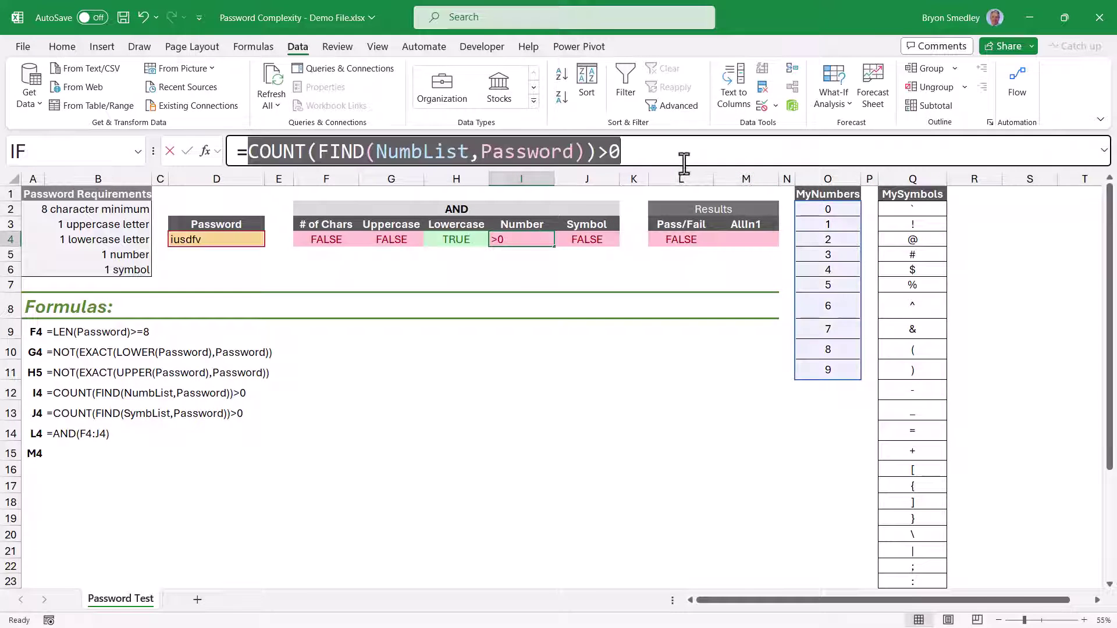
pyautogui.hotkey('ctrl', 'c')
pyautogui.press('Escape')
pyautogui.click(588, 240)
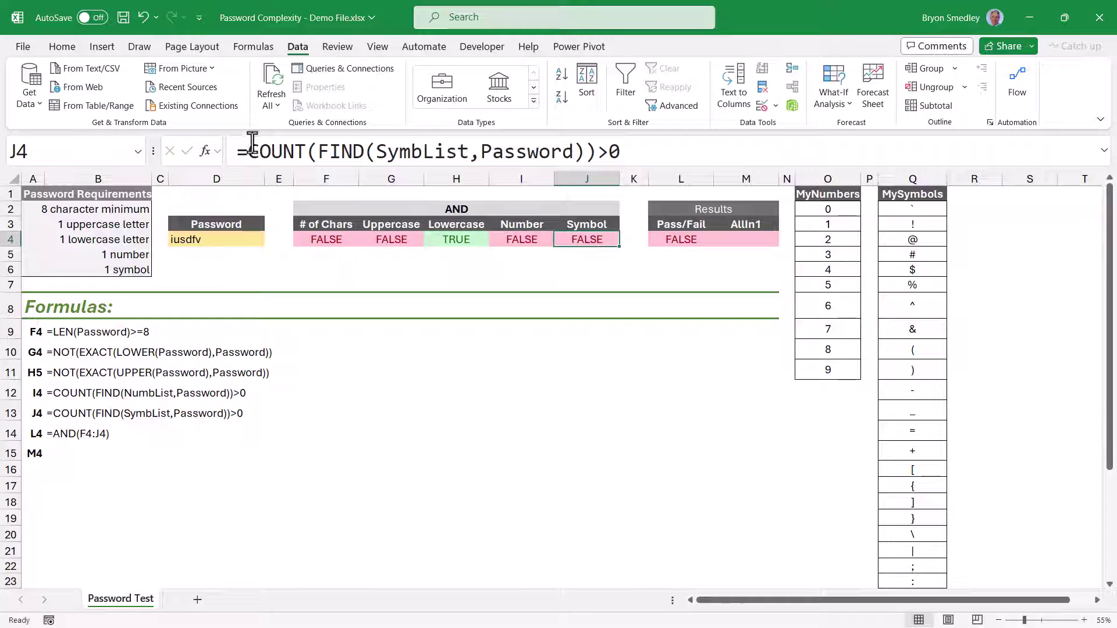
pyautogui.moveTo(249, 152); pyautogui.dragTo(825, 162)
pyautogui.hotkey('ctrl', 'c')
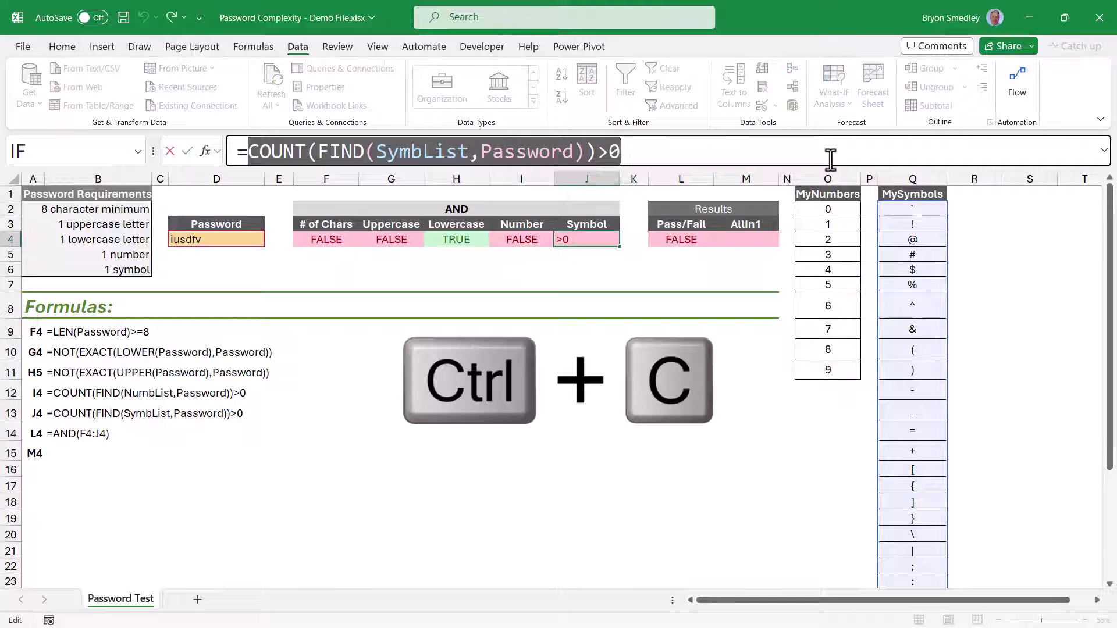
pyautogui.press('Escape')
pyautogui.click(521, 370)
pyautogui.press('super+v')
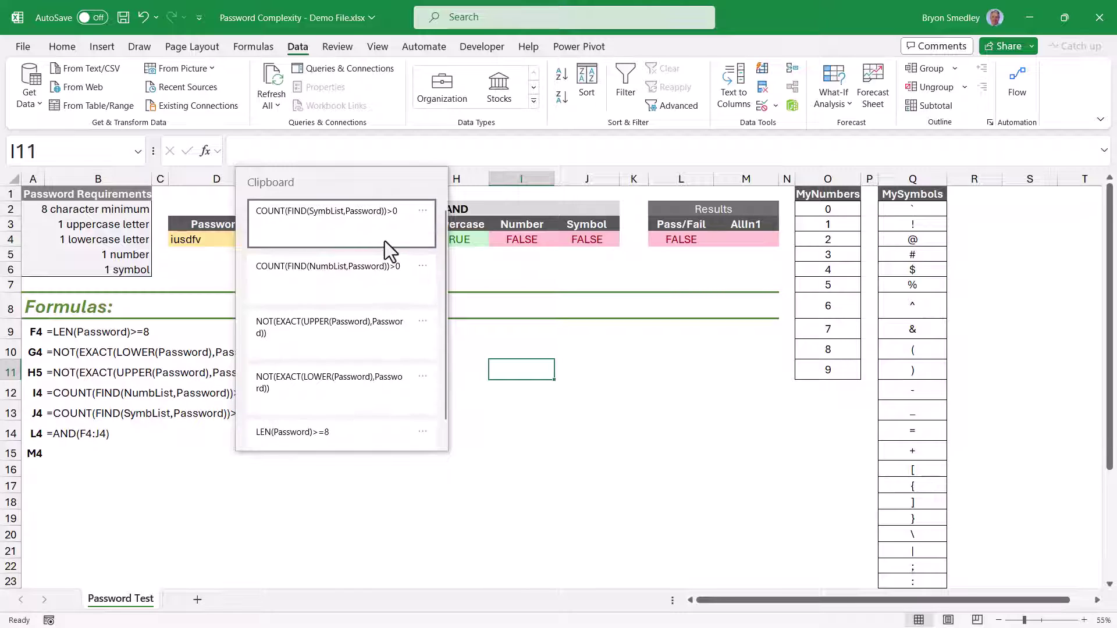
# Step: Scroll the clipboard history to review the five copied check formulas
pyautogui.scroll(1, 385, 249)
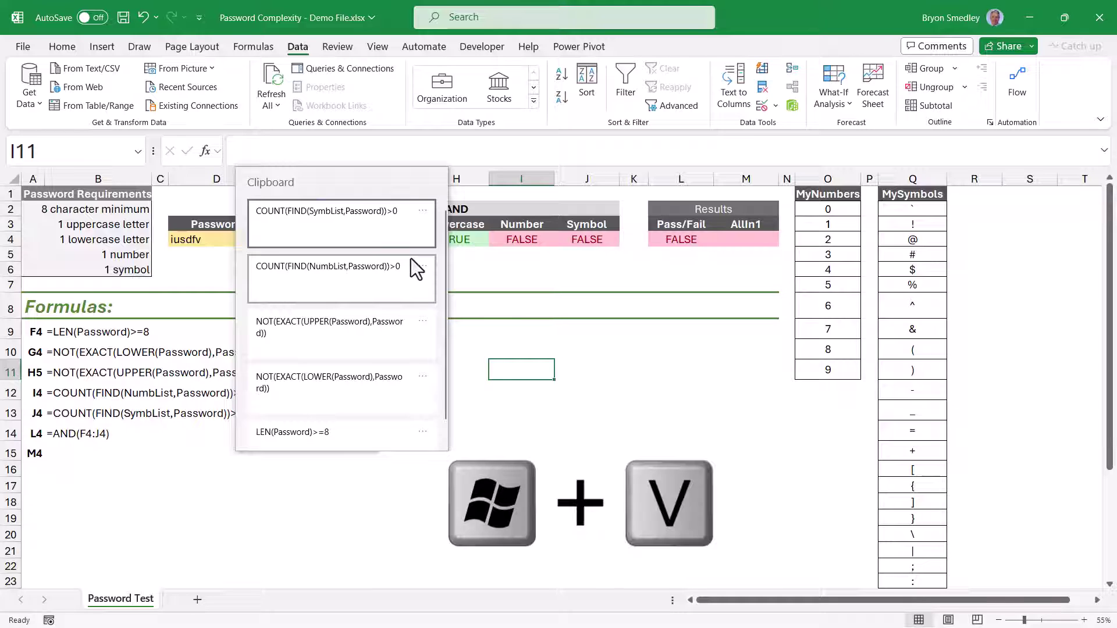
# Step: Start M4 as =AND( with the pasted length and lowercase checks
pyautogui.click(746, 241)
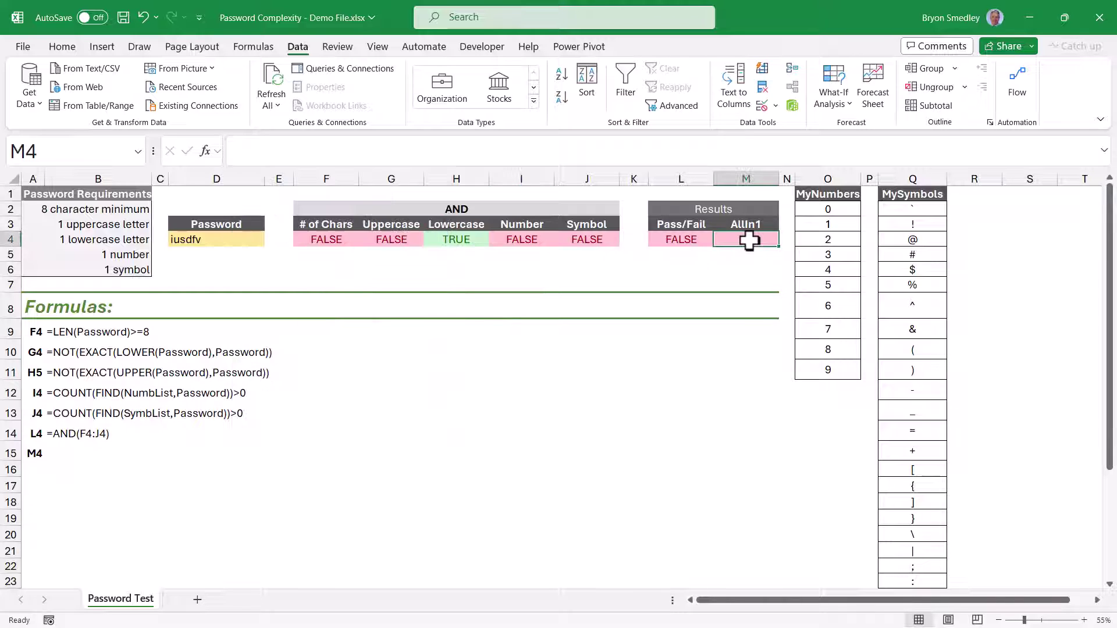
pyautogui.click(679, 239)
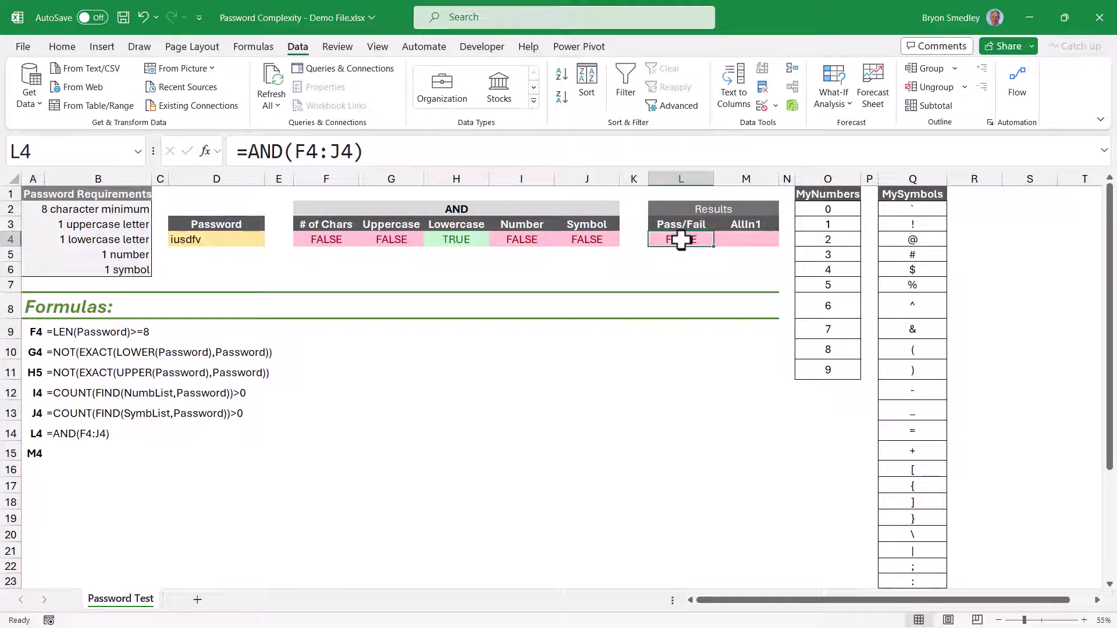
pyautogui.press('Right')
pyautogui.click(414, 149)
pyautogui.write('=A')
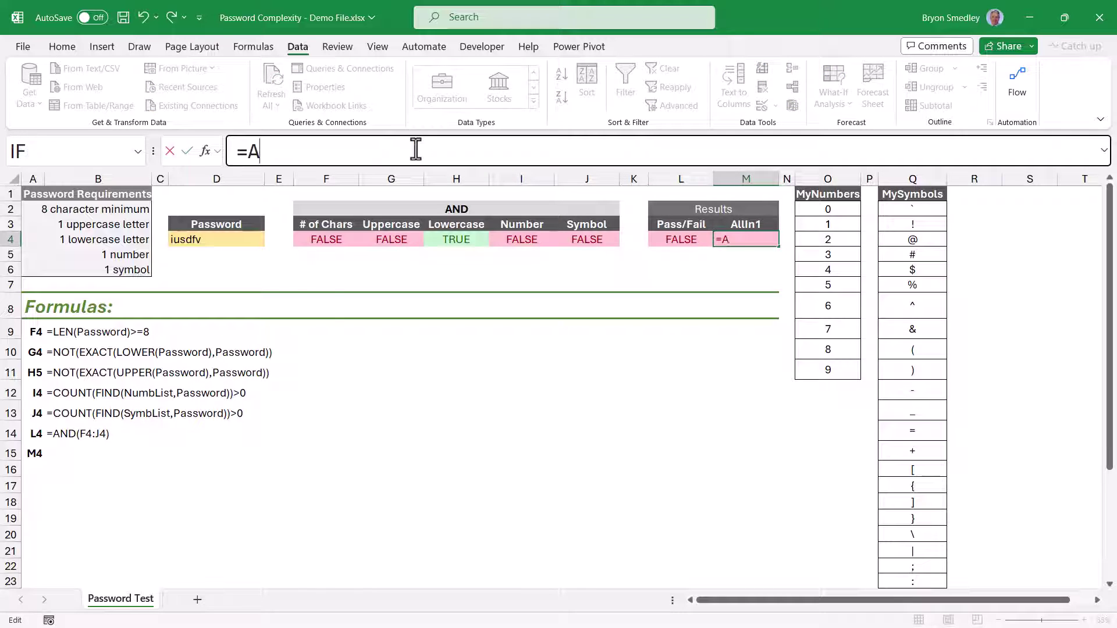
pyautogui.write('ND(')
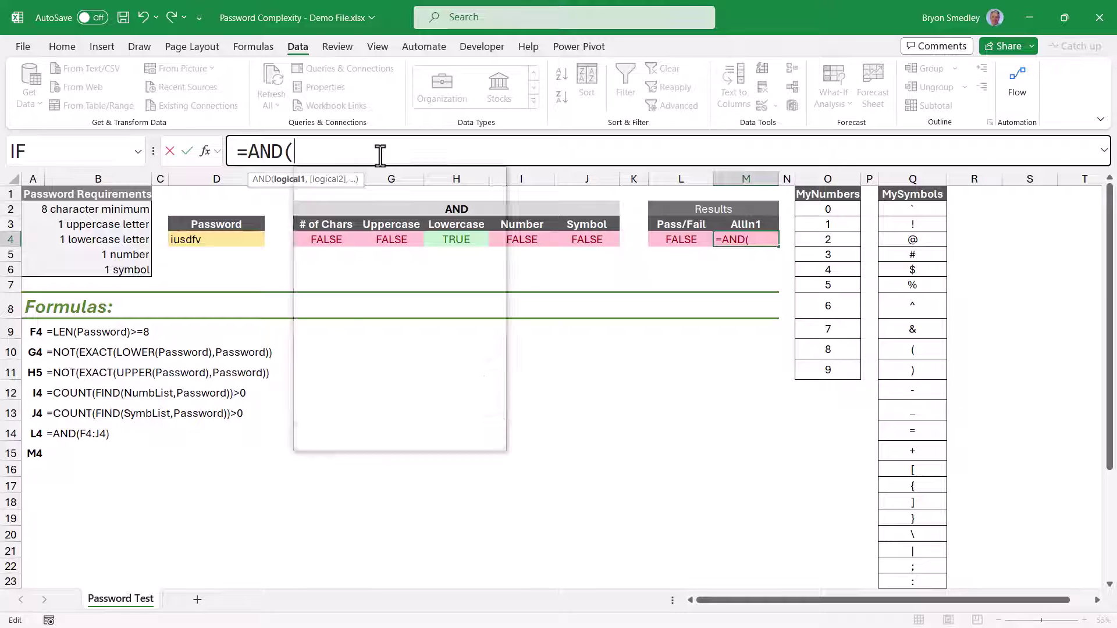
pyautogui.scroll(-1, 392, 317)
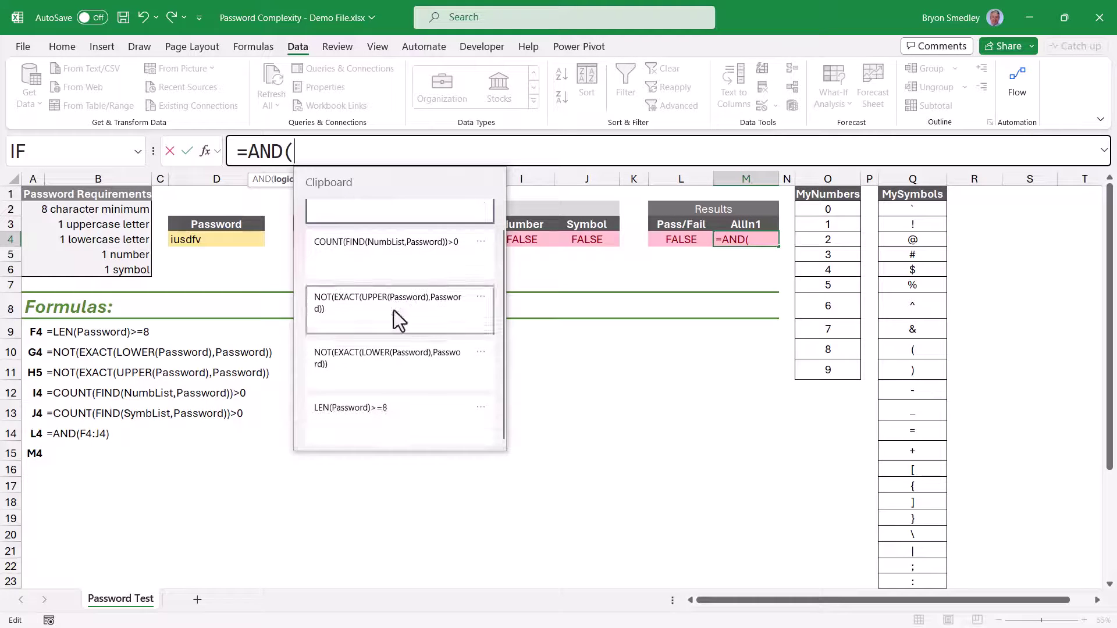
pyautogui.click(386, 413)
pyautogui.write(',')
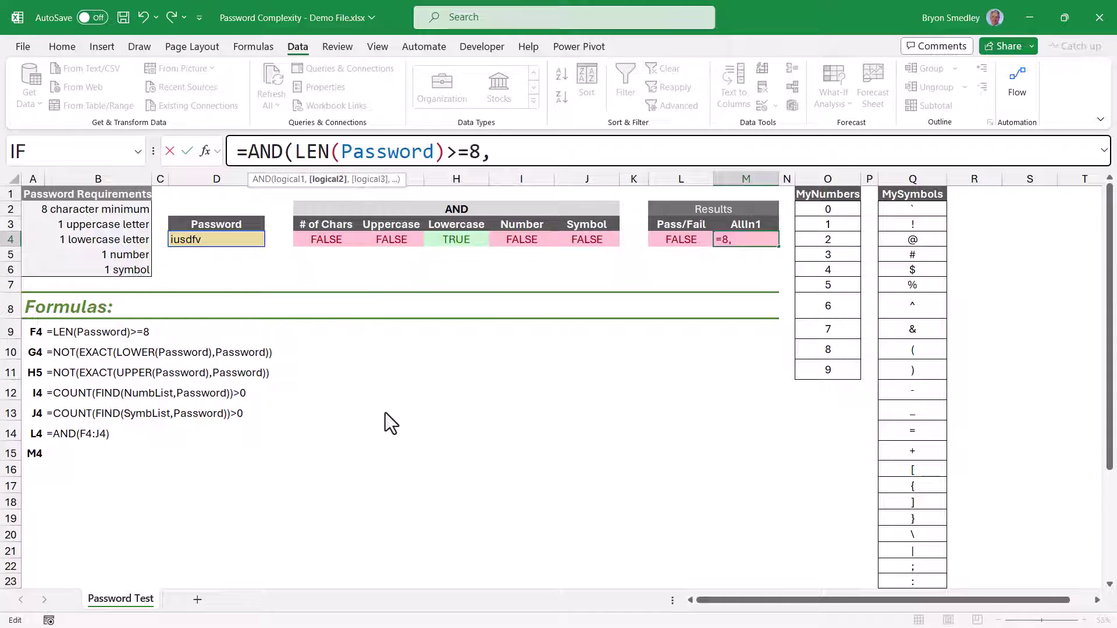
pyautogui.press('super+v')
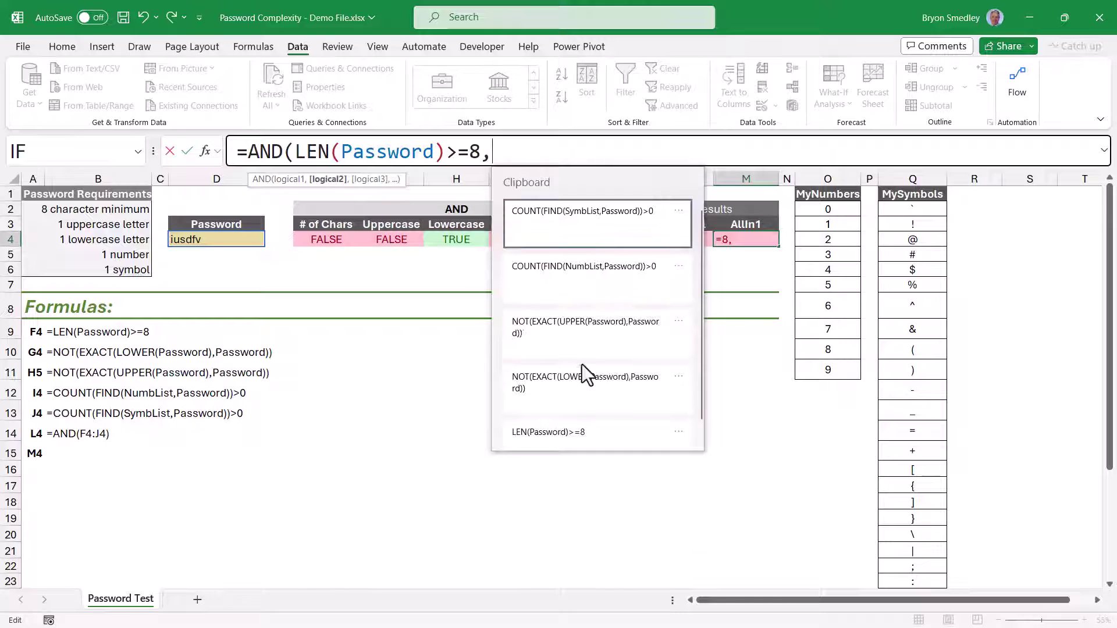
pyautogui.scroll(-1, 587, 366)
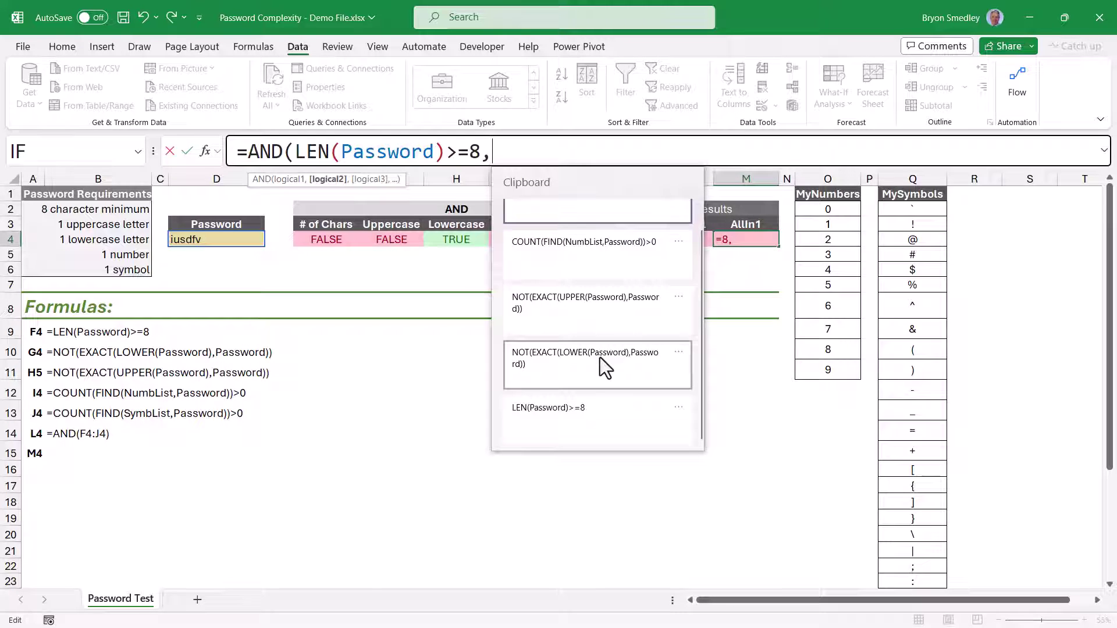
pyautogui.click(600, 357)
pyautogui.write(',Password)),')
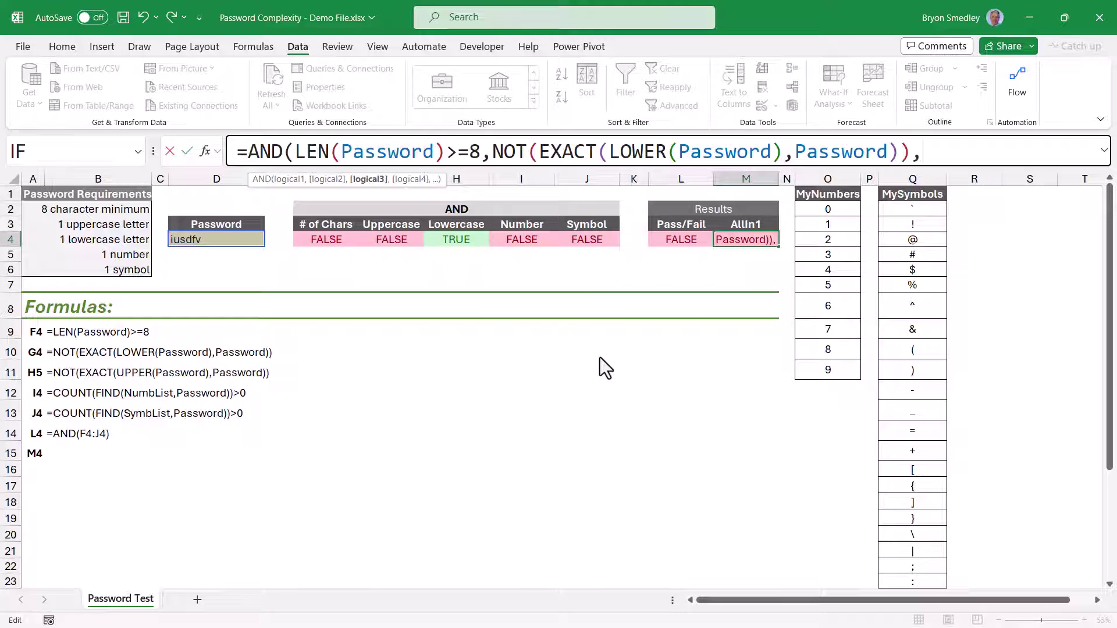
# Step: Add the uppercase, number and symbol checks, close the parenthesis and commit M4
pyautogui.press('super+v')
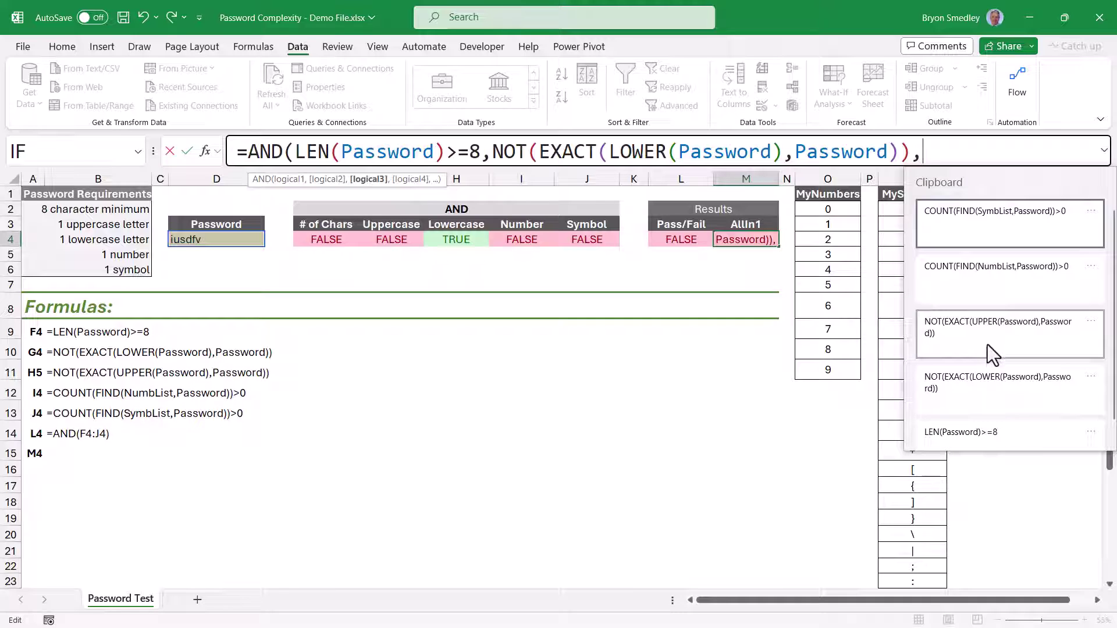
pyautogui.click(989, 341)
pyautogui.write(',')
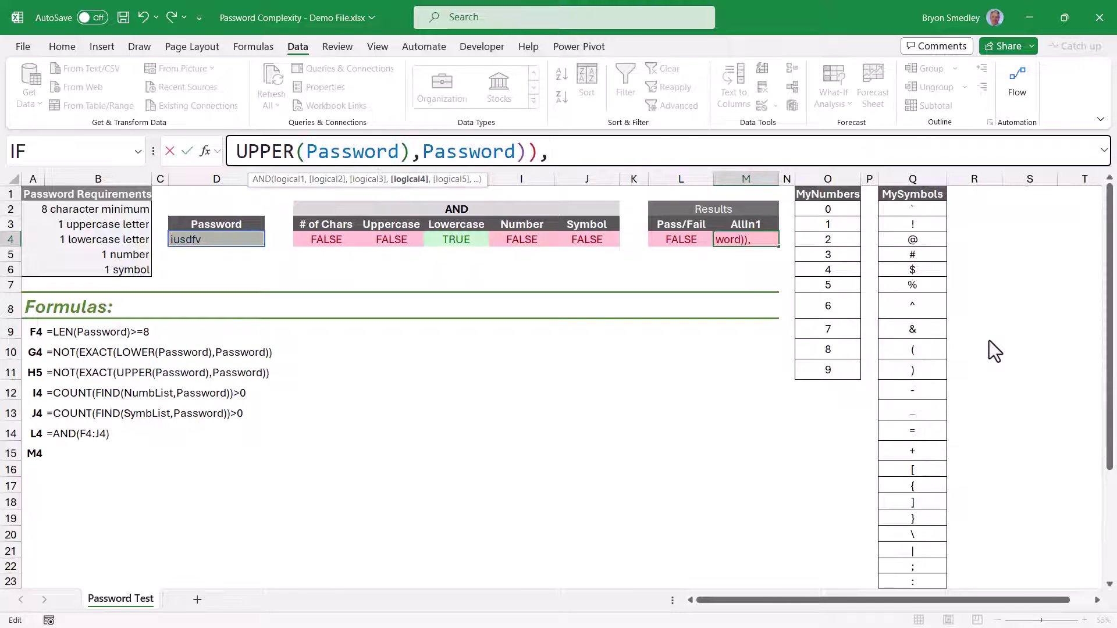
pyautogui.press('super+v')
pyautogui.click(679, 269)
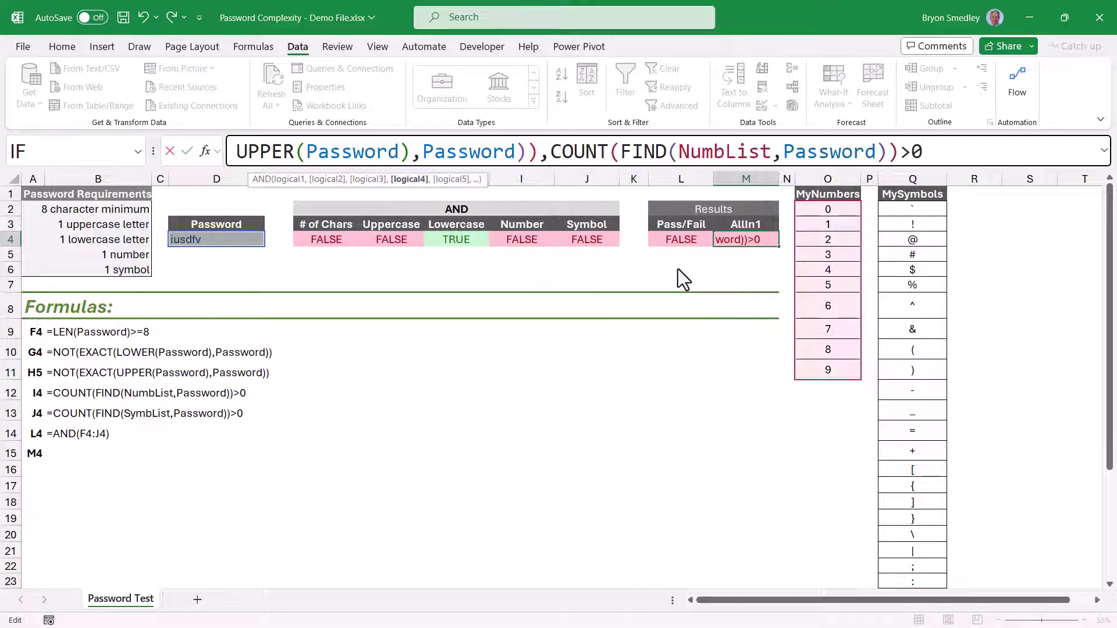
pyautogui.write(',')
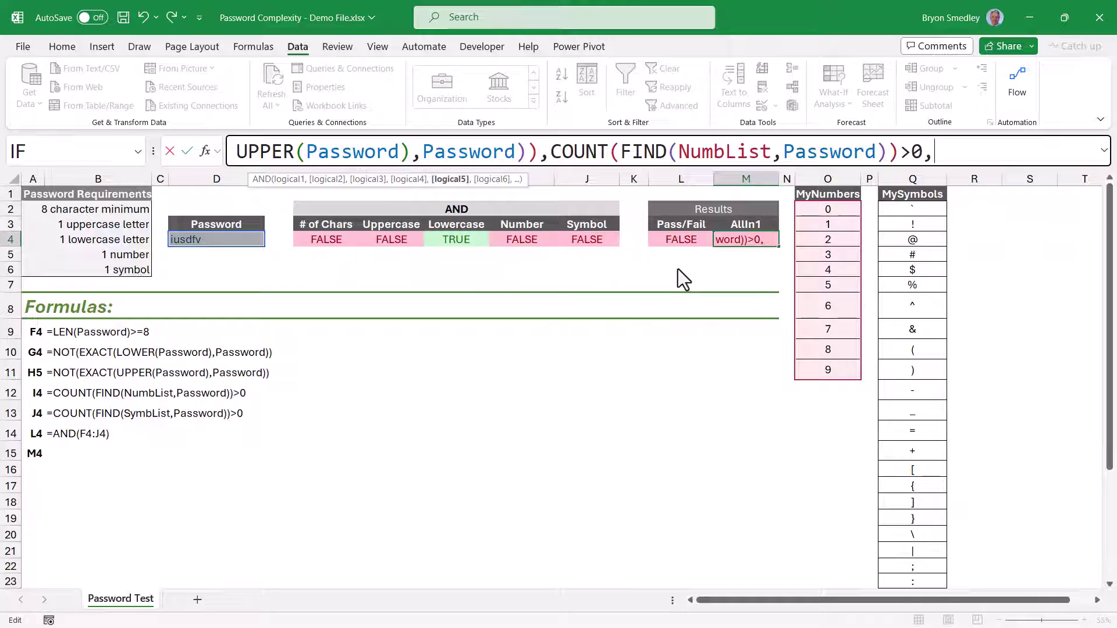
pyautogui.press('super+v')
pyautogui.click(651, 225)
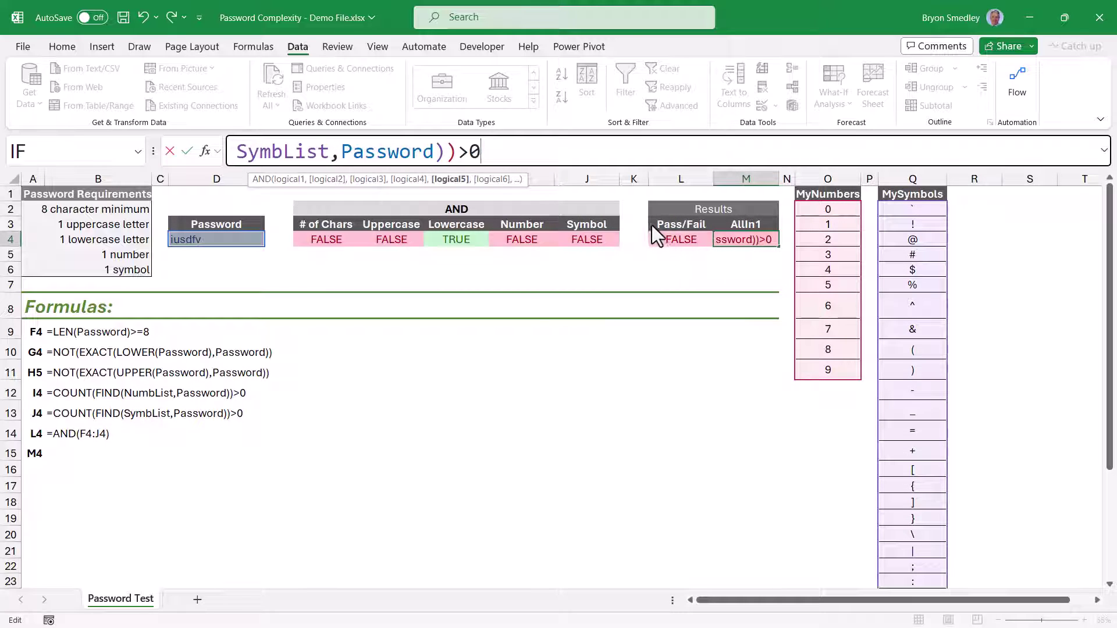
pyautogui.write(')')
pyautogui.press('Return')
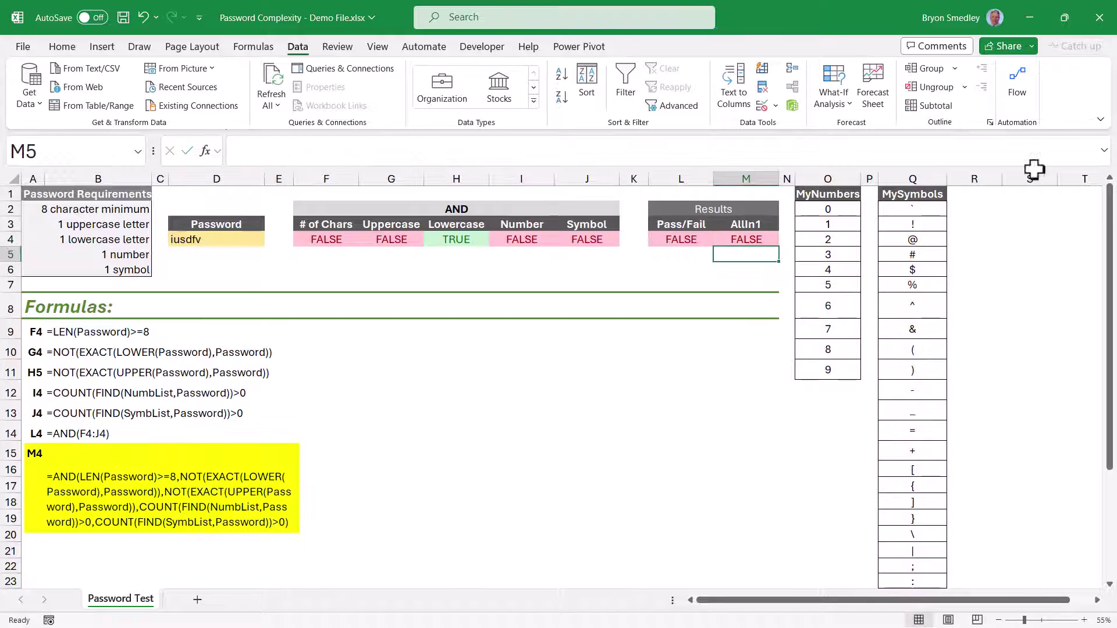
pyautogui.press('Up')
# Step: Expand the formula bar to show M4's full formula, then delete D4's password
pyautogui.moveTo(1071, 168); pyautogui.dragTo(1067, 217)
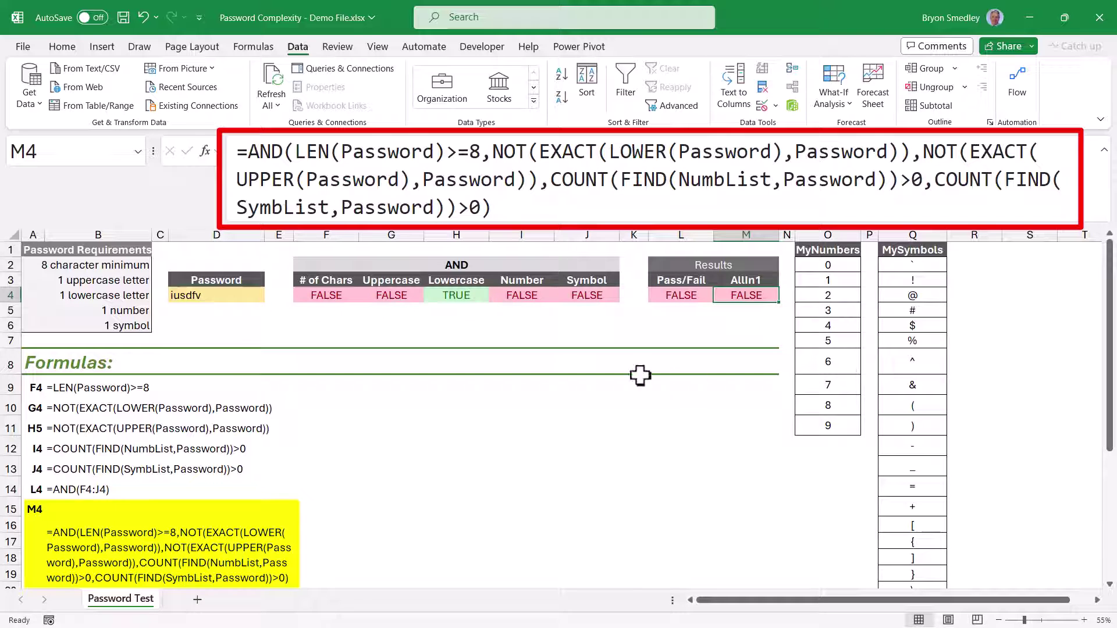
pyautogui.click(241, 294)
pyautogui.press('Delete')
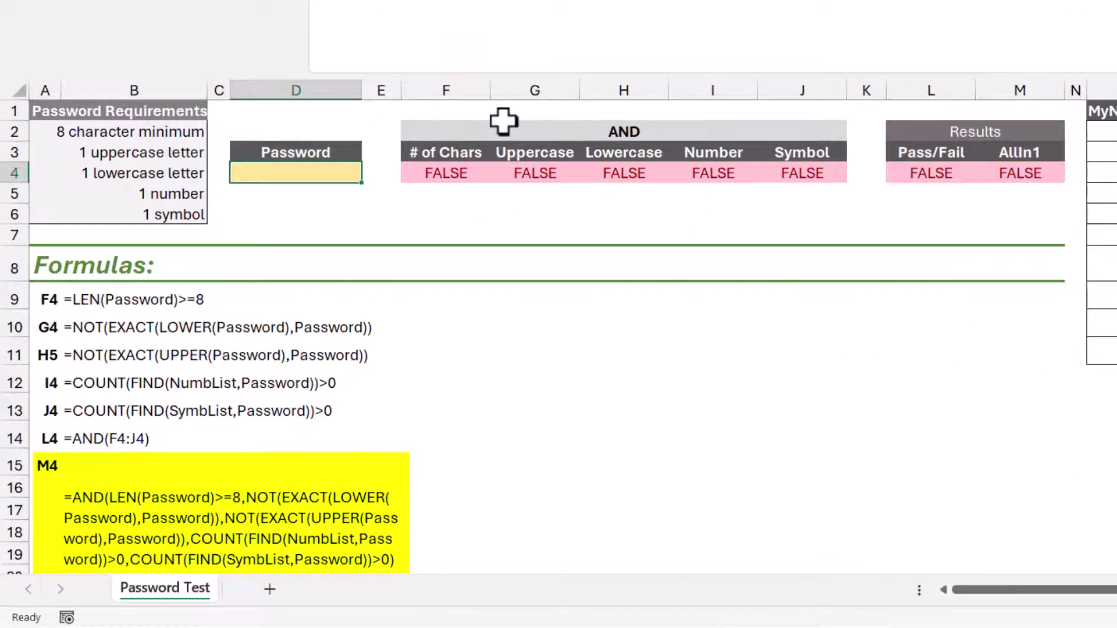
pyautogui.write('abc')
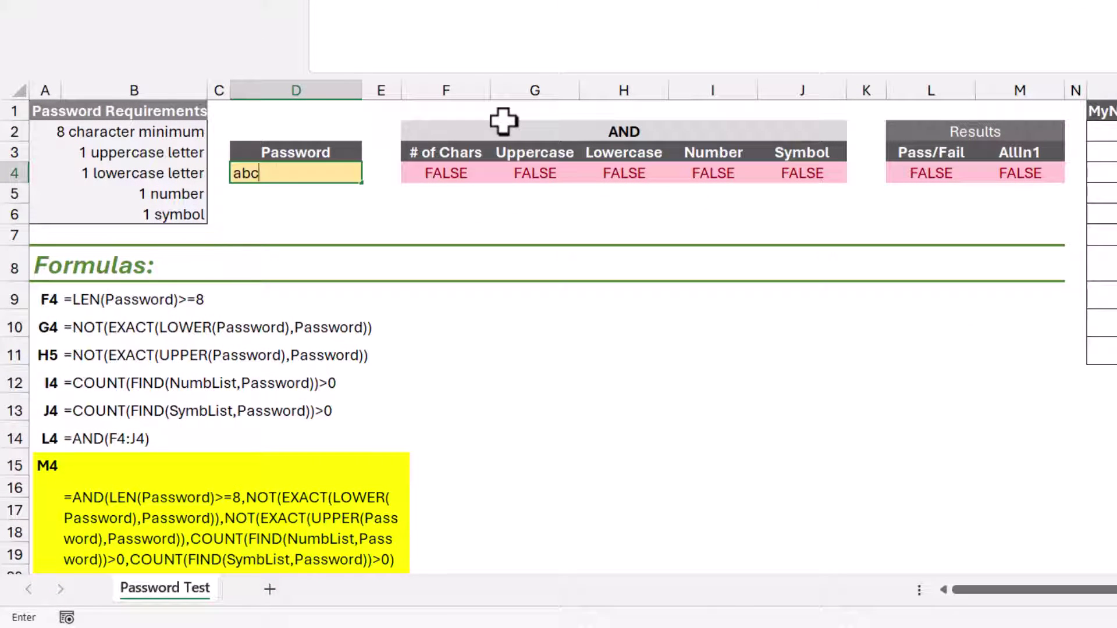
pyautogui.write('defgh')
pyautogui.press('Return')
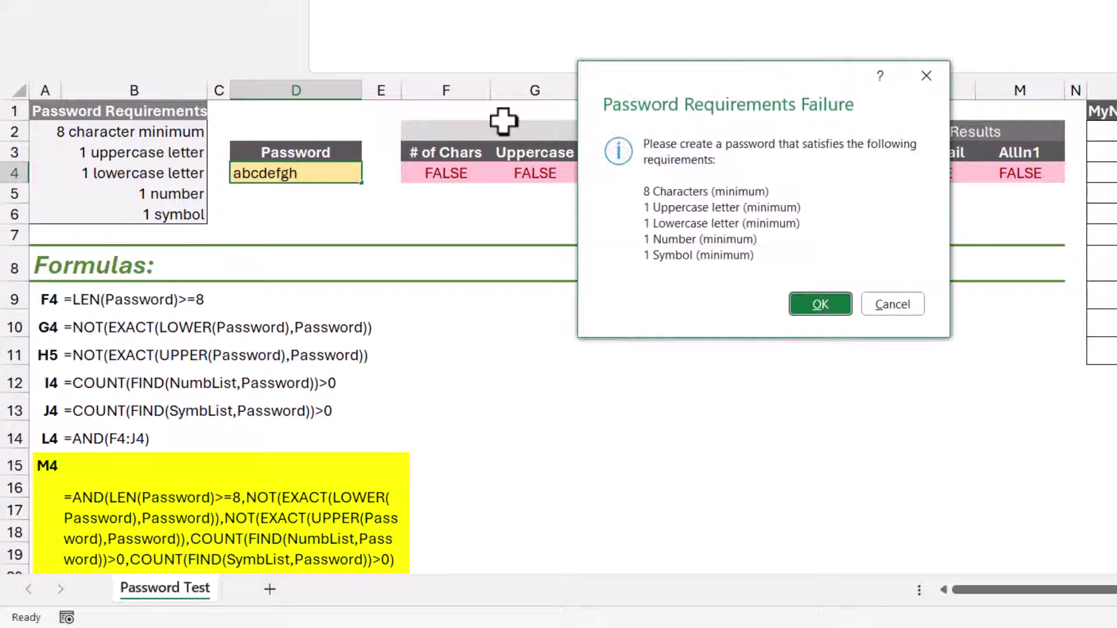
pyautogui.press('Return')
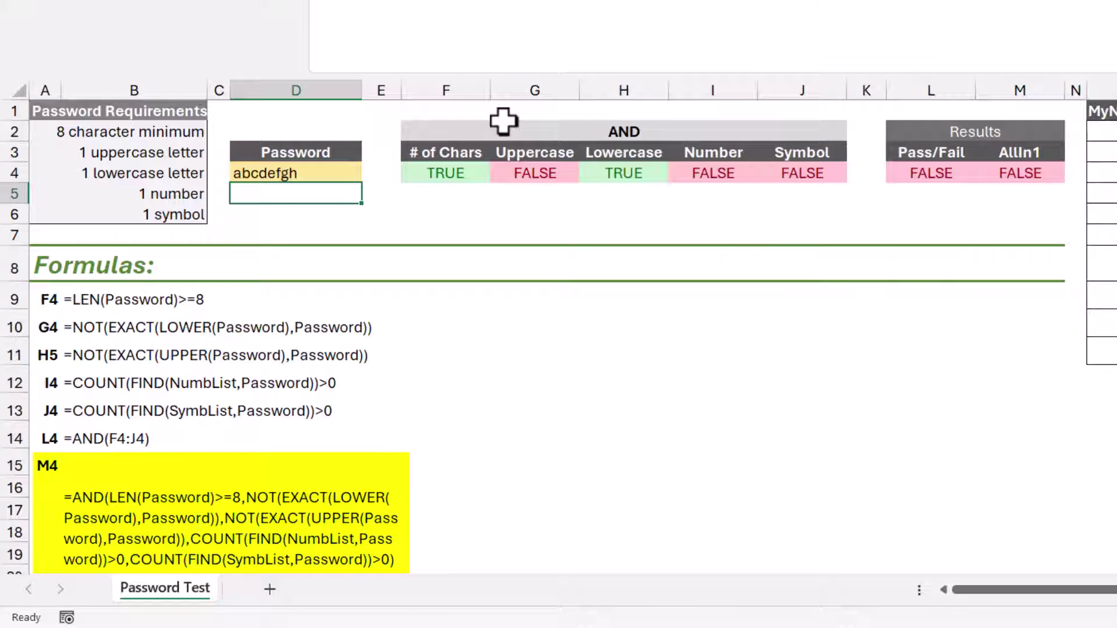
pyautogui.press('Up')
pyautogui.press('F2')
pyautogui.write('HG')
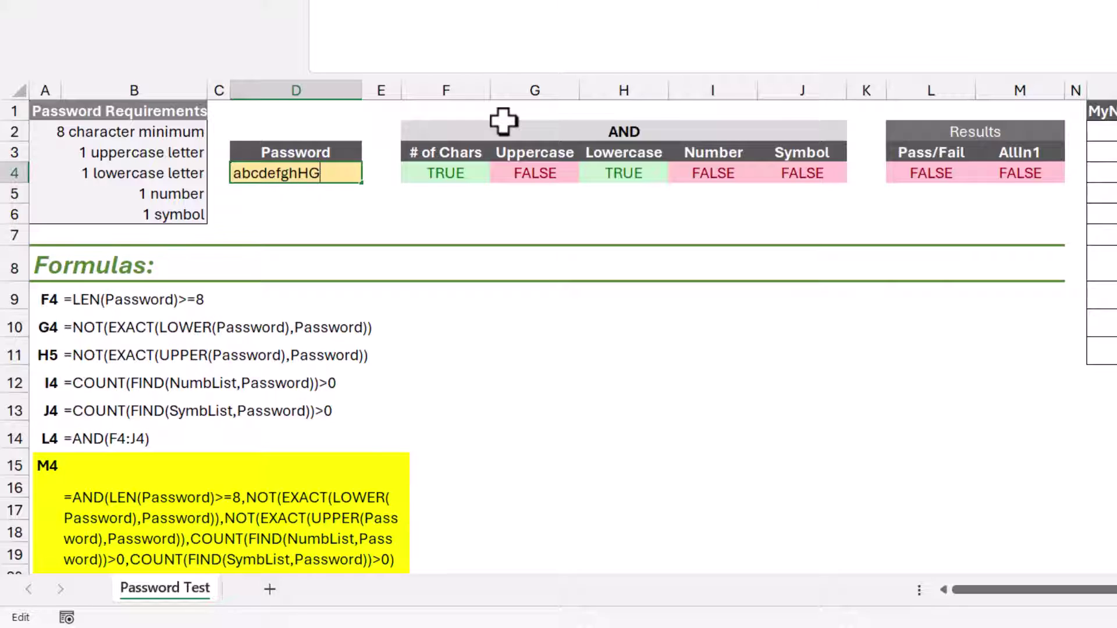
pyautogui.press('Return')
# Step: Append 83 and )$! so every check reads TRUE, then select M4's formula text
pyautogui.press('Up')
pyautogui.press('F2')
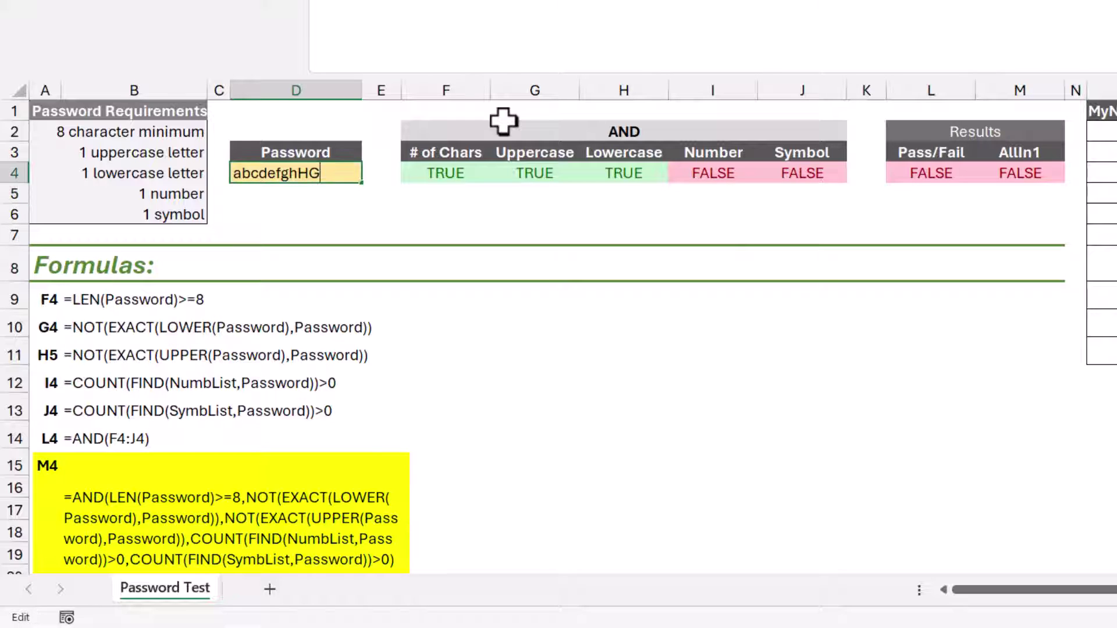
pyautogui.write('83')
pyautogui.press('Return')
pyautogui.press('Return')
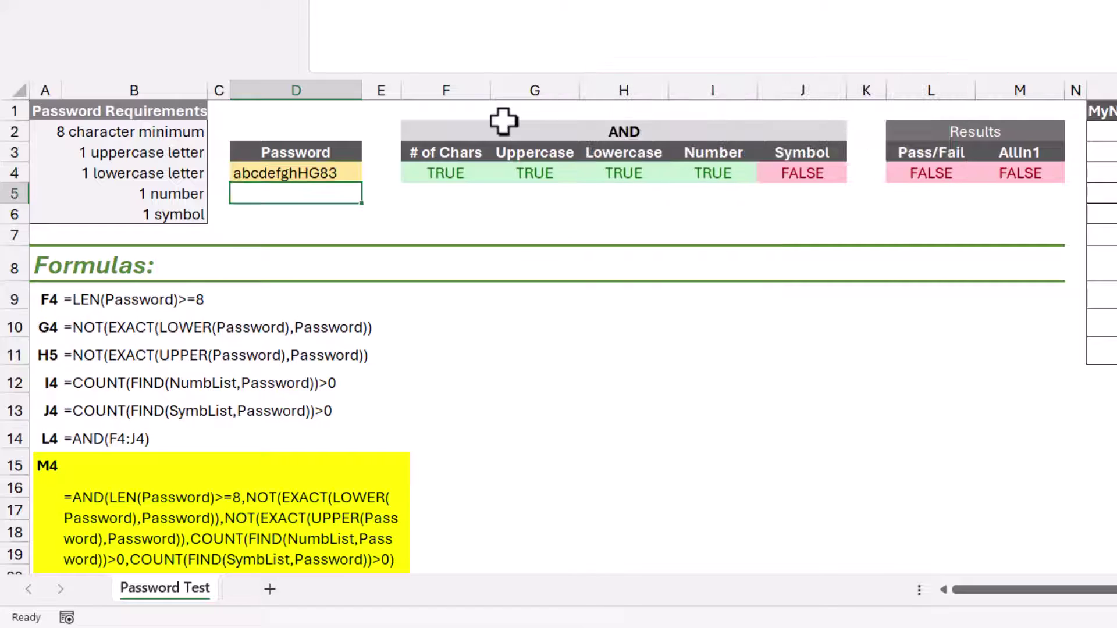
pyautogui.press('Up')
pyautogui.press('F2')
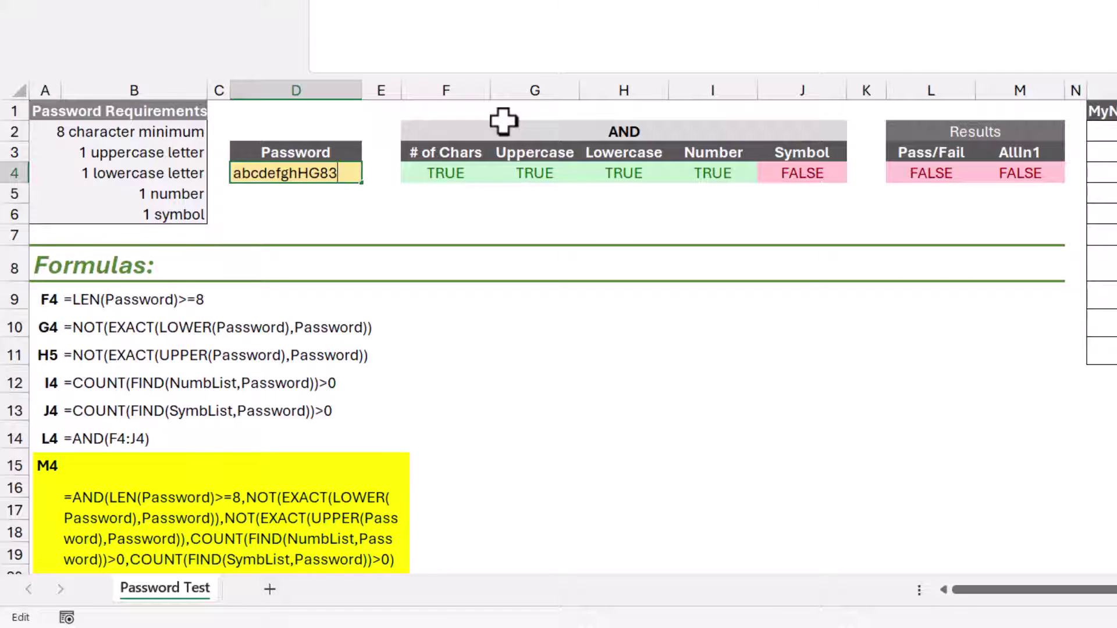
pyautogui.write(')$!')
pyautogui.press('Return')
pyautogui.press('Up')
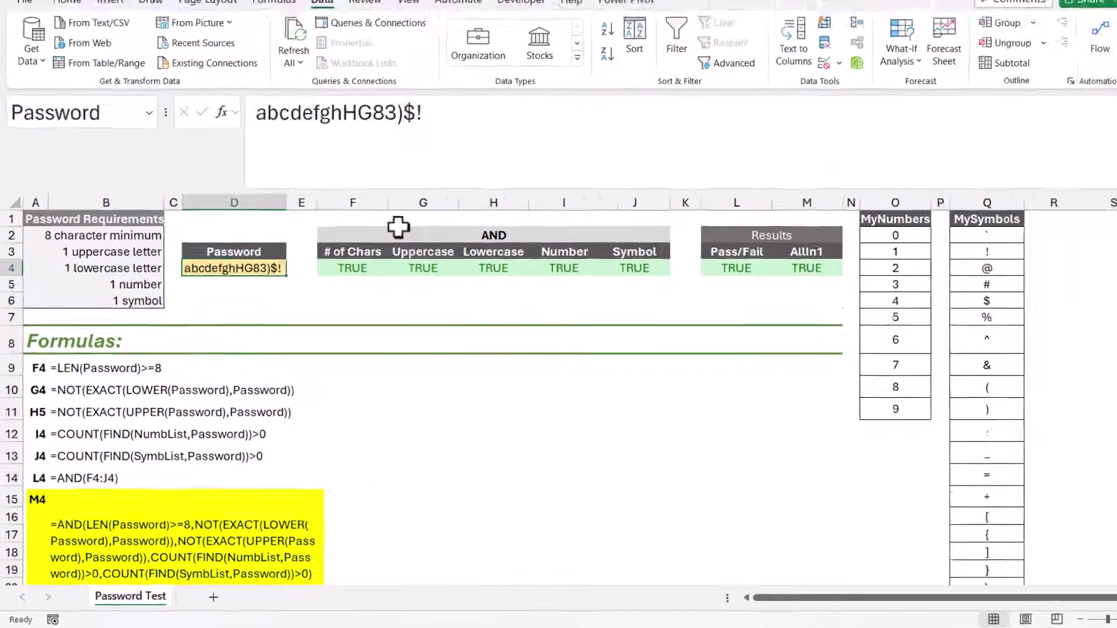
pyautogui.click(807, 268)
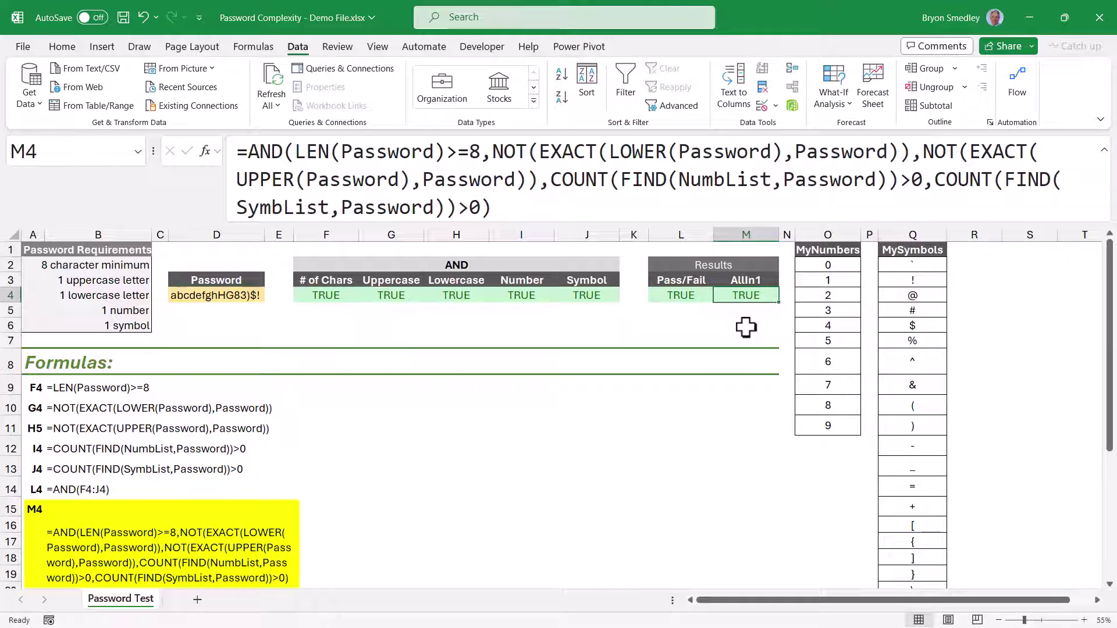
pyautogui.moveTo(518, 208); pyautogui.dragTo(223, 160)
# Step: Replace D4's =L4 validation formula with the copied all-in-one AND formula
pyautogui.hotkey('ctrl', 'c')
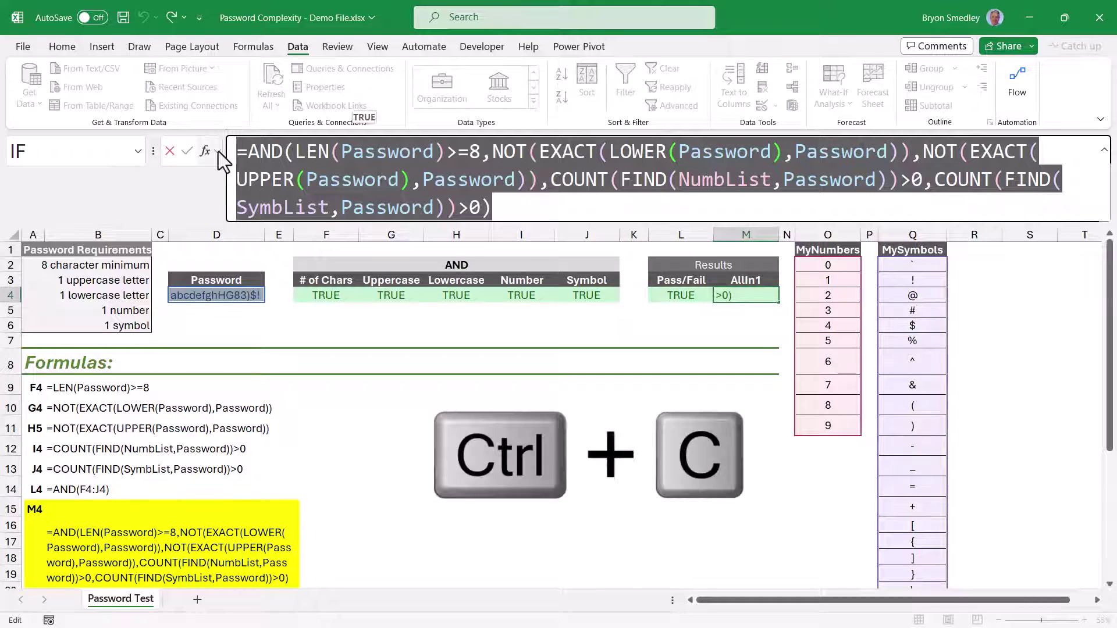
pyautogui.click(231, 300)
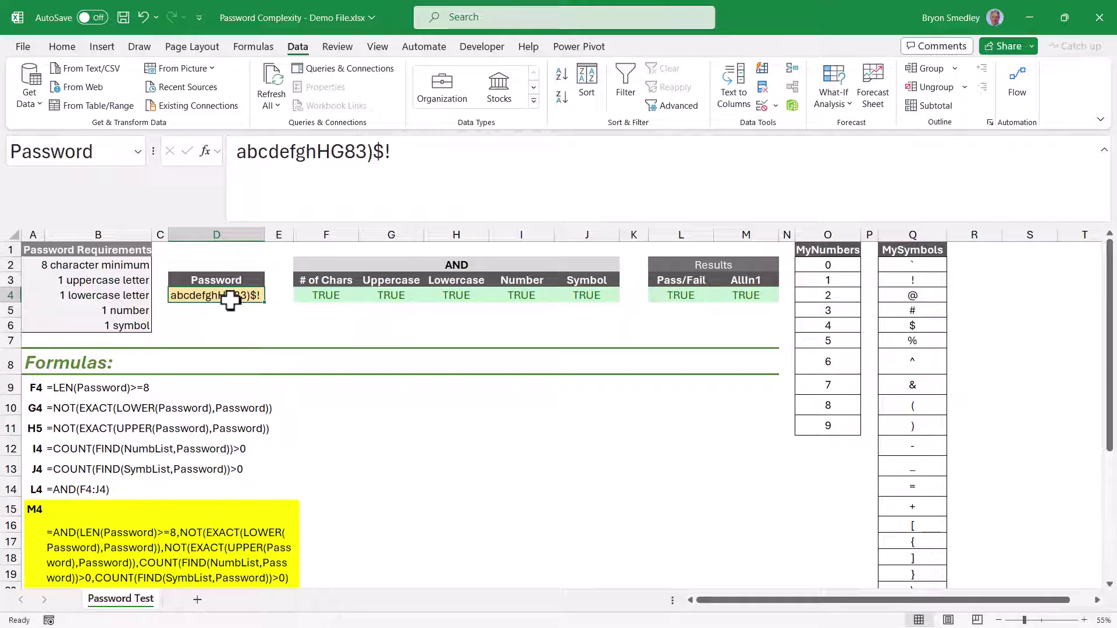
pyautogui.click(762, 106)
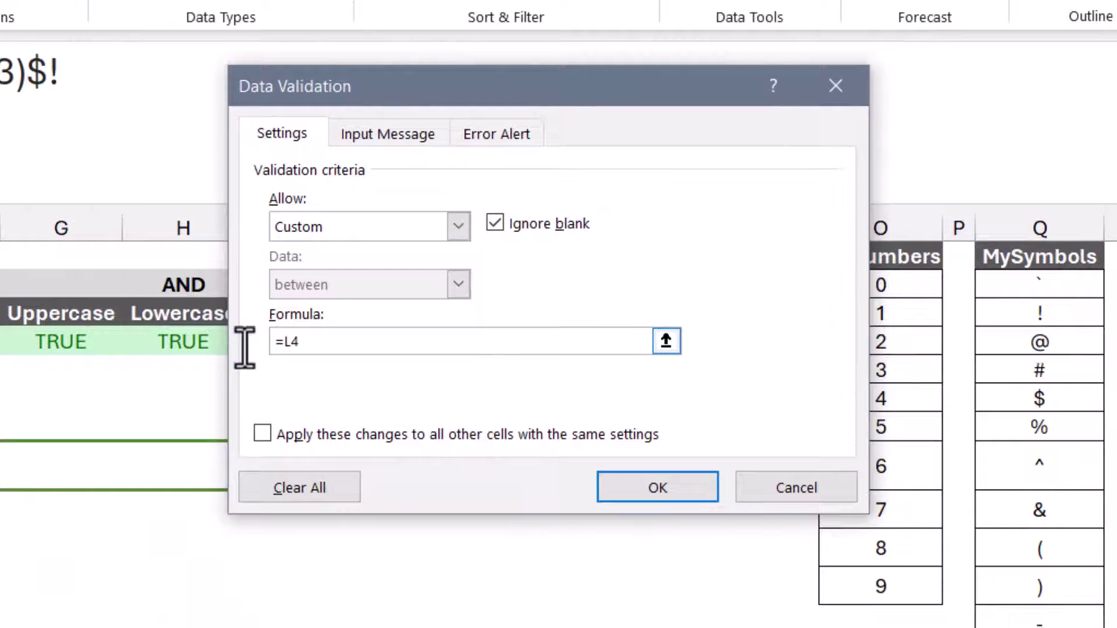
pyautogui.moveTo(517, 295); pyautogui.dragTo(483, 296)
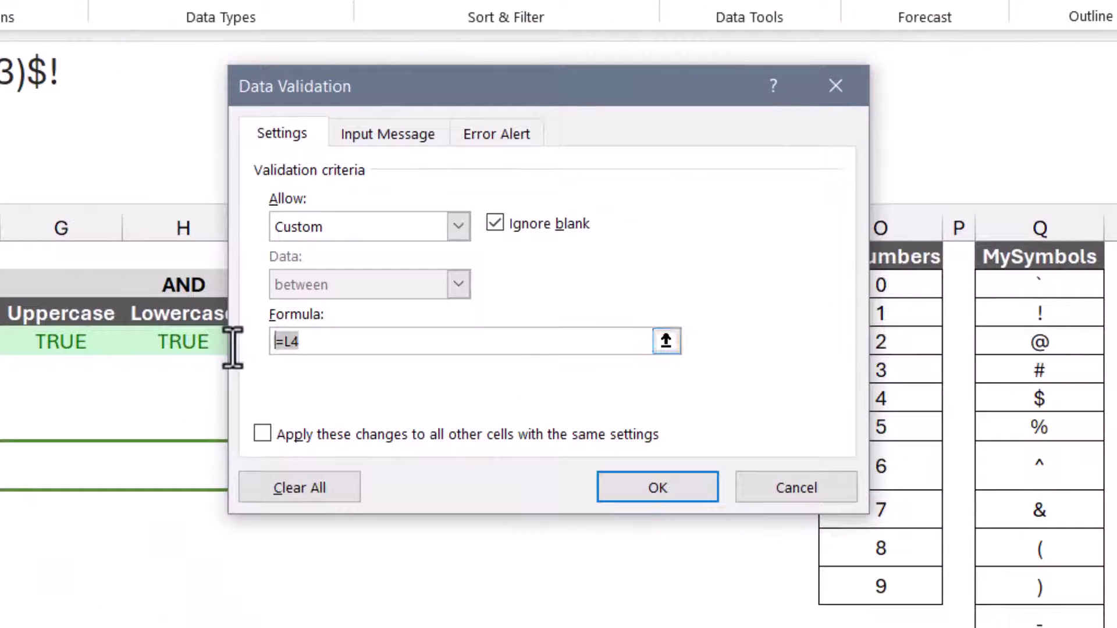
pyautogui.press('Delete')
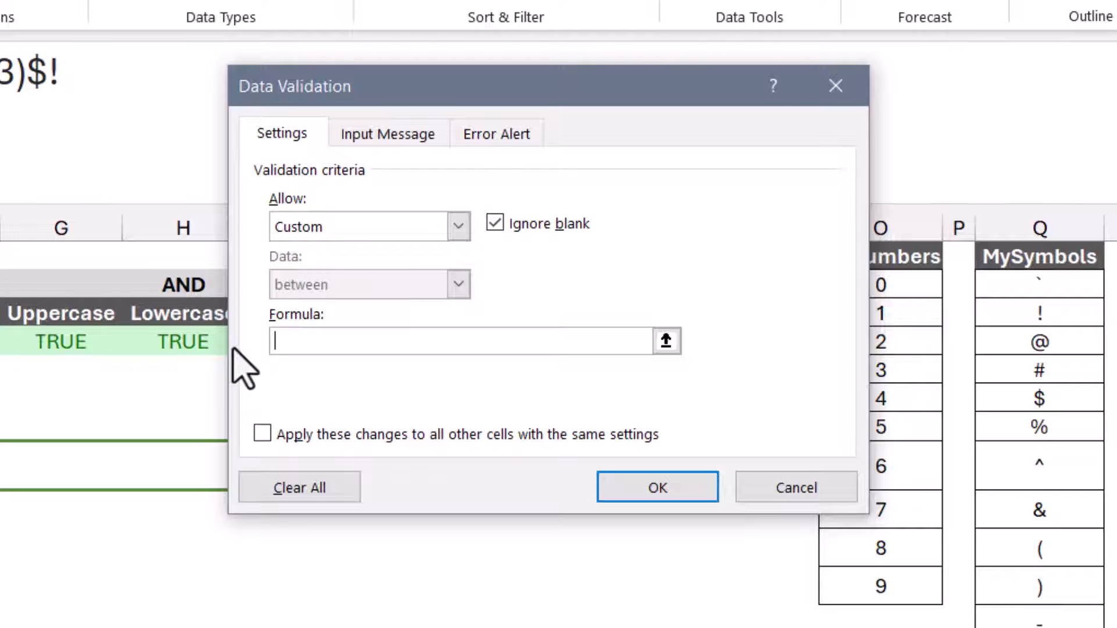
pyautogui.hotkey('ctrl', 'v')
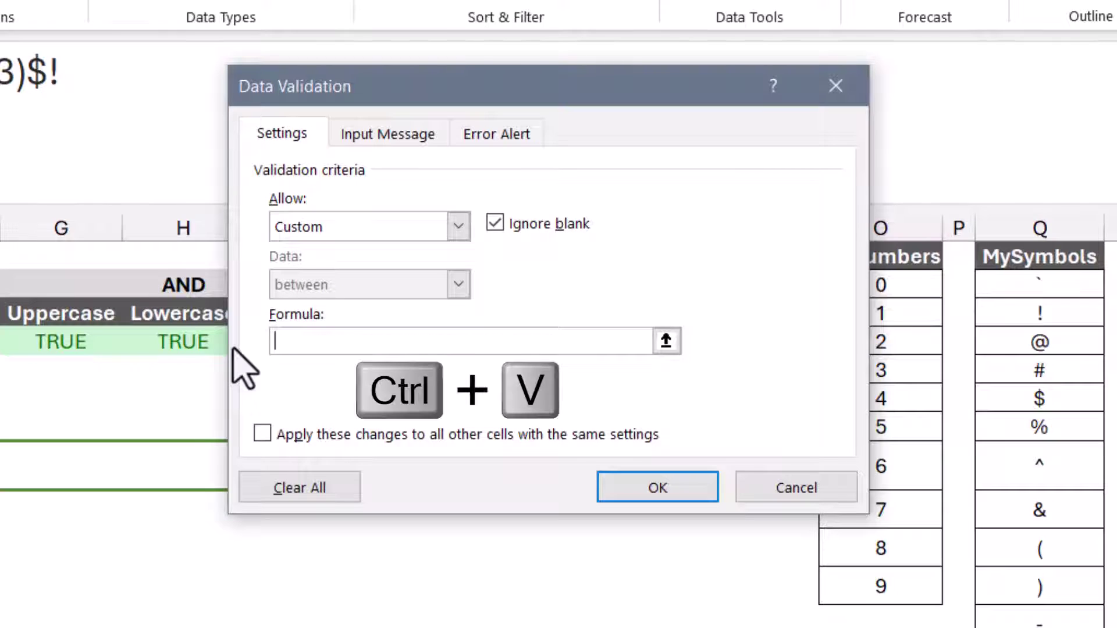
pyautogui.hotkey('ctrl', 'Left')
pyautogui.hotkey('ctrl', 'Left')
pyautogui.hotkey('ctrl', 'Left')
pyautogui.hotkey('ctrl', 'Left')
pyautogui.hotkey('ctrl', 'Left')
pyautogui.hotkey('ctrl', 'Left')
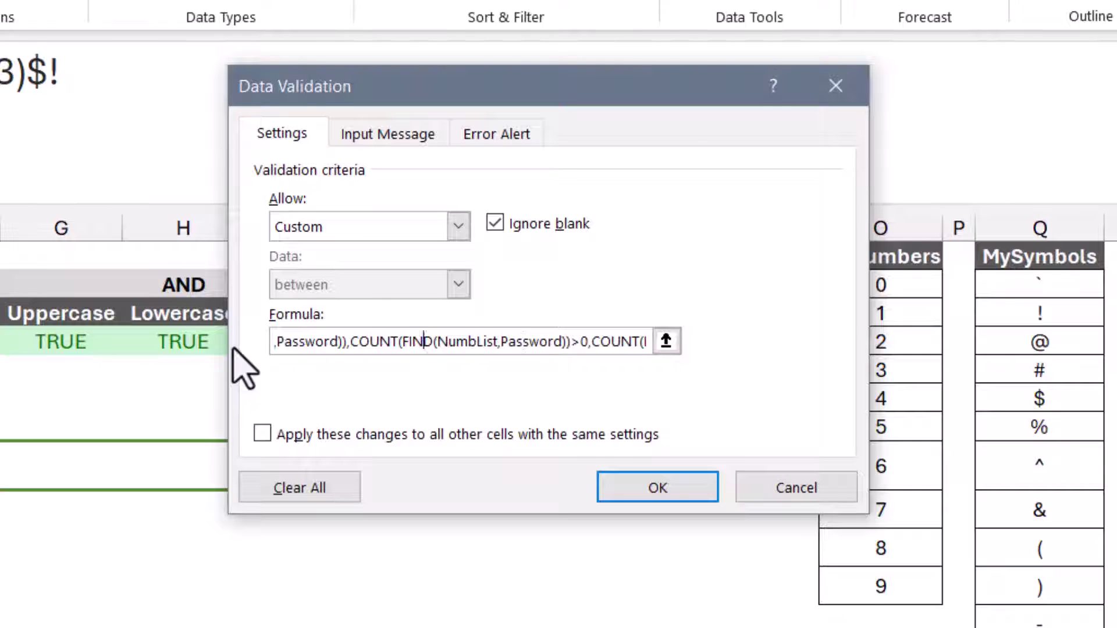
pyautogui.hotkey('ctrl', 'Left')
pyautogui.hotkey('ctrl', 'Left')
pyautogui.hotkey('ctrl', 'Left')
pyautogui.hotkey('ctrl', 'Left')
pyautogui.hotkey('ctrl', 'Left')
pyautogui.hotkey('ctrl', 'Left')
pyautogui.hotkey('ctrl', 'Left')
pyautogui.hotkey('ctrl', 'Left')
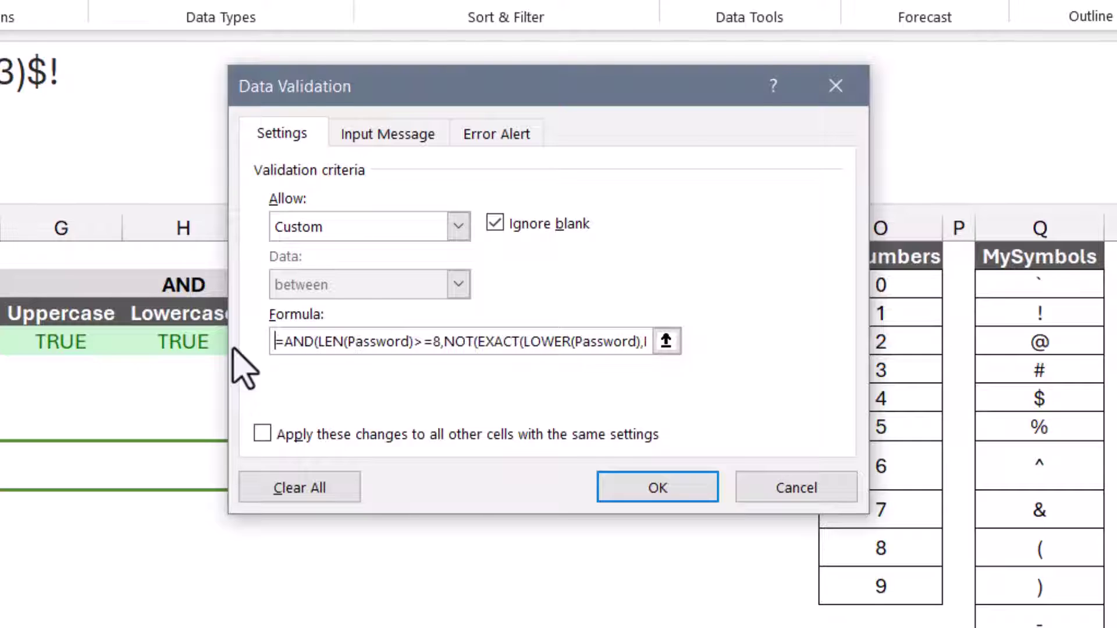
pyautogui.click(631, 483)
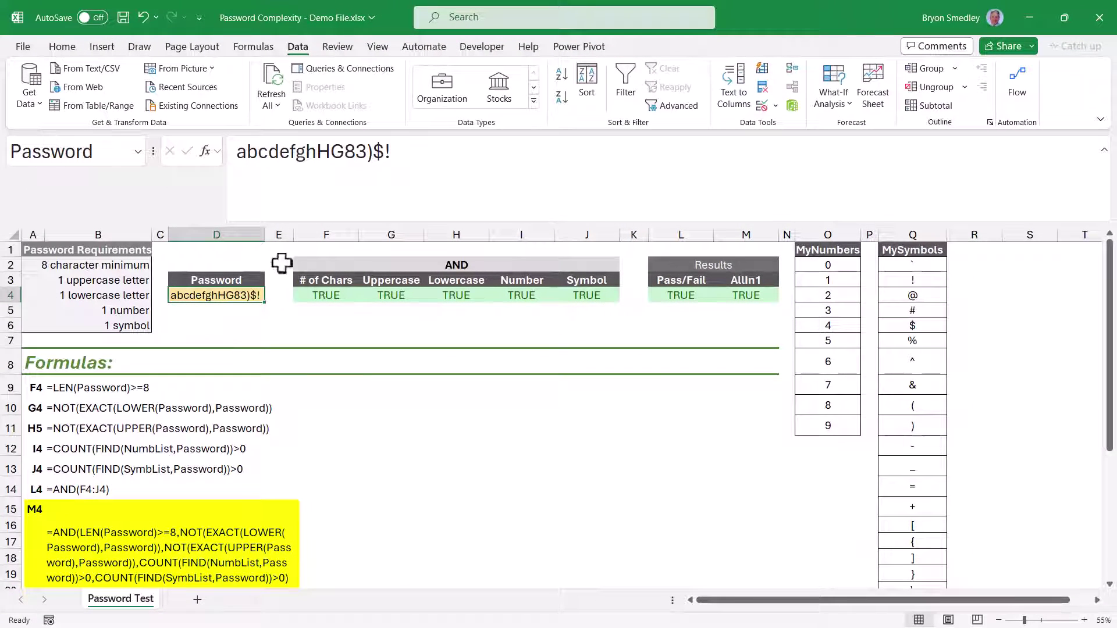
# Step: Edit M4 in an enlarged formula bar and move the length check onto a new line
pyautogui.moveTo(326, 234); pyautogui.dragTo(749, 269)
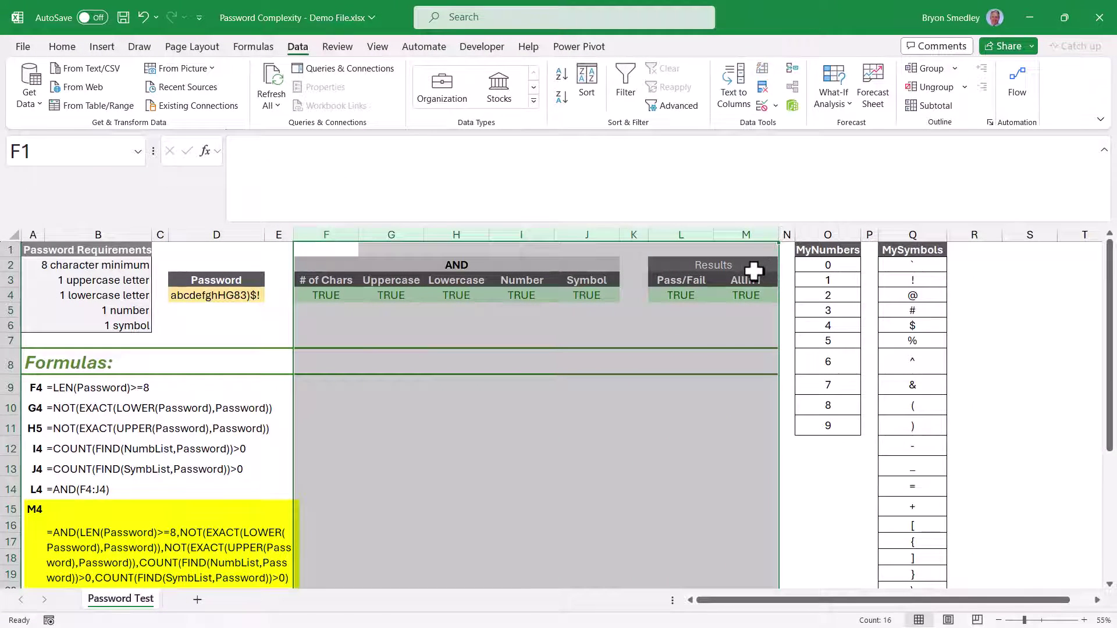
pyautogui.click(746, 294)
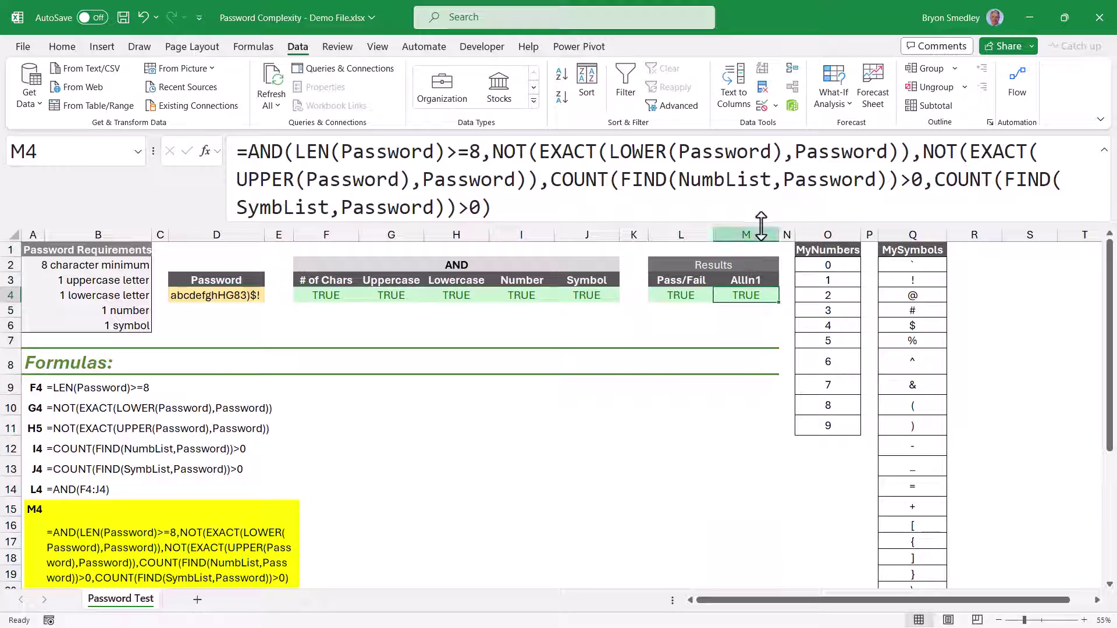
pyautogui.moveTo(762, 225); pyautogui.dragTo(754, 400)
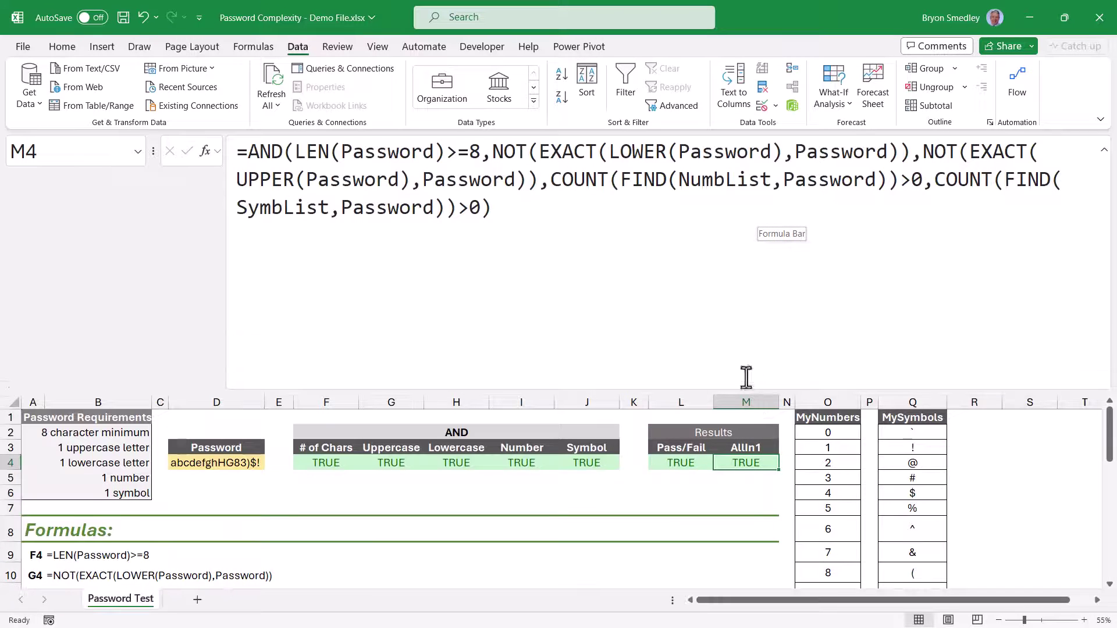
pyautogui.press('F2')
pyautogui.press('Home')
pyautogui.press('Right')
pyautogui.press('Right')
pyautogui.press('Right')
pyautogui.press('Right')
pyautogui.press('Right')
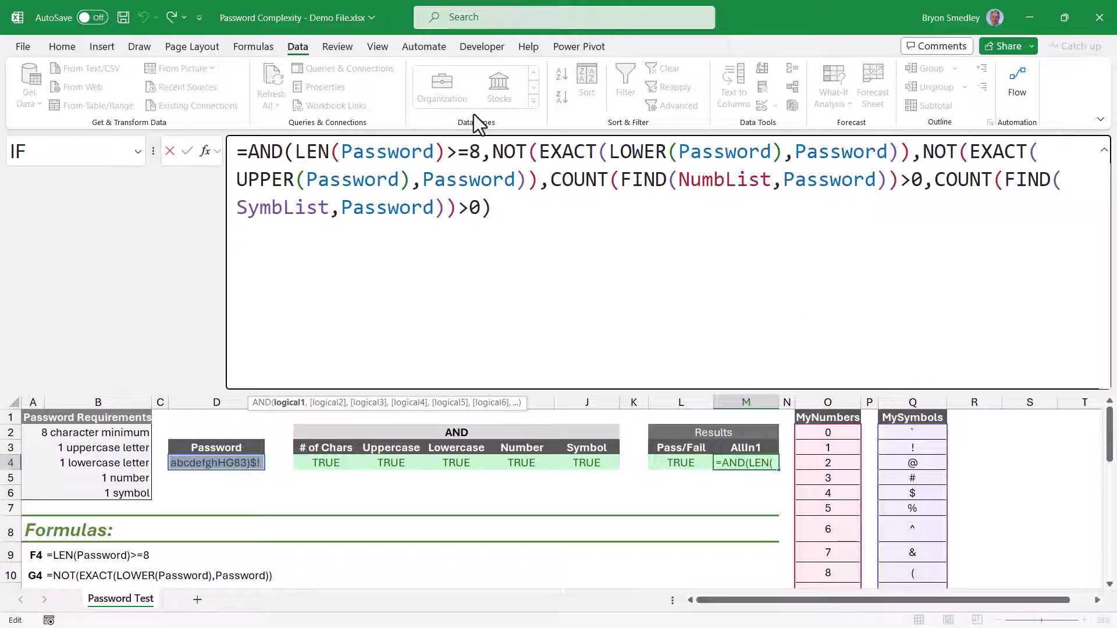
pyautogui.hotkey('alt', 'Return')
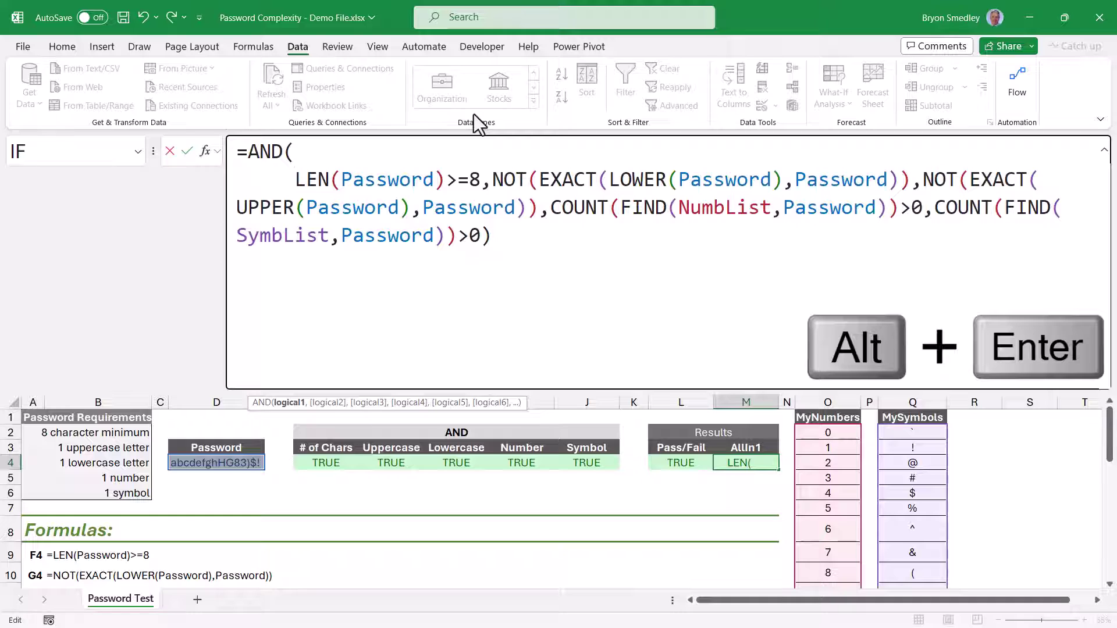
# Step: Put the lowercase, uppercase, NumbList and SymbList checks and closing parenthesis on separate lines
pyautogui.click(499, 174)
pyautogui.hotkey('alt', 'Return')
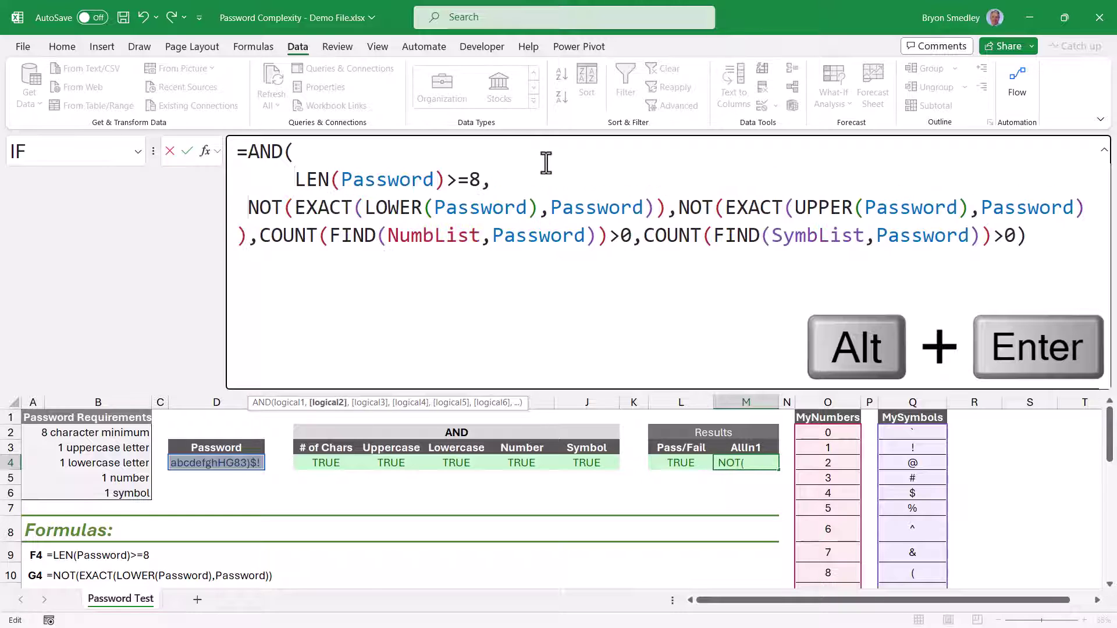
pyautogui.click(722, 203)
pyautogui.hotkey('alt', 'Return')
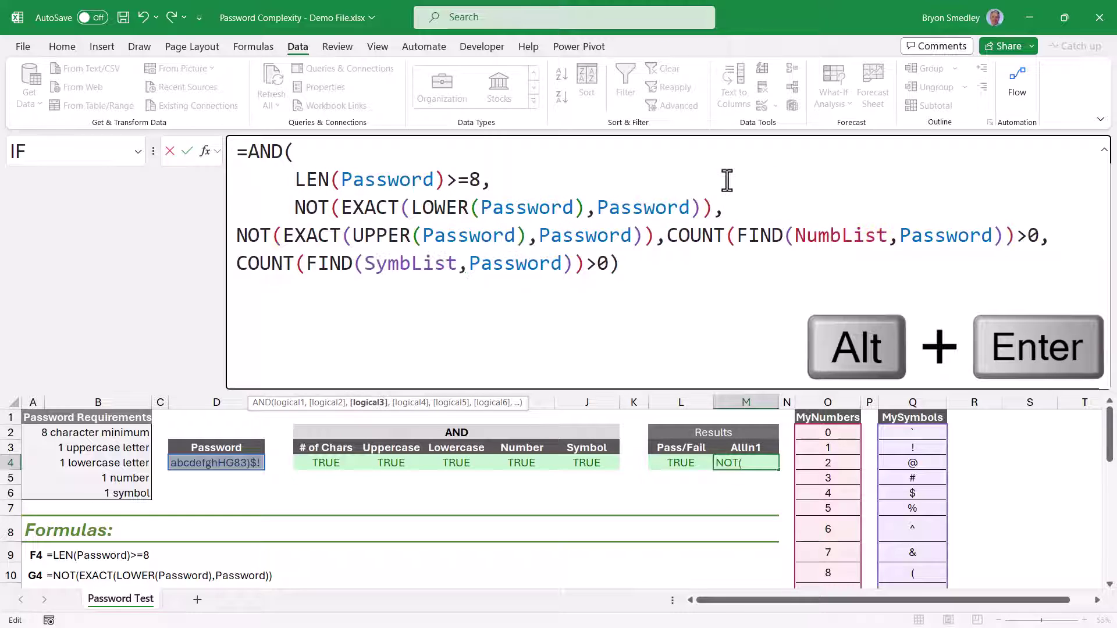
pyautogui.click(723, 235)
pyautogui.hotkey('alt', 'Return')
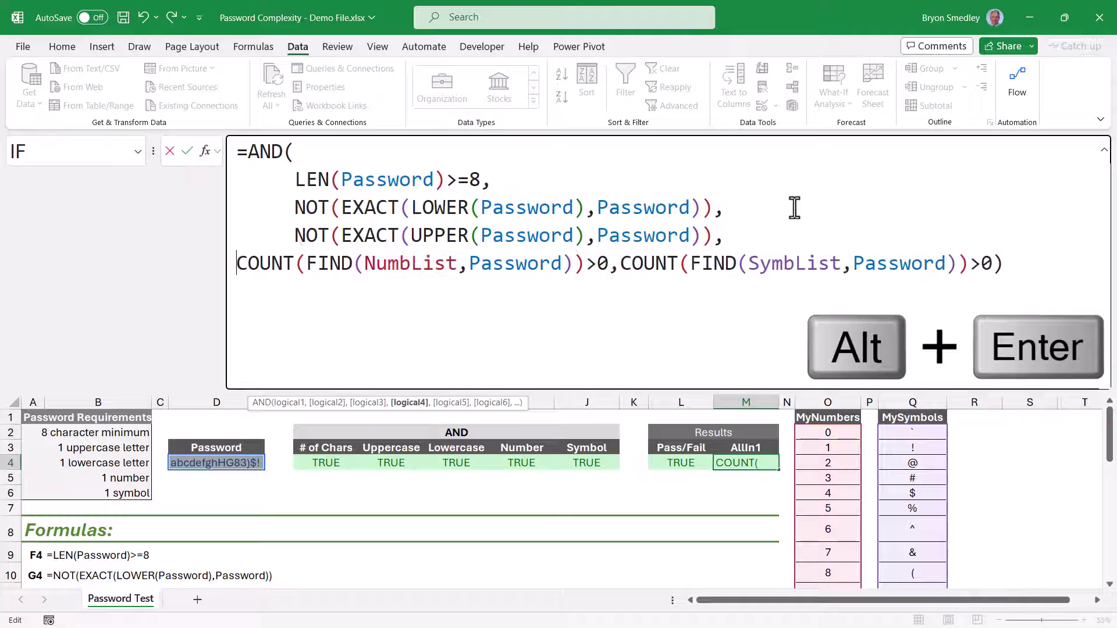
pyautogui.click(681, 259)
pyautogui.hotkey('alt', 'Return')
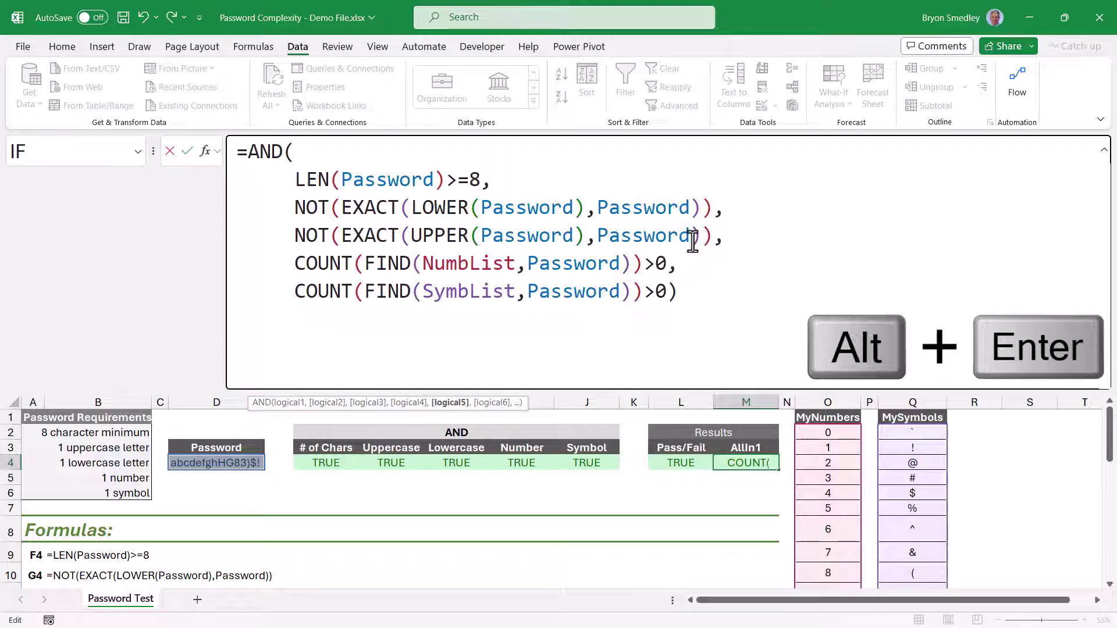
pyautogui.press('End')
pyautogui.press('Left')
pyautogui.hotkey('alt', 'Return')
pyautogui.hotkey('ctrl', 'Return')
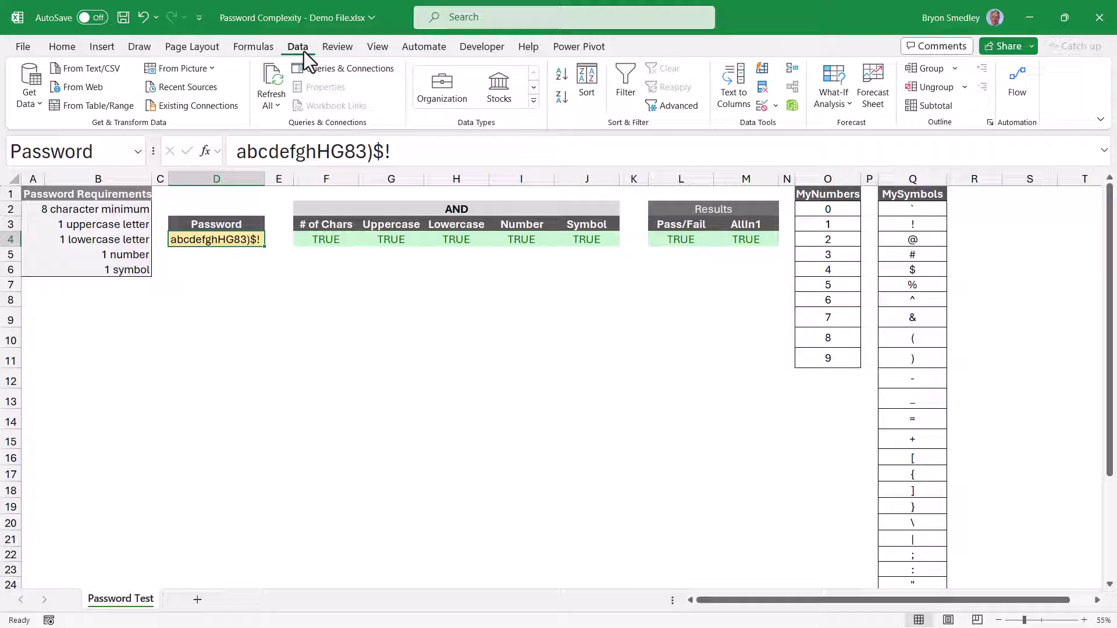
# Step: Delete the helper check columns E through M
pyautogui.moveTo(285, 178); pyautogui.dragTo(740, 184)
pyautogui.rightClick(545, 271)
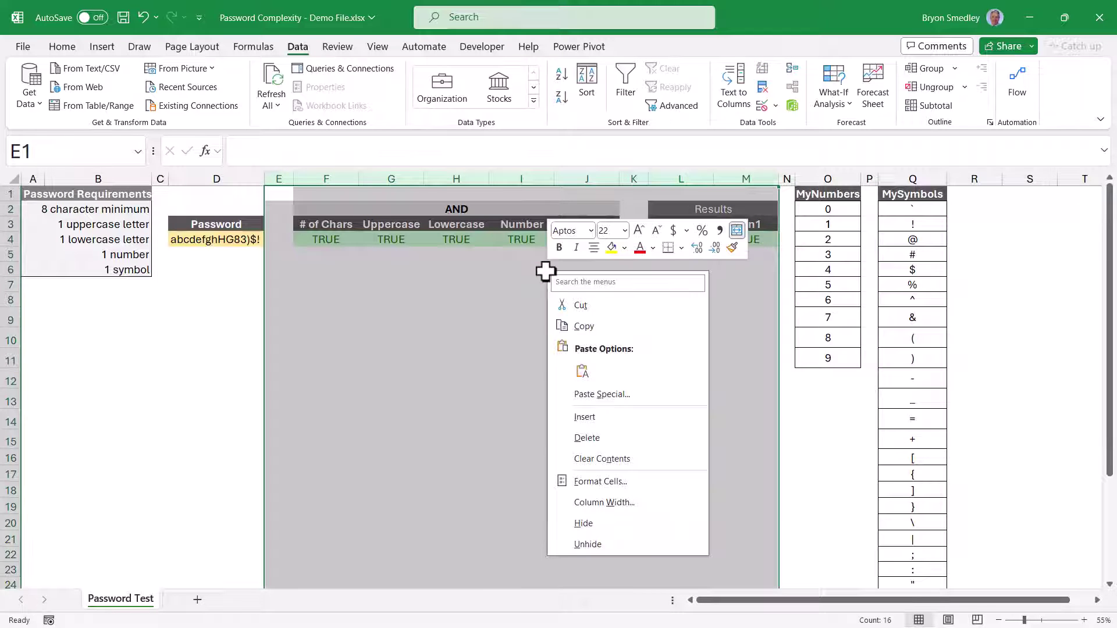
pyautogui.click(573, 439)
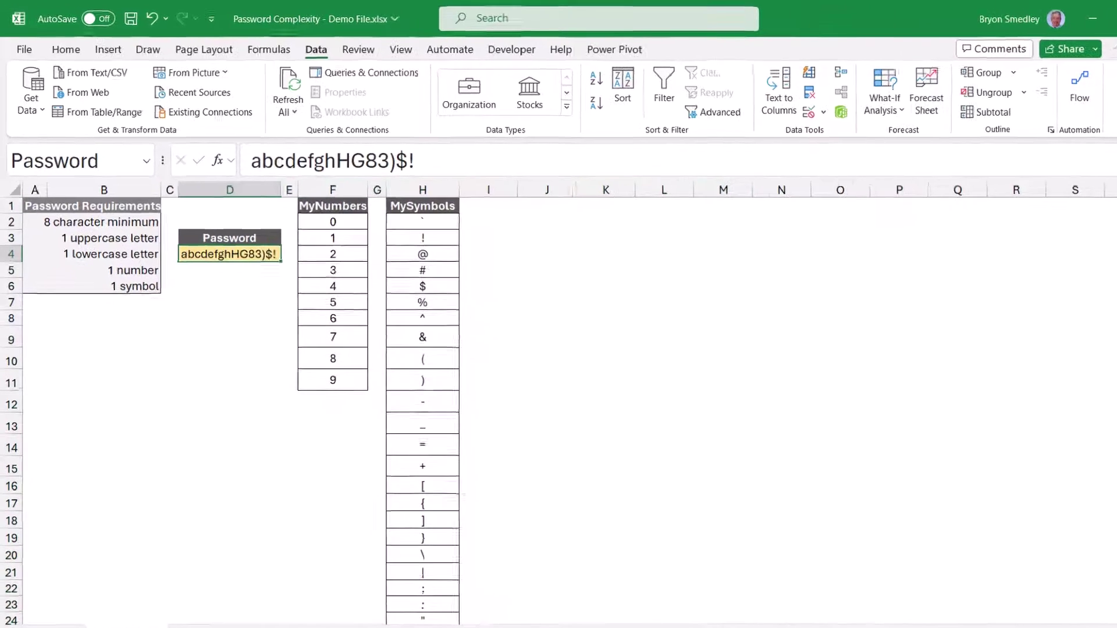
# Step: Test D4 with weak passwords 'abc' and 'abc123', dismissing each requirements alert
pyautogui.press('Delete')
pyautogui.write('abc')
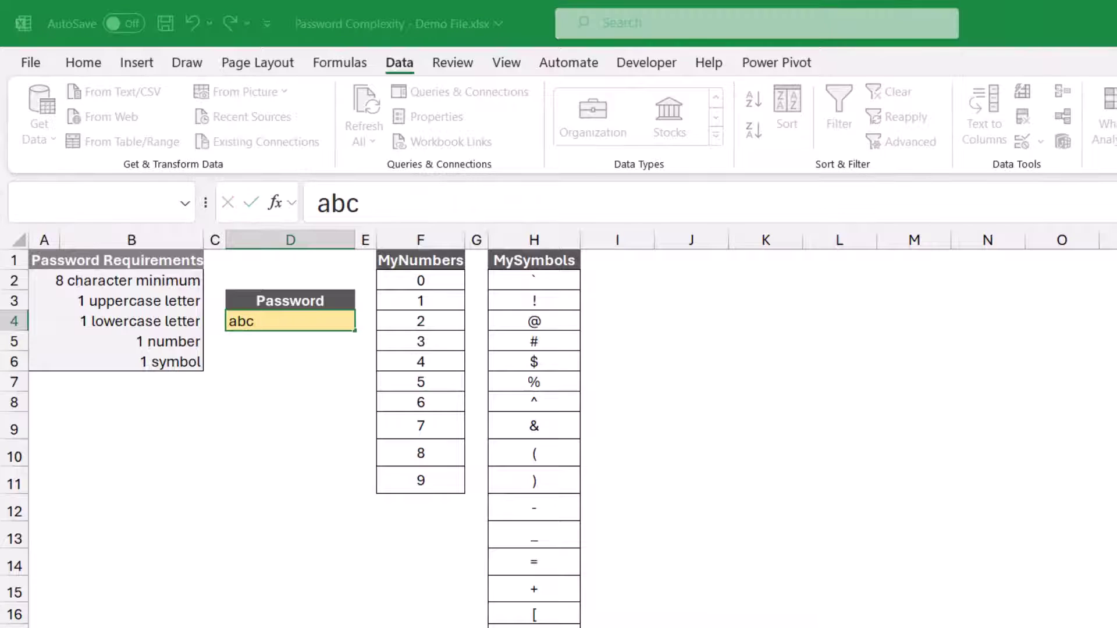
pyautogui.press('Return')
pyautogui.press('Up')
pyautogui.press('F2')
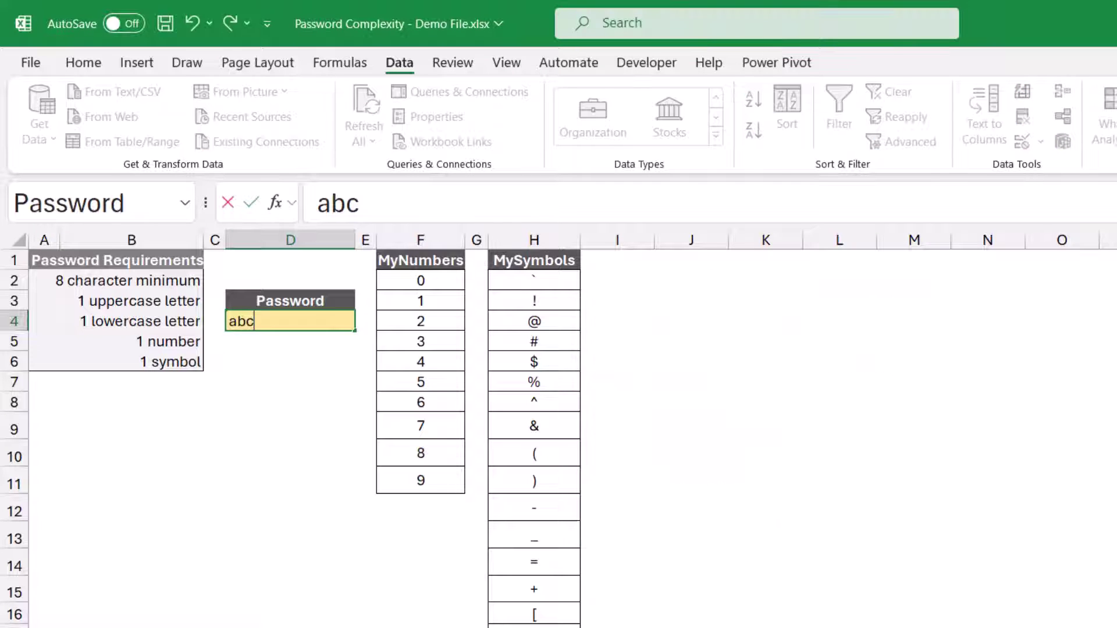
pyautogui.write('123')
pyautogui.press('Return')
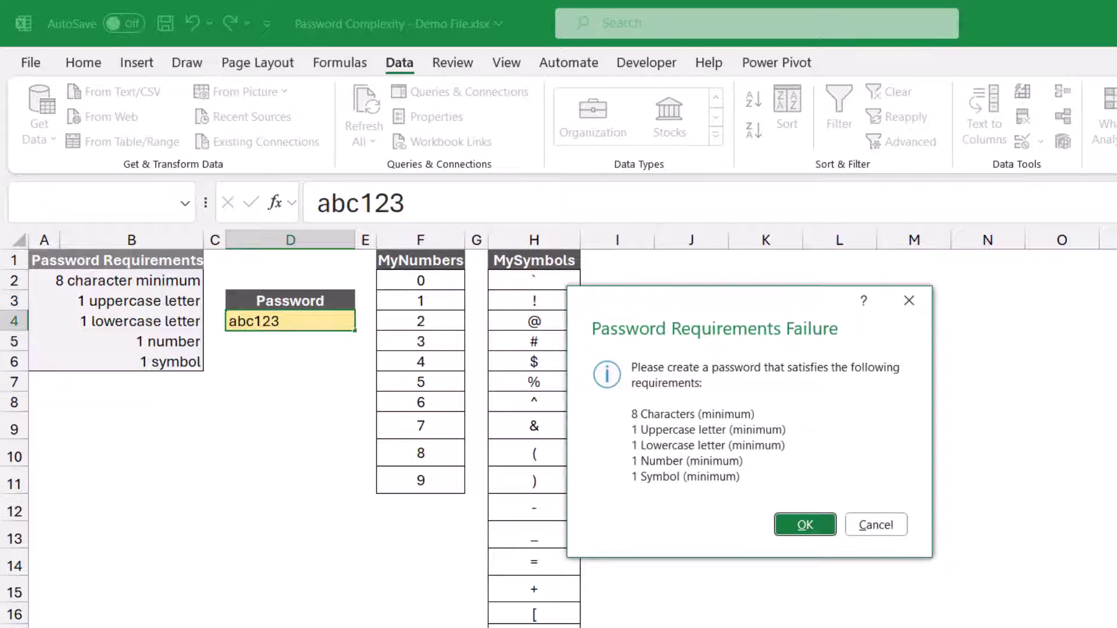
pyautogui.press('Return')
# Step: Add 'XYZ' (still rejected), then '&%$' so D4 accepts 'abc123XYZ&%$'
pyautogui.press('Up')
pyautogui.press('F2')
pyautogui.write('XYZ')
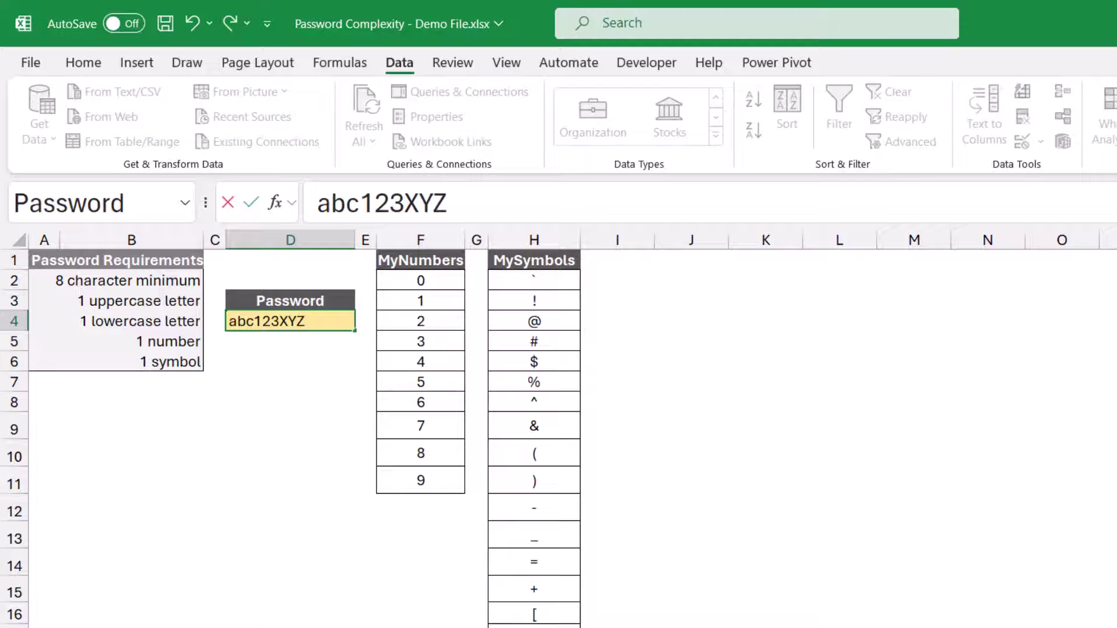
pyautogui.press('Return')
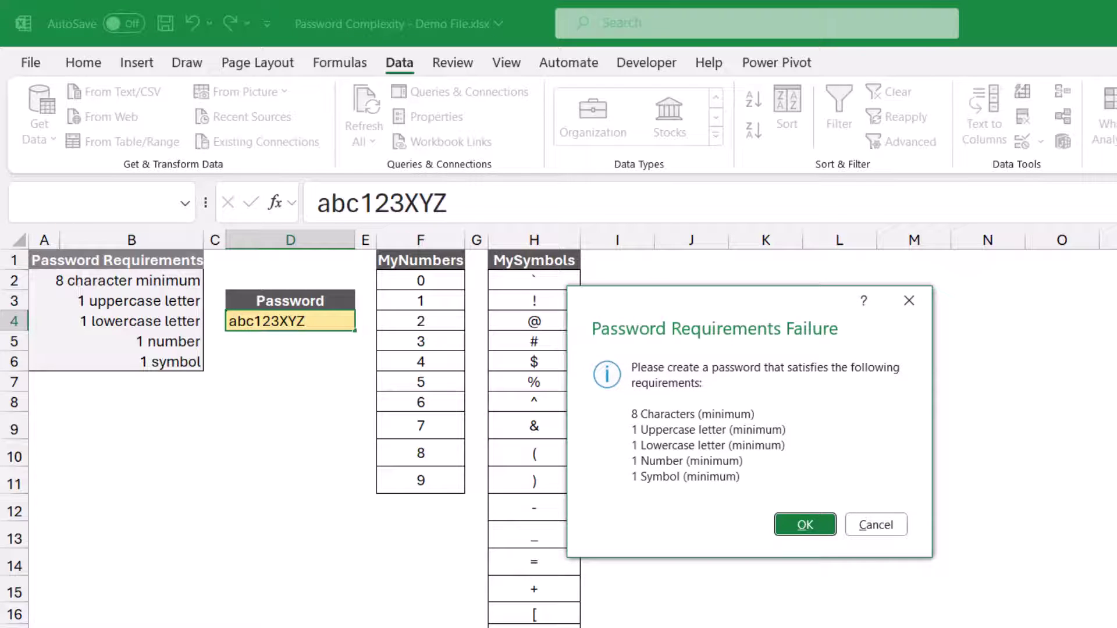
pyautogui.press('Return')
pyautogui.press('Up')
pyautogui.press('F2')
pyautogui.write('&%$')
pyautogui.press('Return')
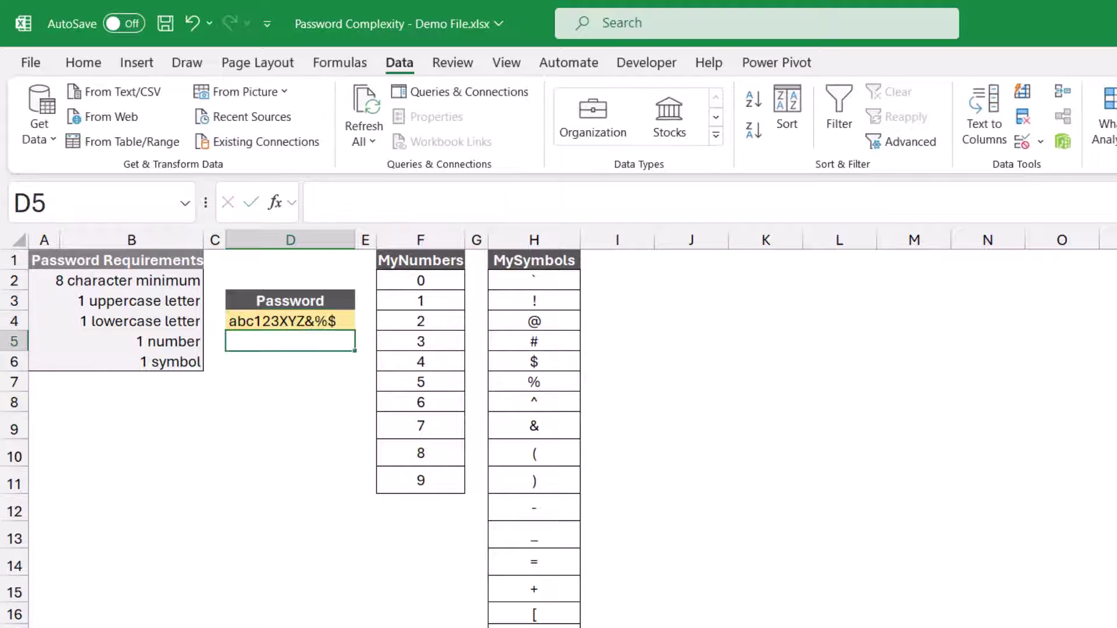
# Step: Hide columns F:H holding the MyNumbers and MySymbols lists, then deselect them
pyautogui.moveTo(534, 240); pyautogui.dragTo(421, 240)
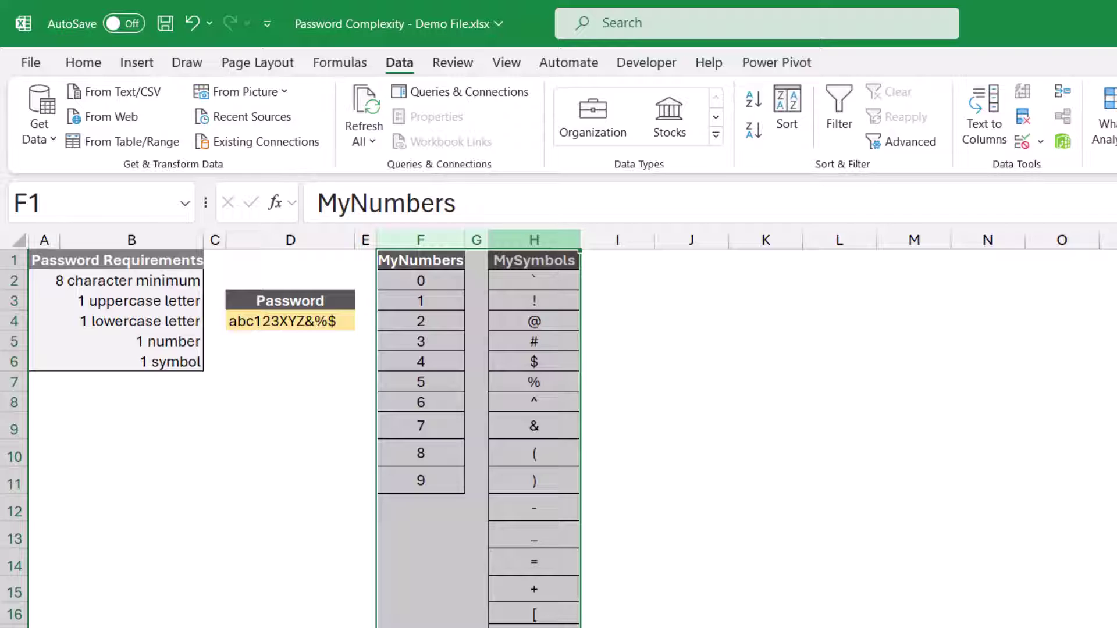
pyautogui.click(534, 300)
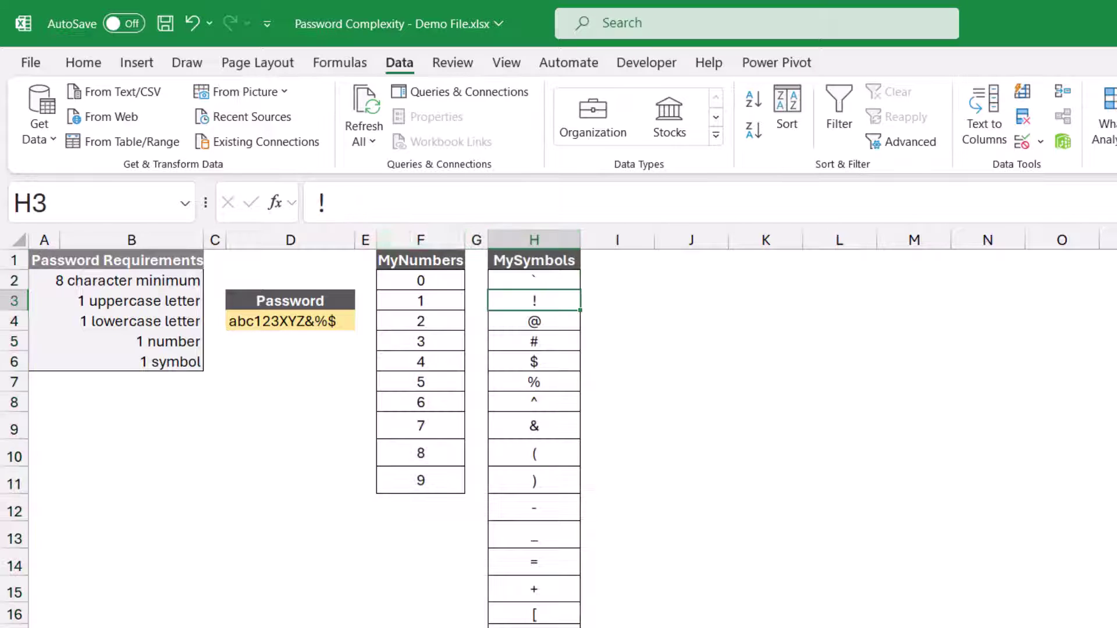
pyautogui.moveTo(420, 240); pyautogui.dragTo(534, 240)
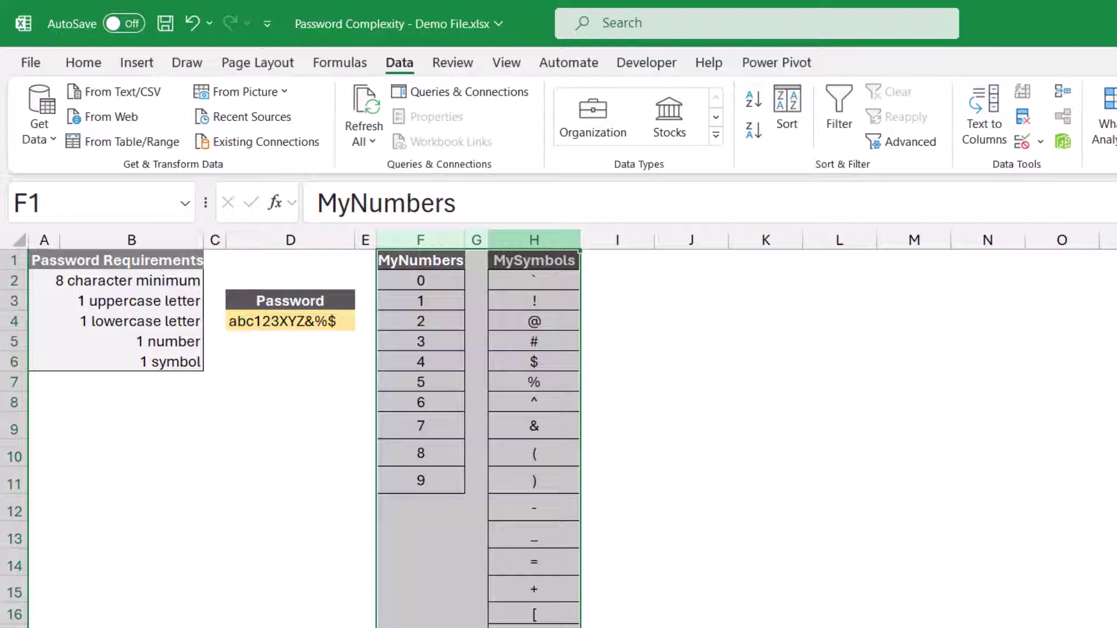
pyautogui.rightClick(541, 240)
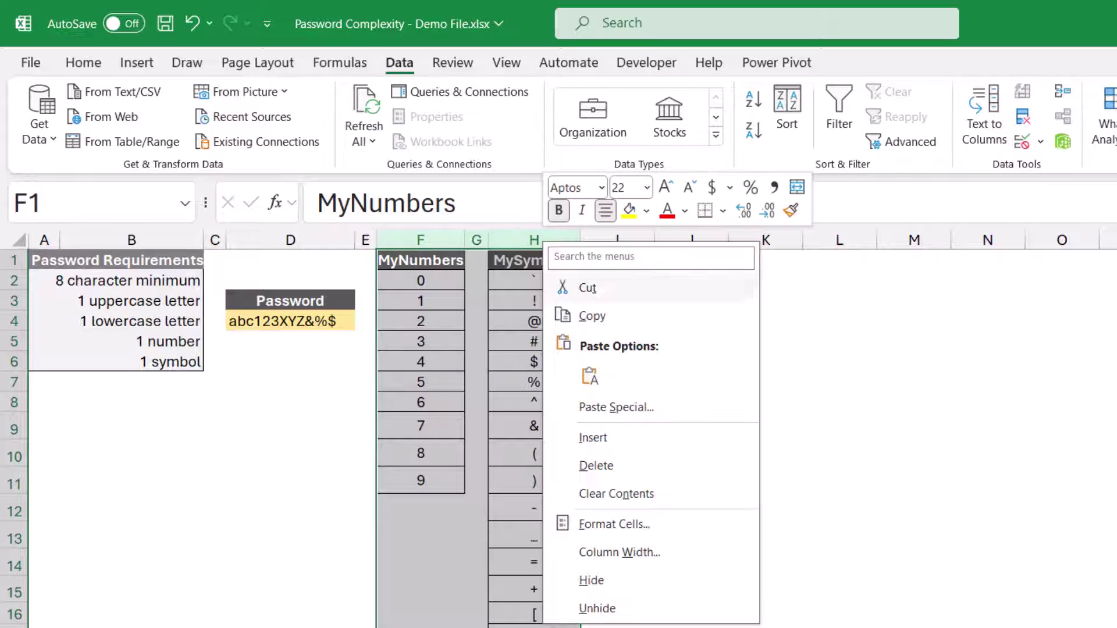
pyautogui.click(587, 579)
pyautogui.click(290, 457)
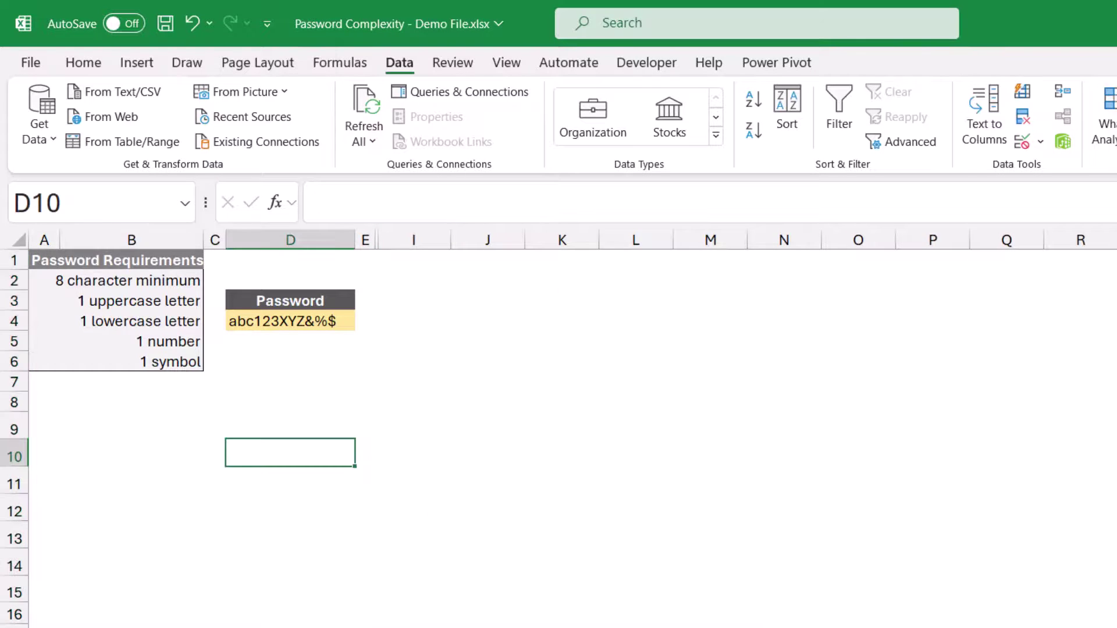